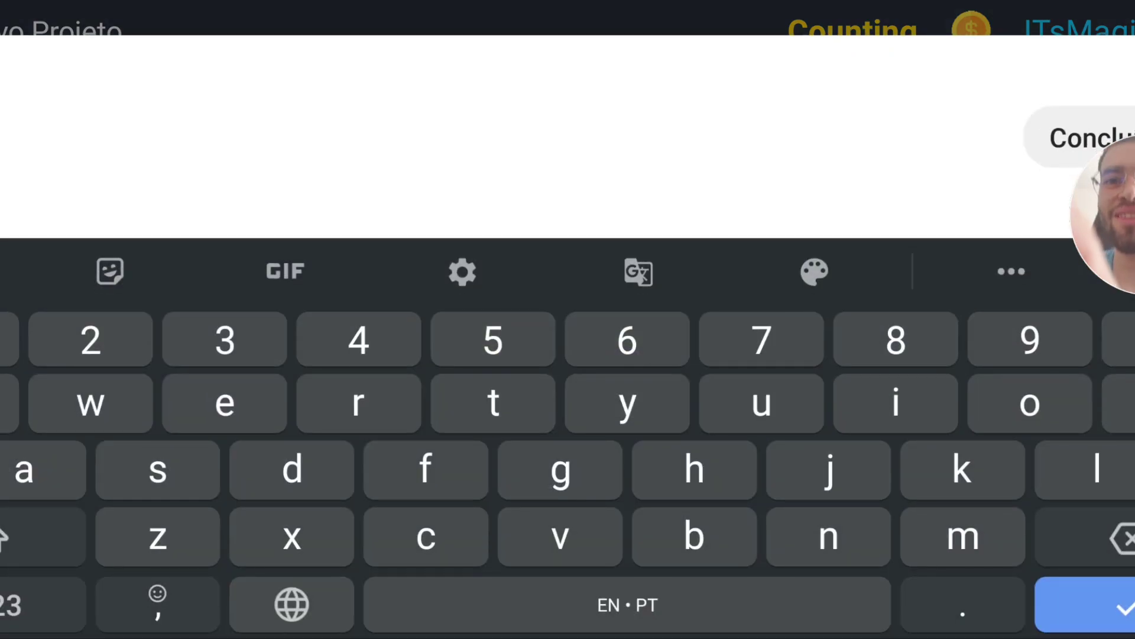
Step: Create a new project named 'the ilha'
text(the ilha)
key(Return)
click(558, 390)
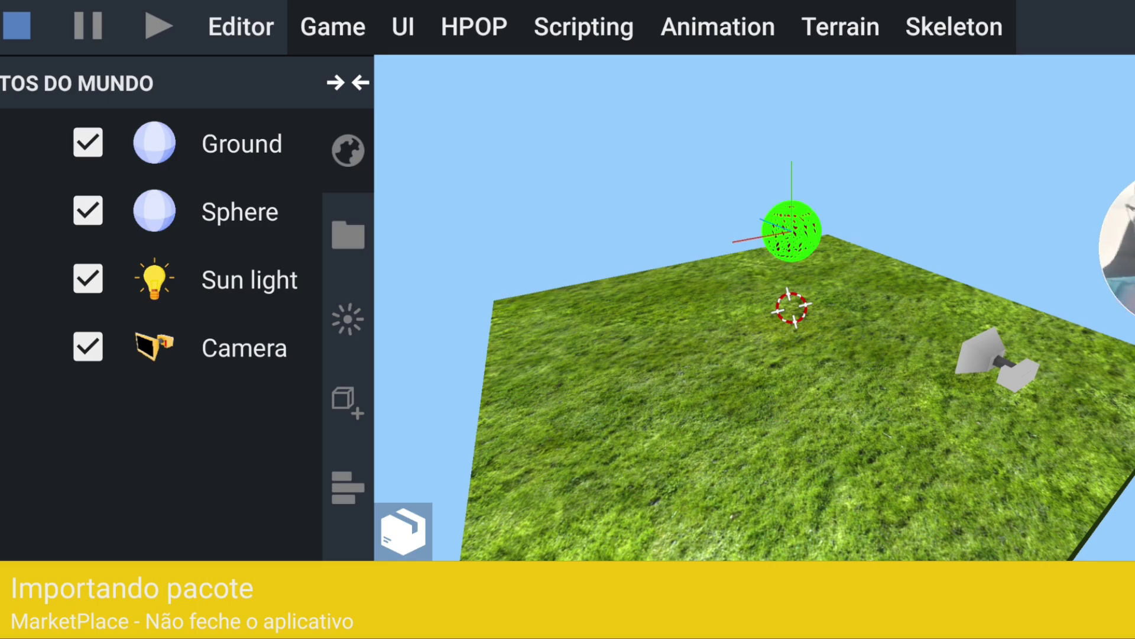
Step: Delete the Sphere, Ground and Camera from the scene
click(462, 460)
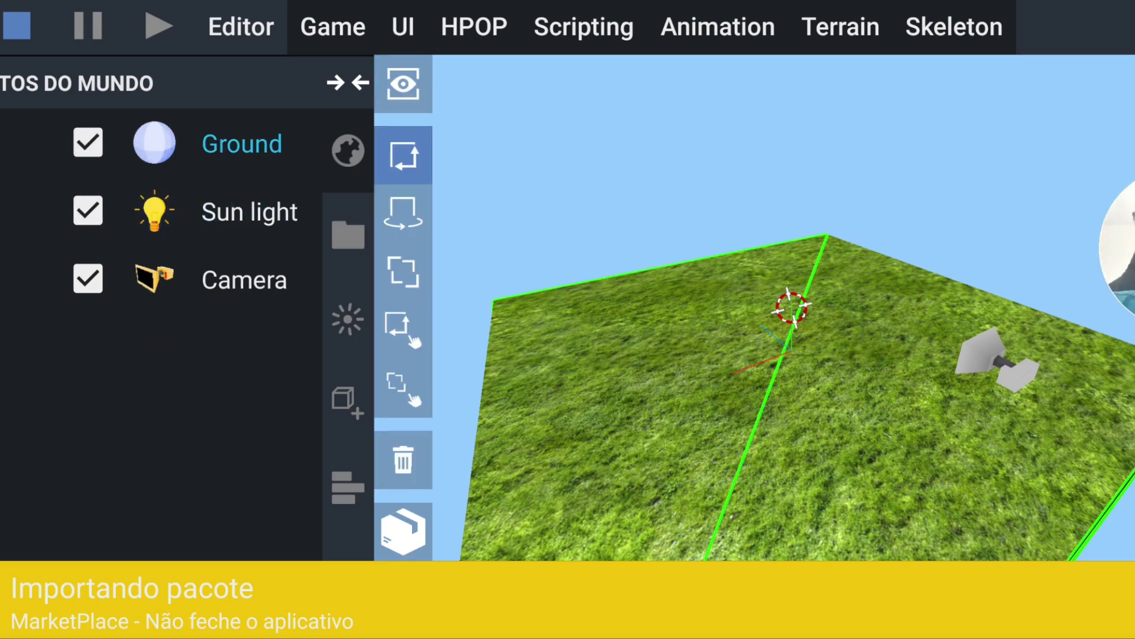
click(462, 461)
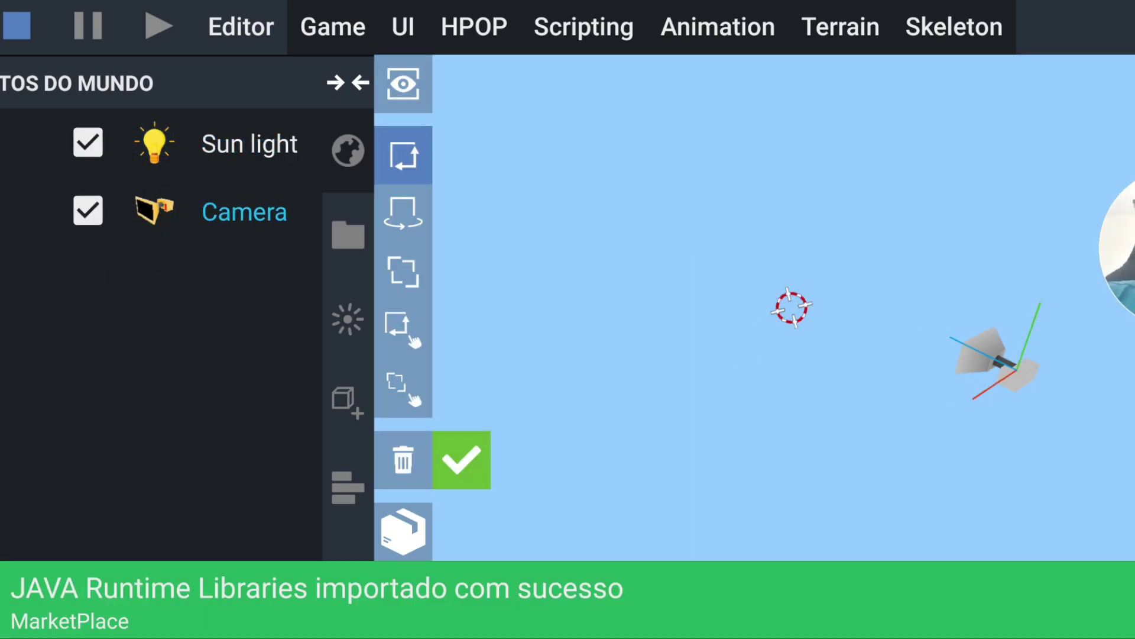
click(461, 460)
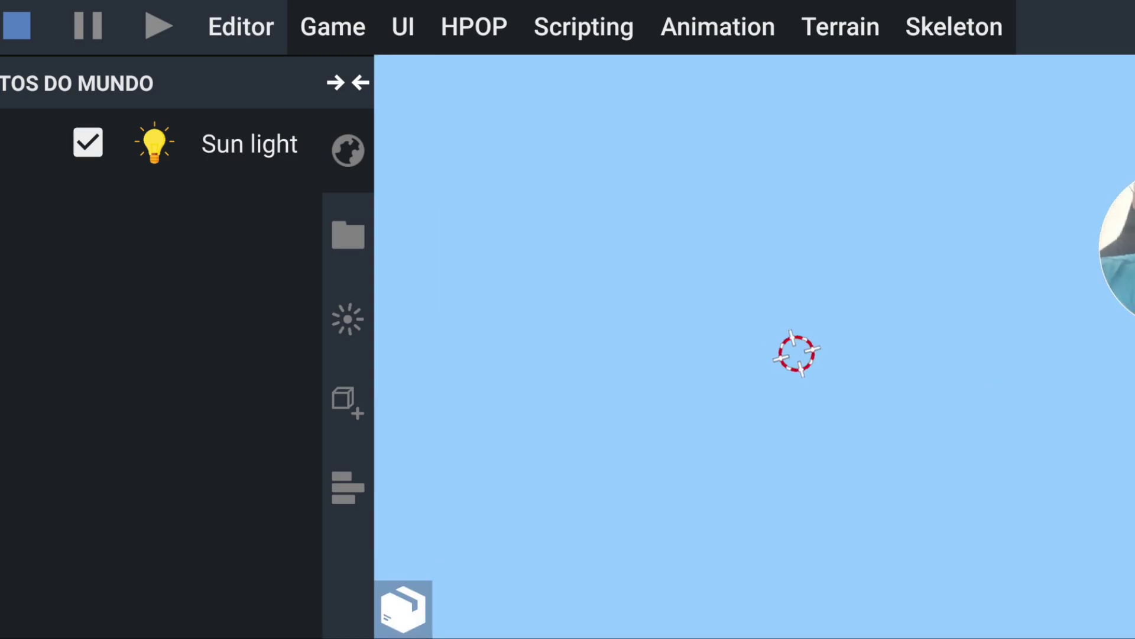
Step: Add a Terrain complex object with 1024 texture resolution
click(101, 32)
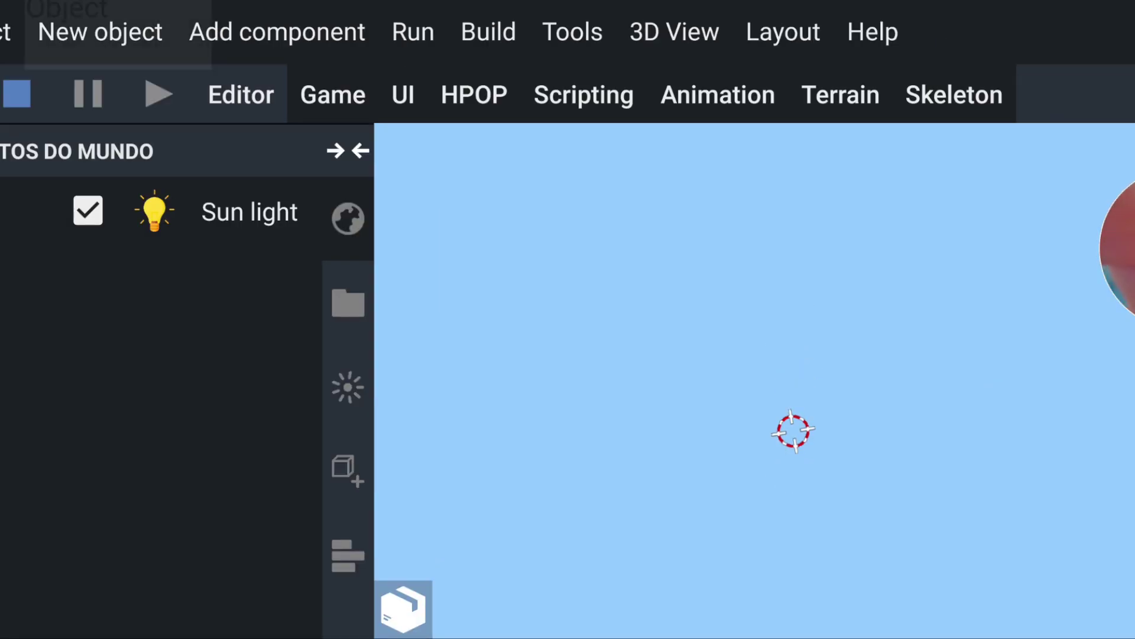
click(158, 390)
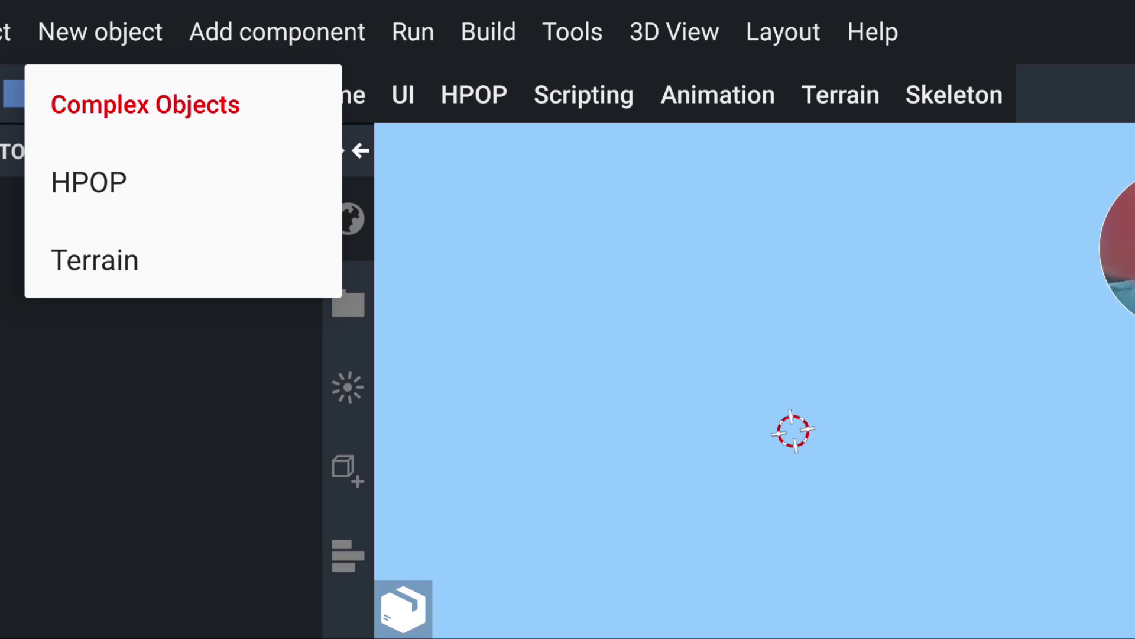
click(94, 260)
click(892, 395)
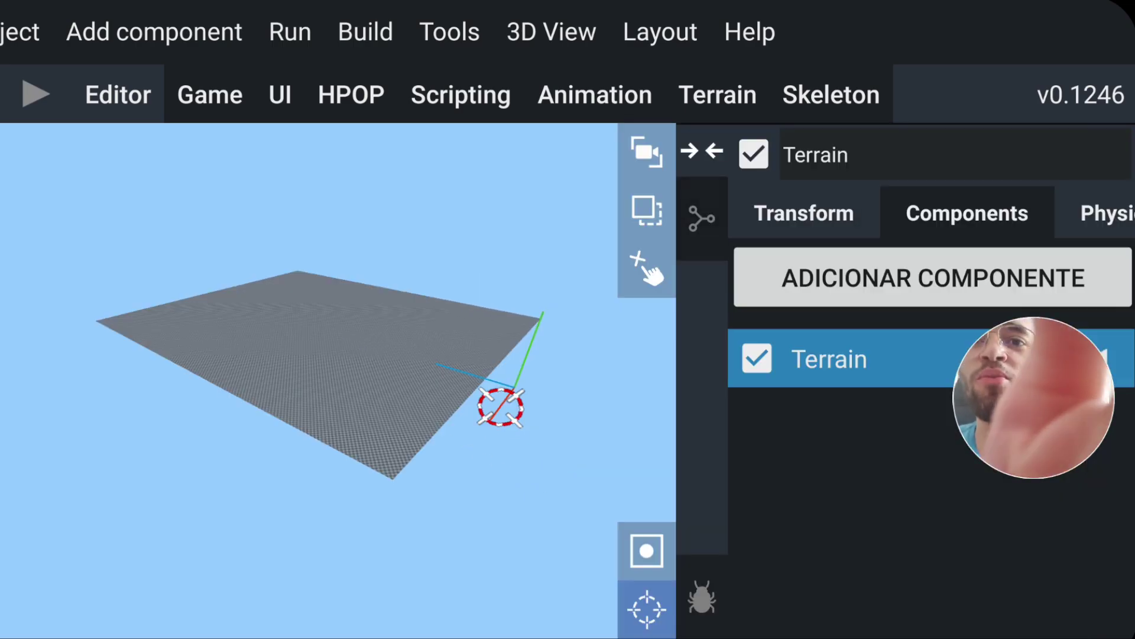
Step: Reset the terrain's position to the origin and enter terrain sculpting mode
click(803, 213)
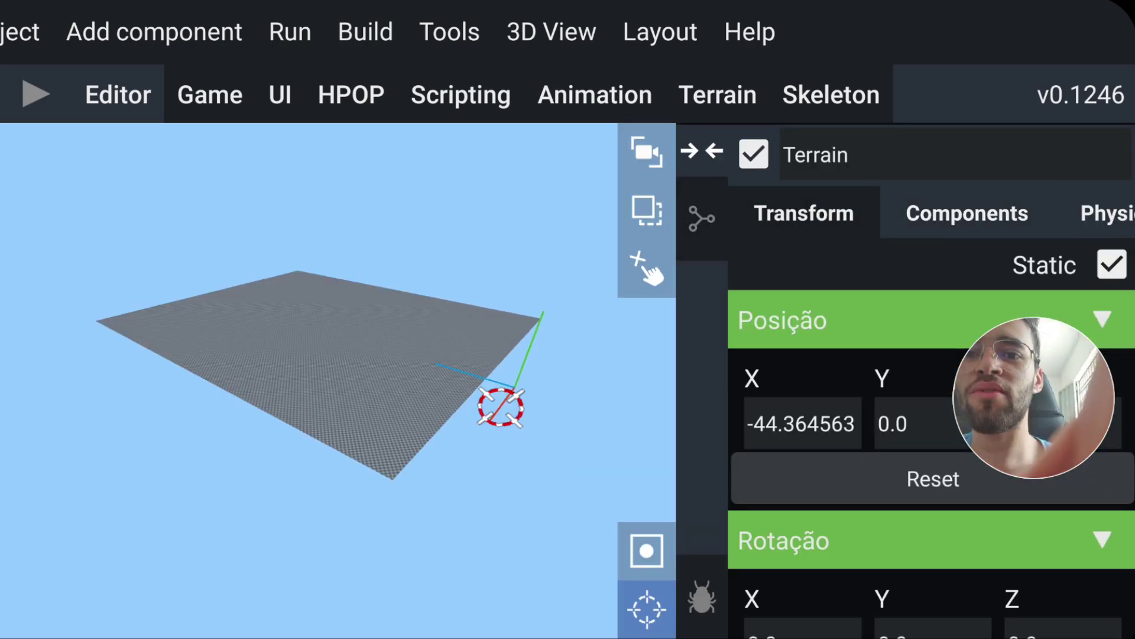
click(933, 478)
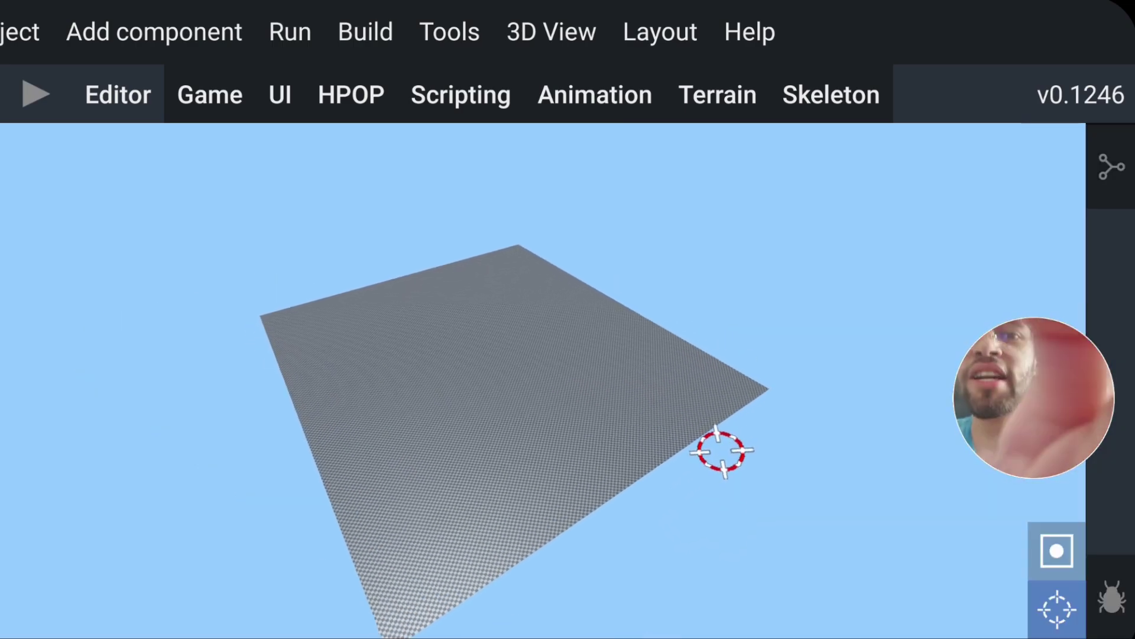
mouse_move(721, 451)
mouse_down()
mouse_move(757, 463)
mouse_move(760, 487)
mouse_up()
click(717, 26)
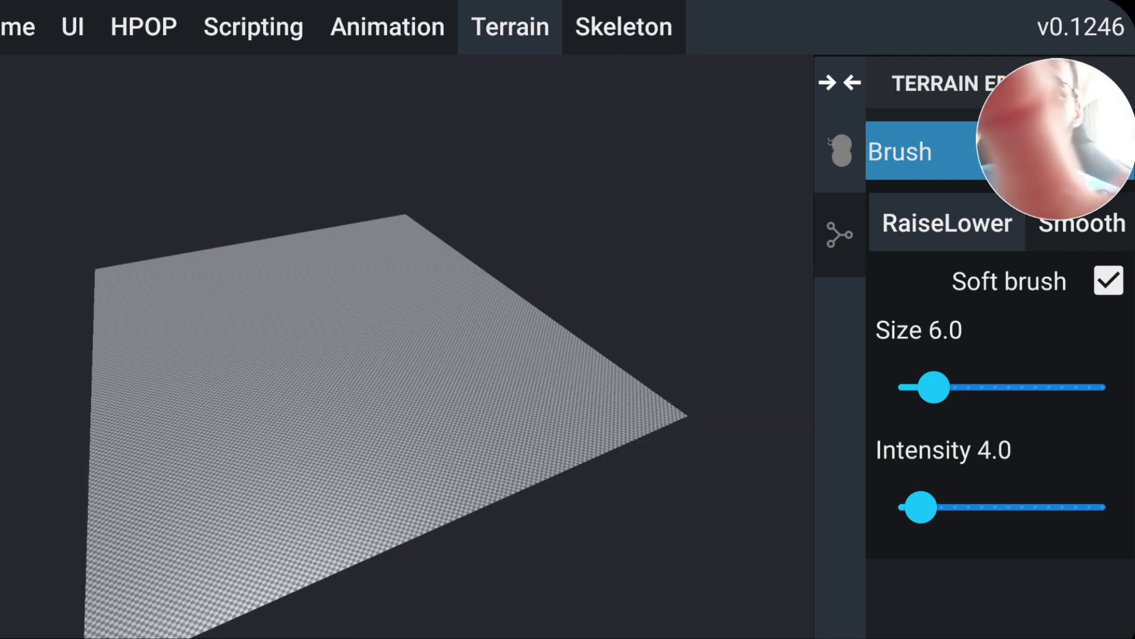
Step: Adjust the RaiseLower brush size and intensity sliders for sculpting
drag(933, 388, 1103, 387)
drag(920, 507, 1102, 507)
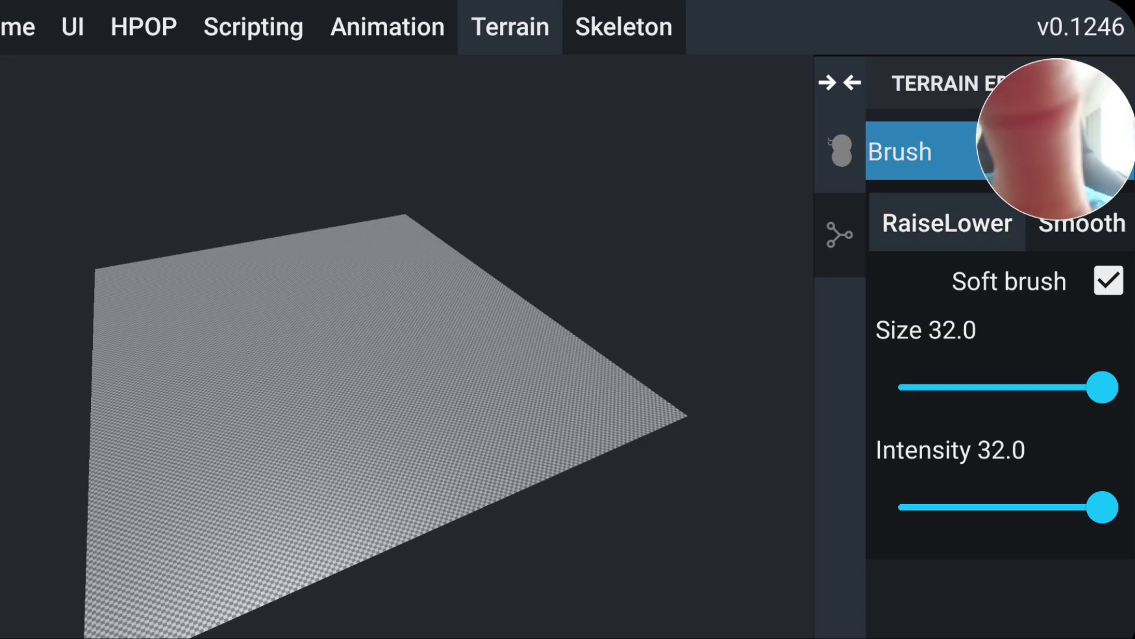
drag(438, 335, 594, 243)
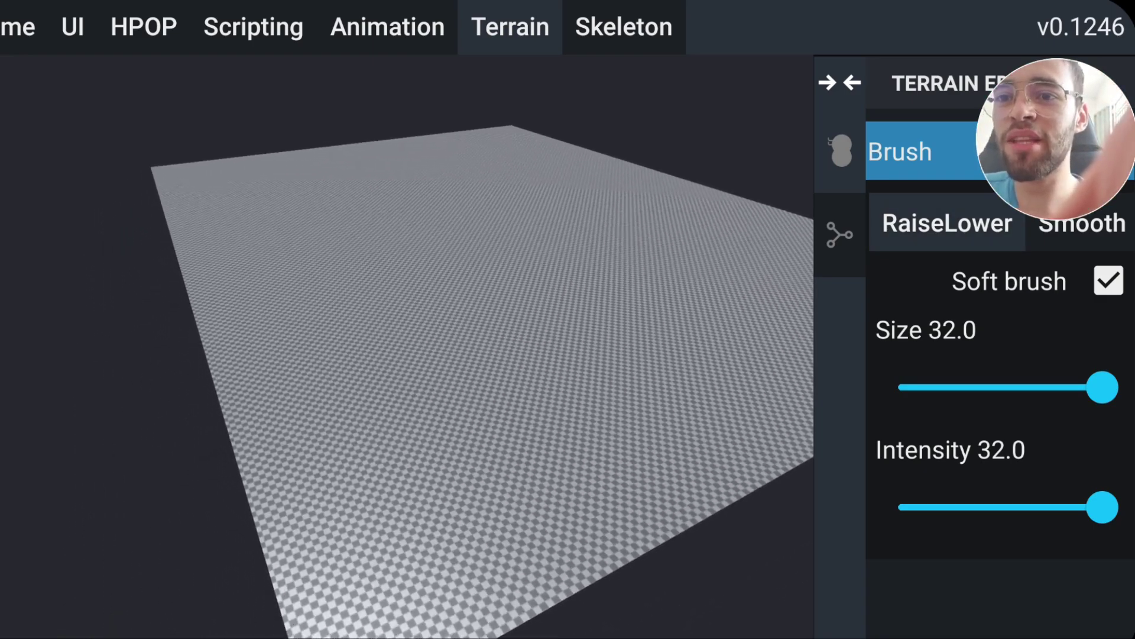
drag(1103, 387, 1012, 387)
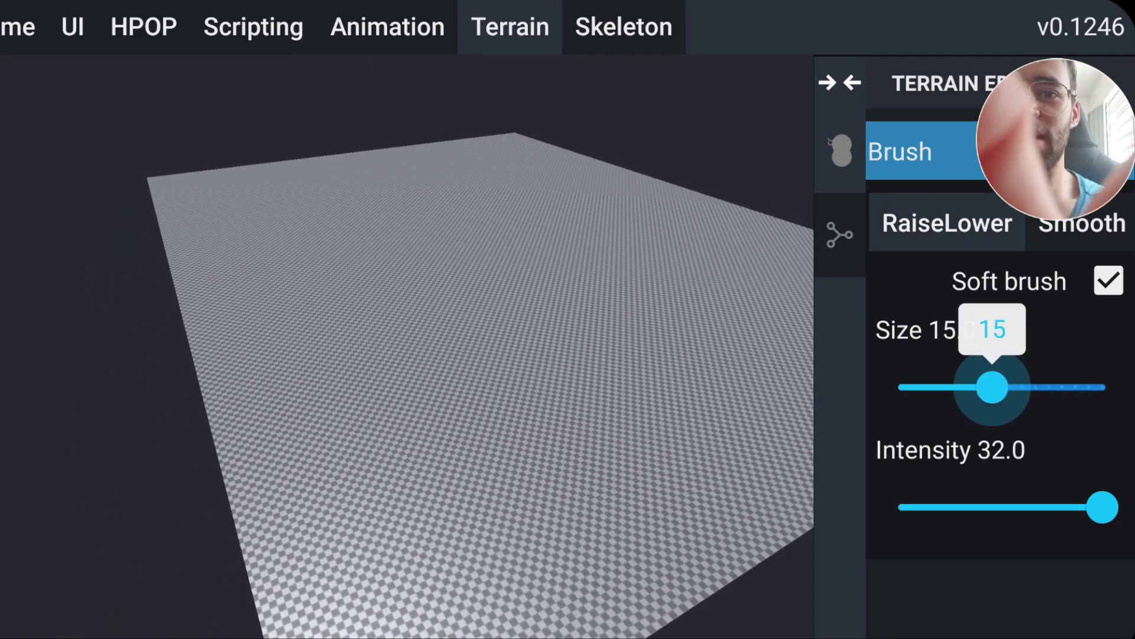
drag(1102, 507, 957, 506)
drag(1011, 388, 1102, 388)
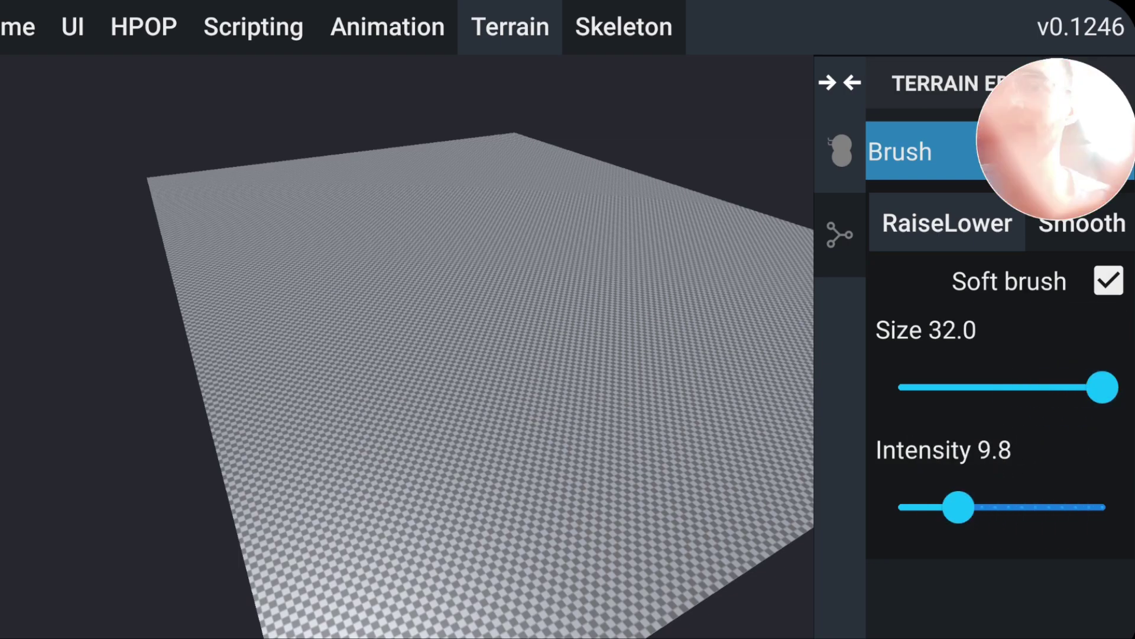
drag(449, 355, 379, 582)
drag(473, 385, 473, 266)
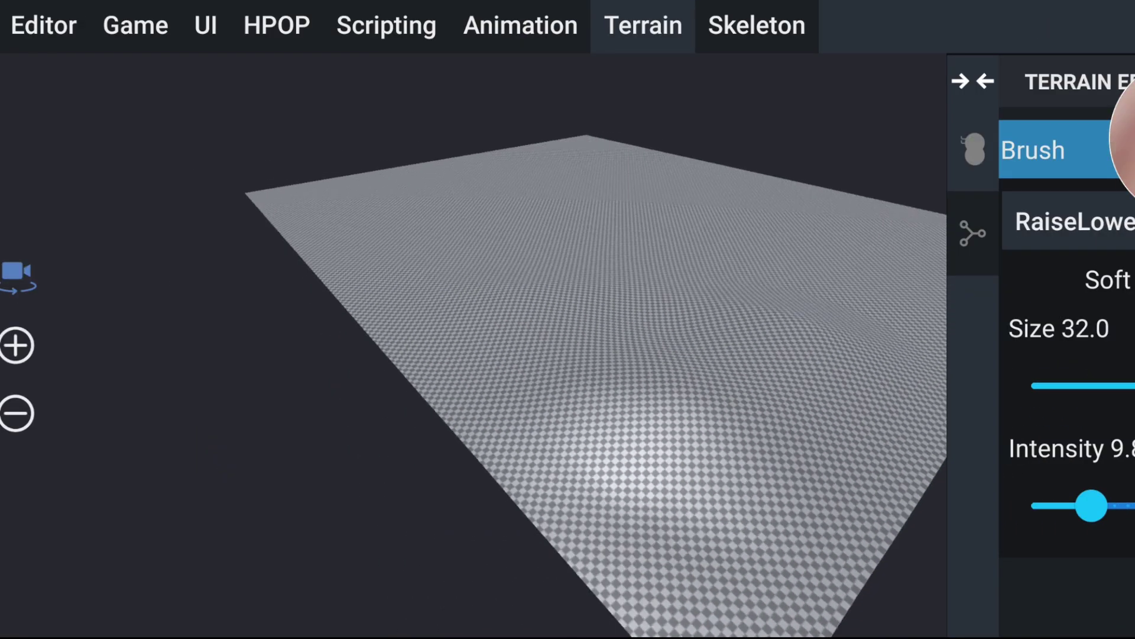
drag(473, 385, 473, 503)
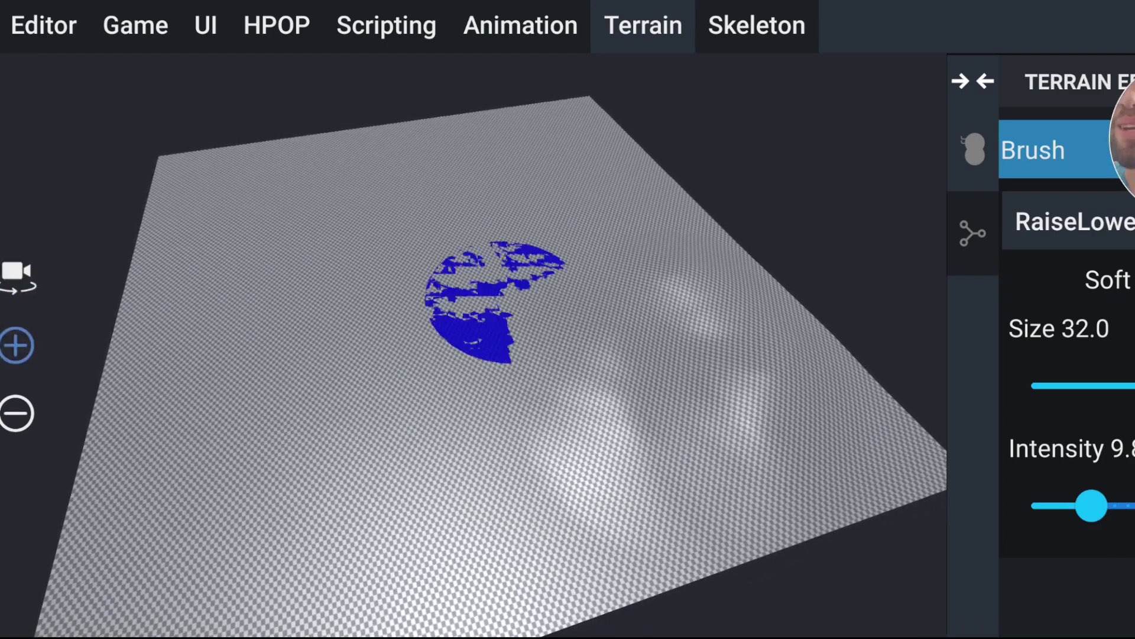
Step: Raise soft mounds across the middle and upper-left and lift the far edge
drag(485, 284, 650, 532)
drag(314, 260, 159, 206)
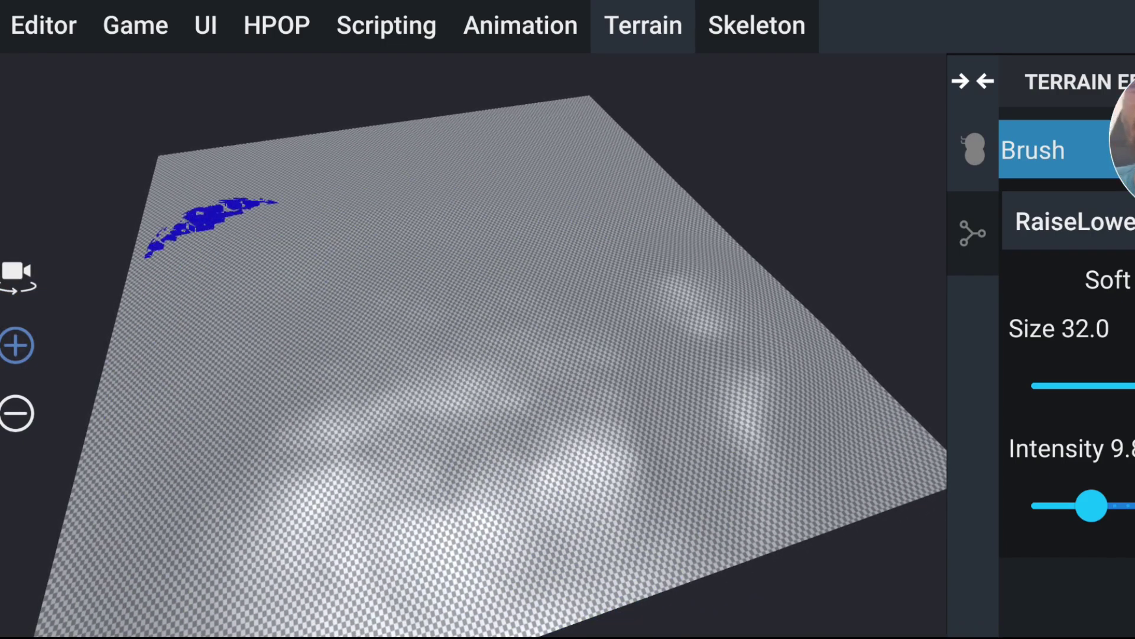
drag(597, 169, 650, 177)
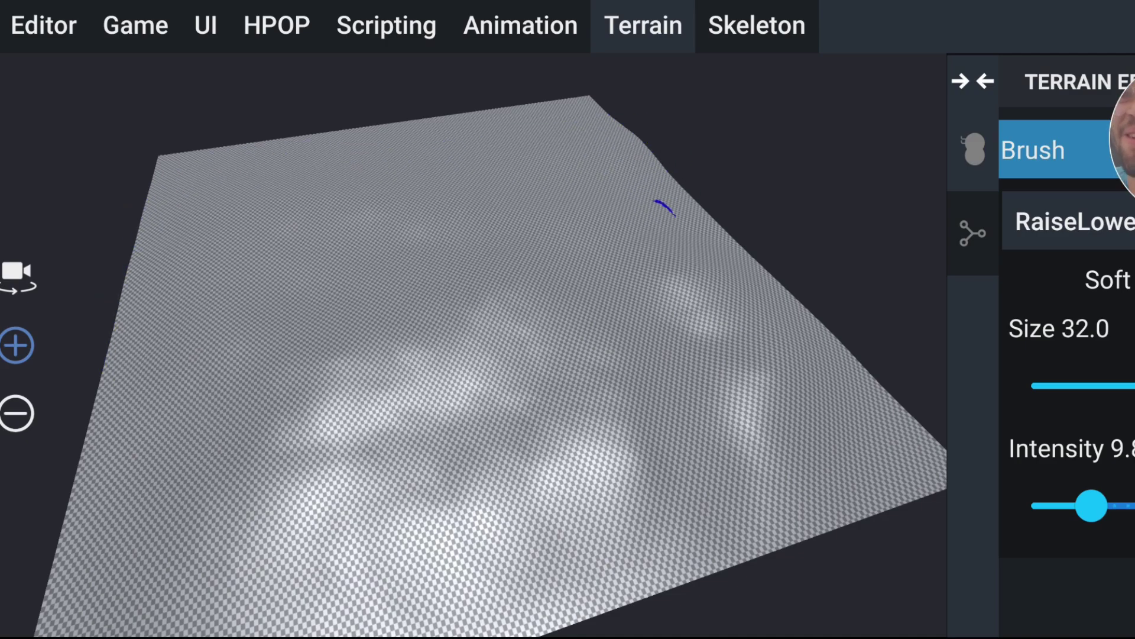
click(18, 274)
mouse_move(473, 236)
mouse_down()
mouse_move(473, 414)
mouse_move(473, 296)
mouse_up()
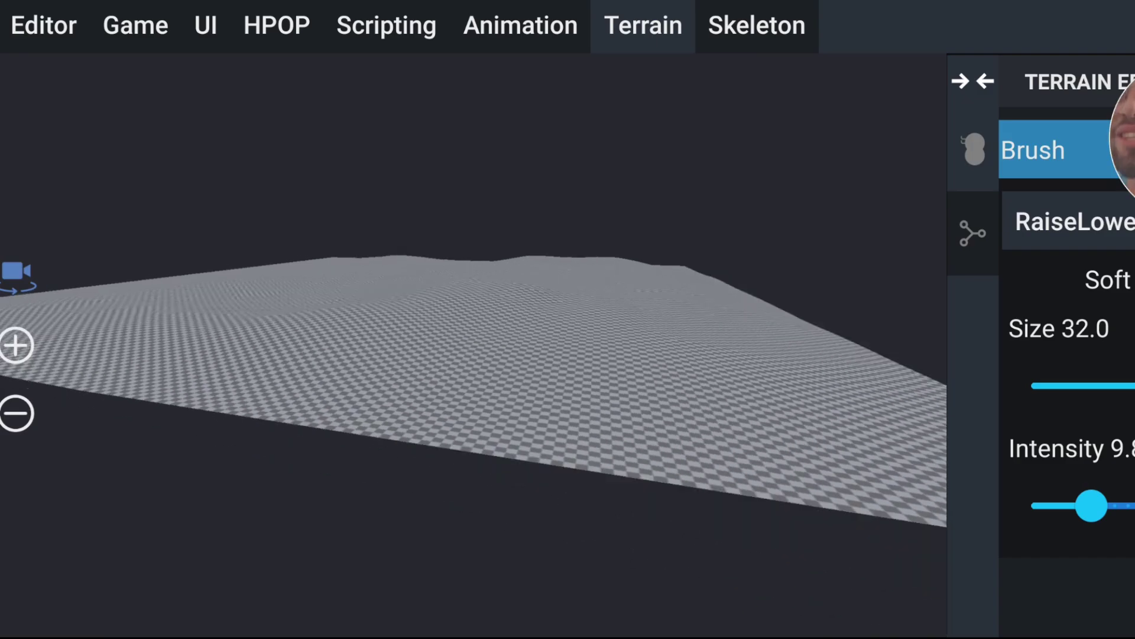
mouse_move(473, 414)
mouse_down()
mouse_move(473, 325)
mouse_move(473, 473)
mouse_move(473, 295)
mouse_up()
Step: Raise brush intensity to 14 and sculpt a long bumpy ridge along the far side
drag(1091, 506, 1124, 505)
click(16, 344)
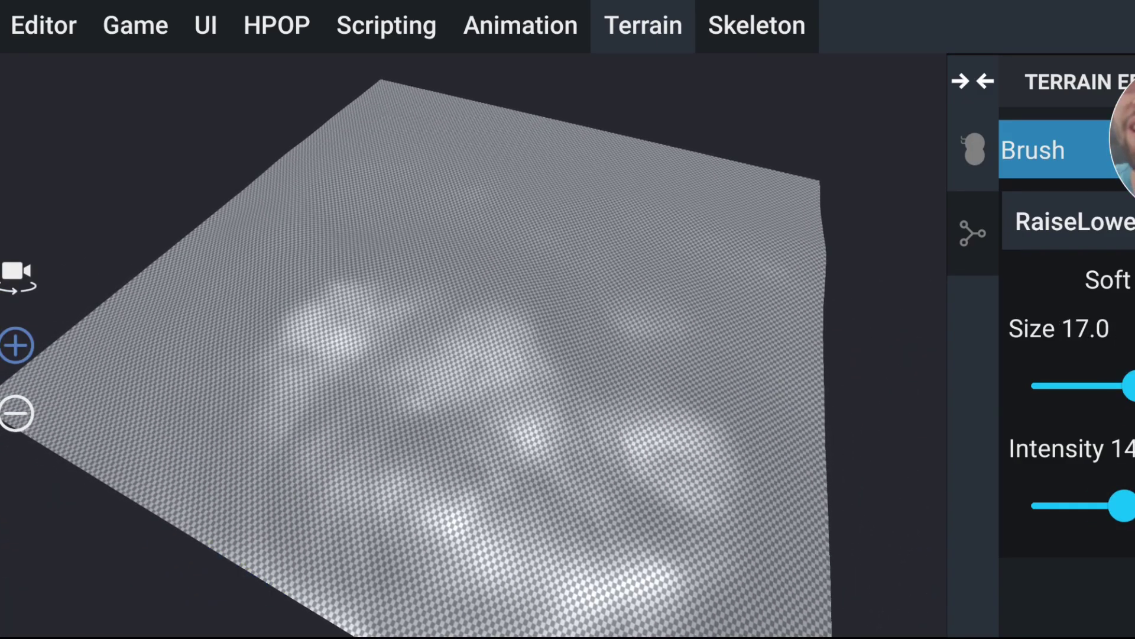
mouse_move(195, 319)
mouse_down()
mouse_move(672, 254)
mouse_move(208, 266)
mouse_move(717, 282)
mouse_move(786, 207)
mouse_up()
mouse_move(414, 201)
mouse_down()
mouse_move(254, 266)
mouse_move(361, 251)
mouse_up()
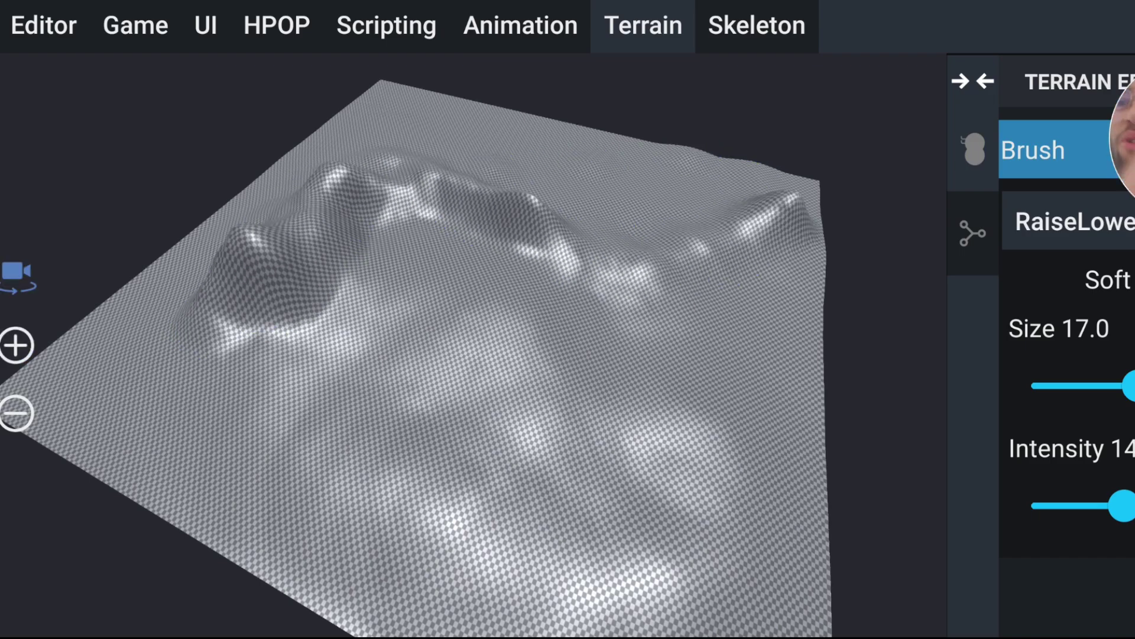
drag(473, 354, 473, 266)
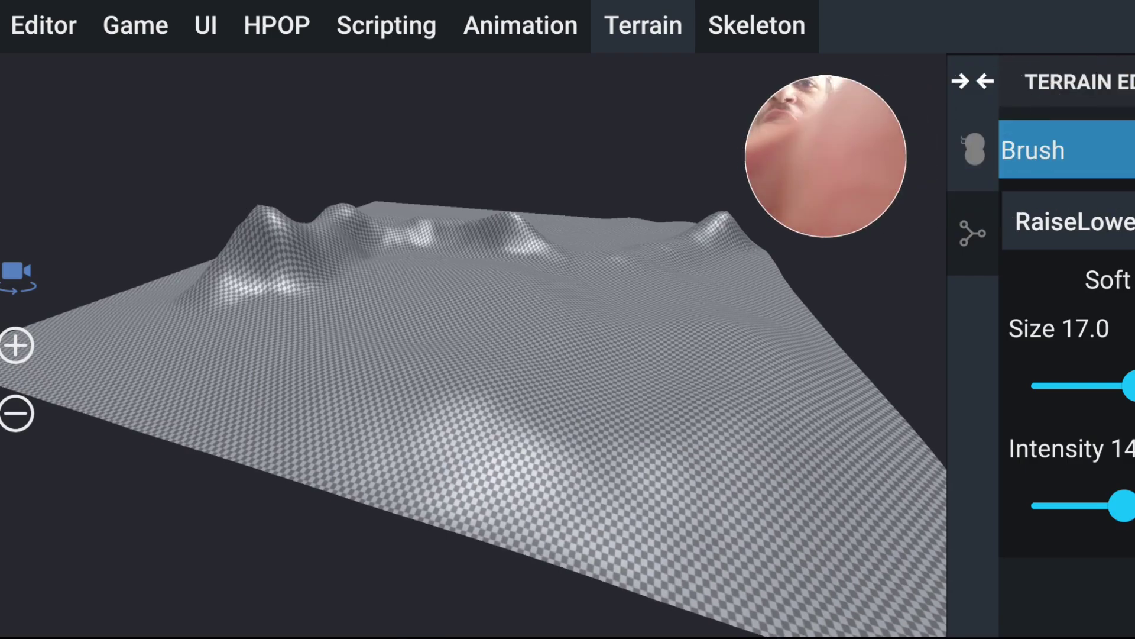
scroll(1067, 220, right, 3)
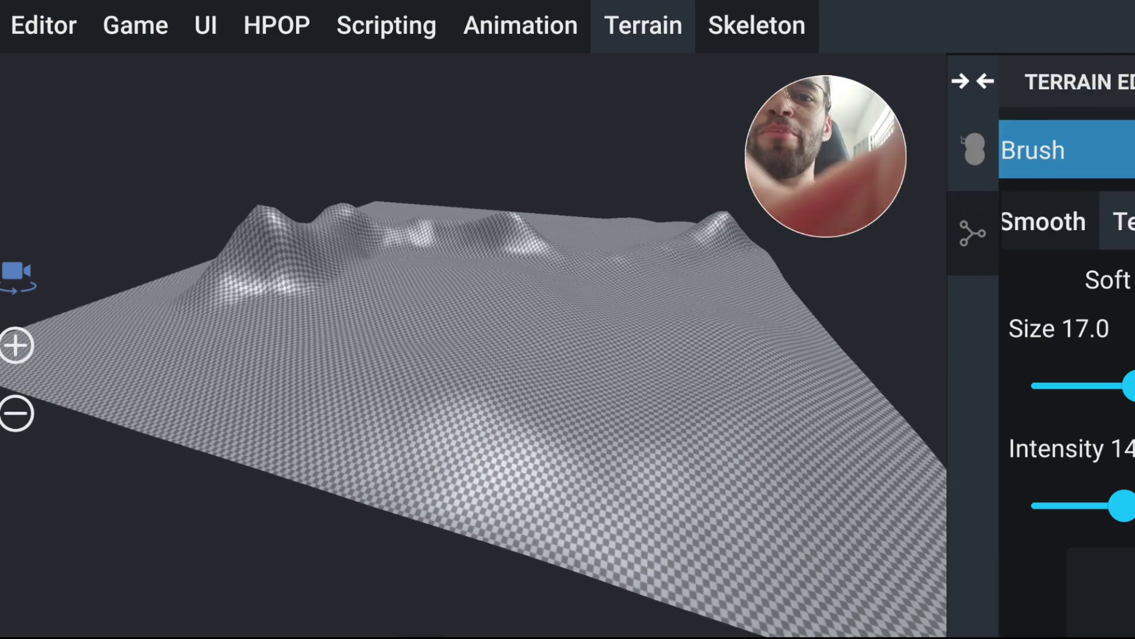
scroll(1064, 414, down, 5)
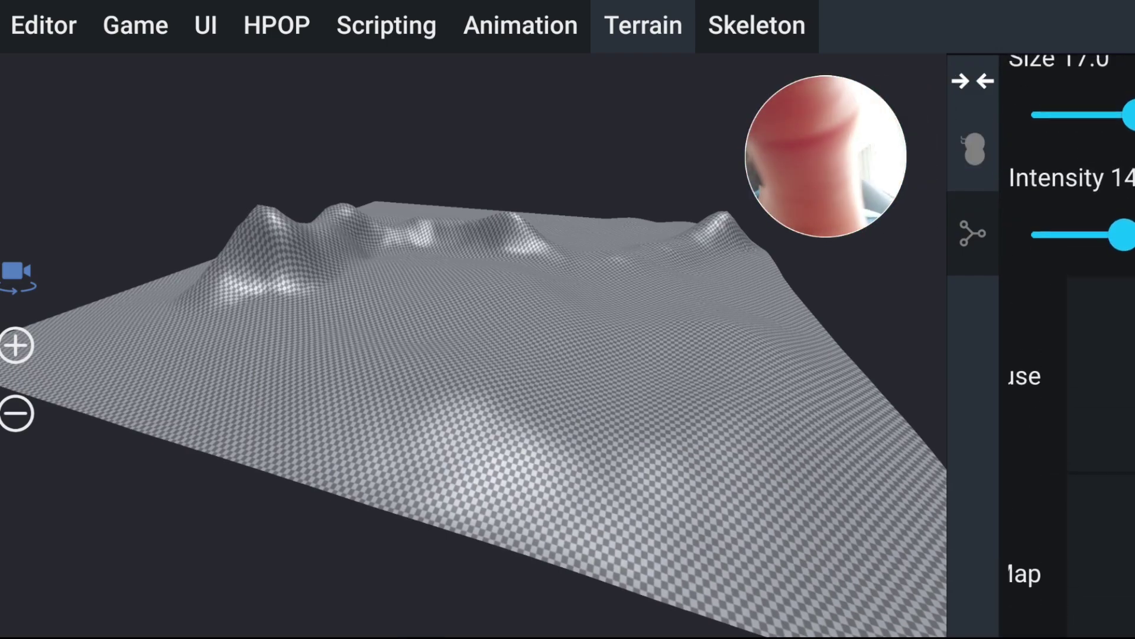
Step: Select the Grass texture and paint it over the terrain
click(1065, 390)
click(414, 230)
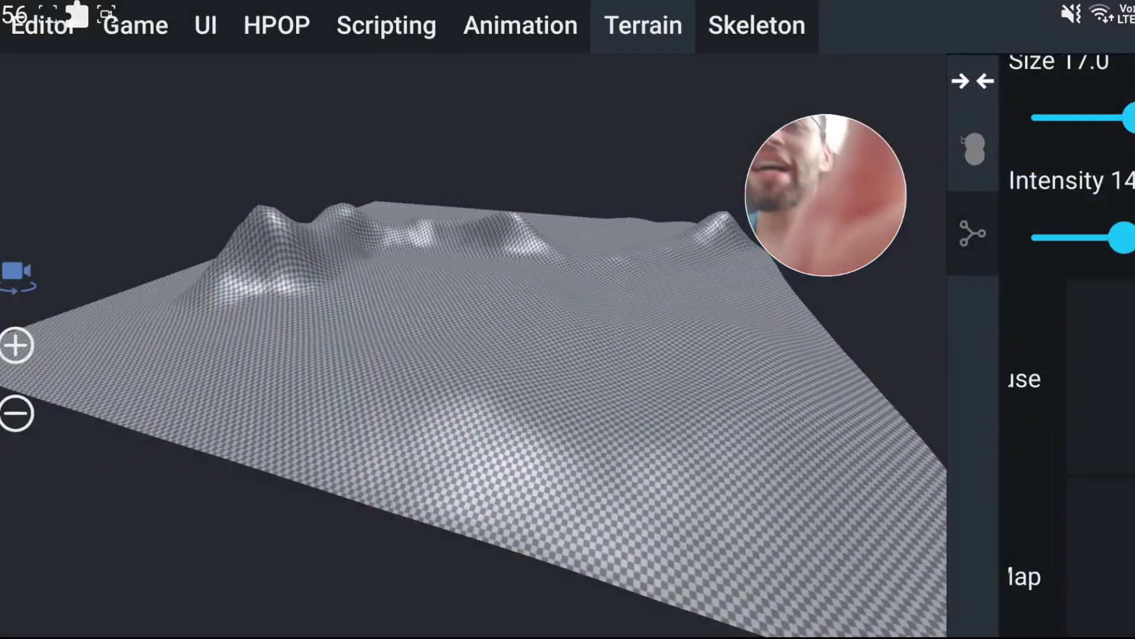
scroll(1068, 355, up, 4)
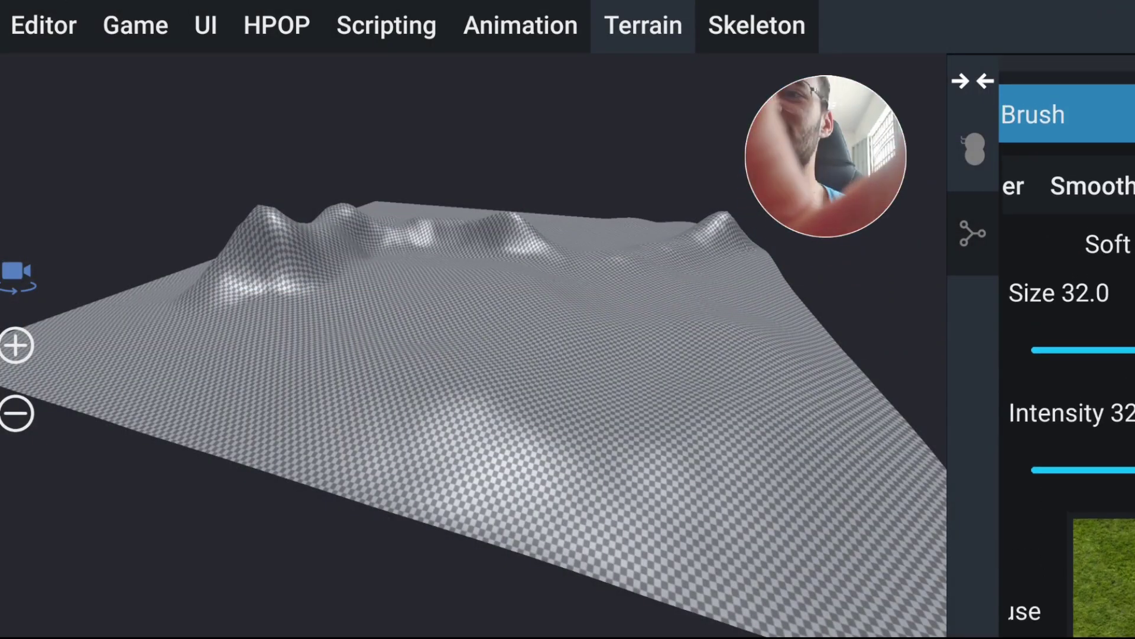
drag(473, 266, 349, 319)
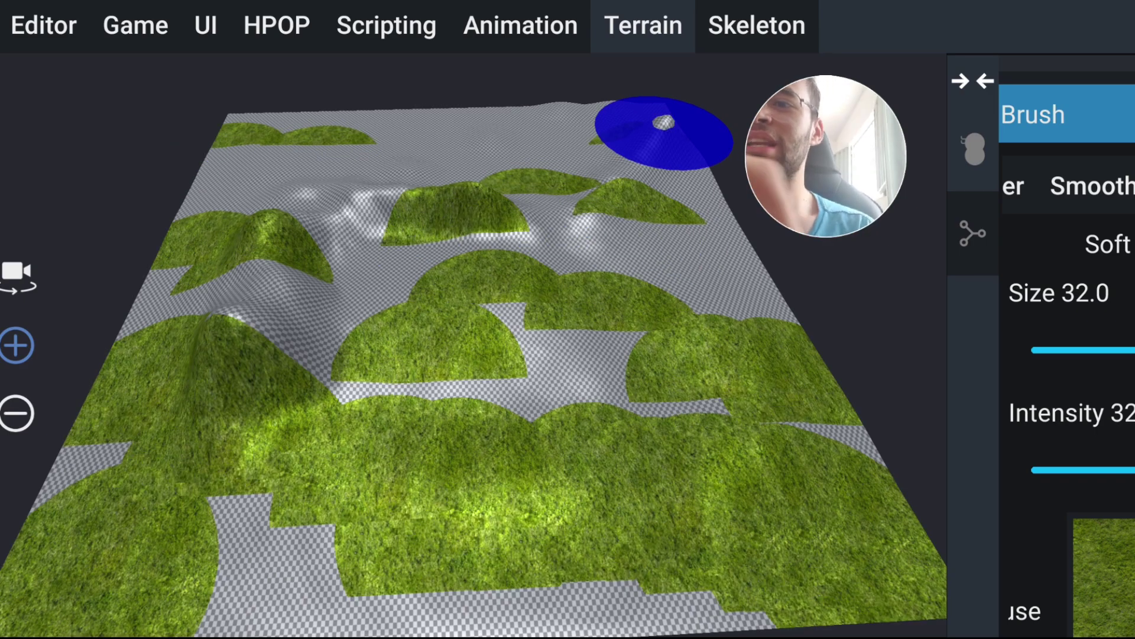
scroll(449, 301, down, 5)
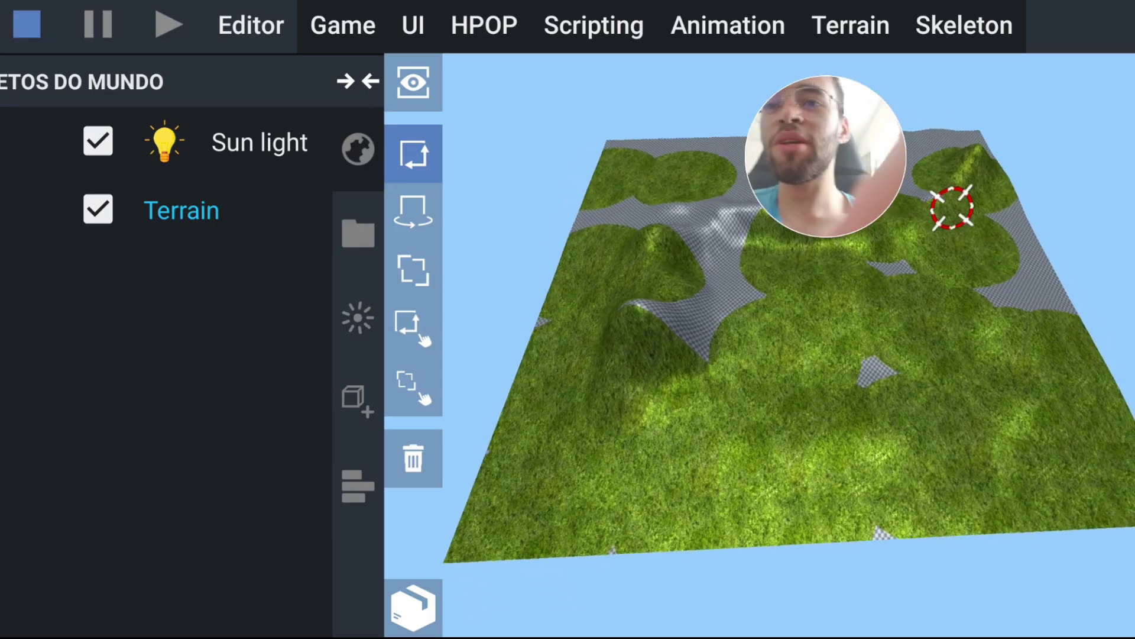
click(849, 25)
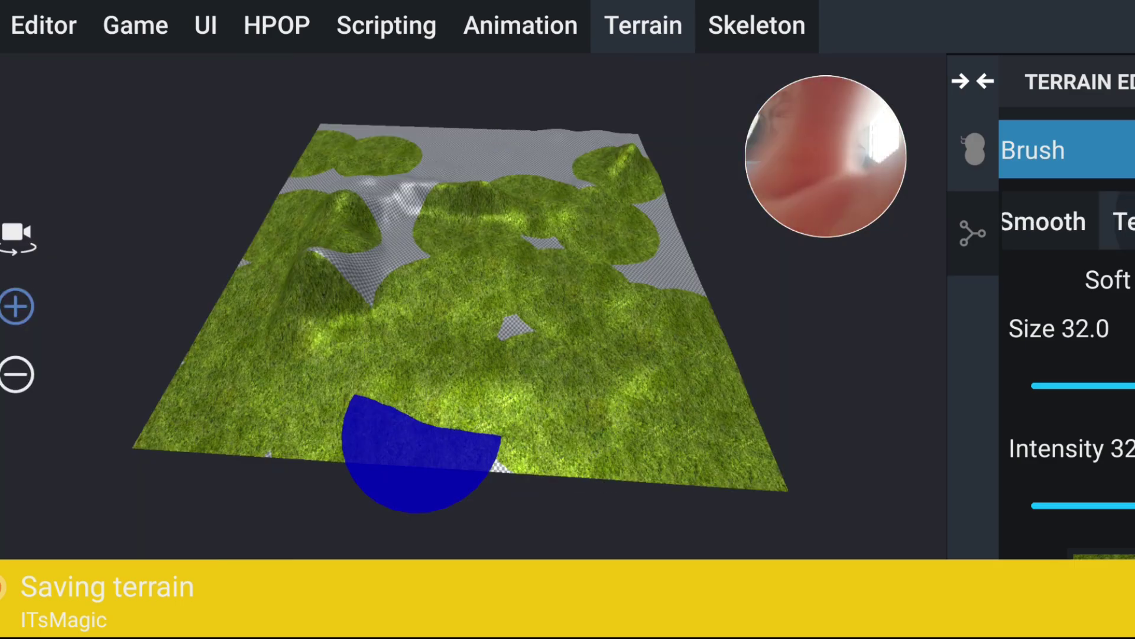
scroll(1064, 354, down, 3)
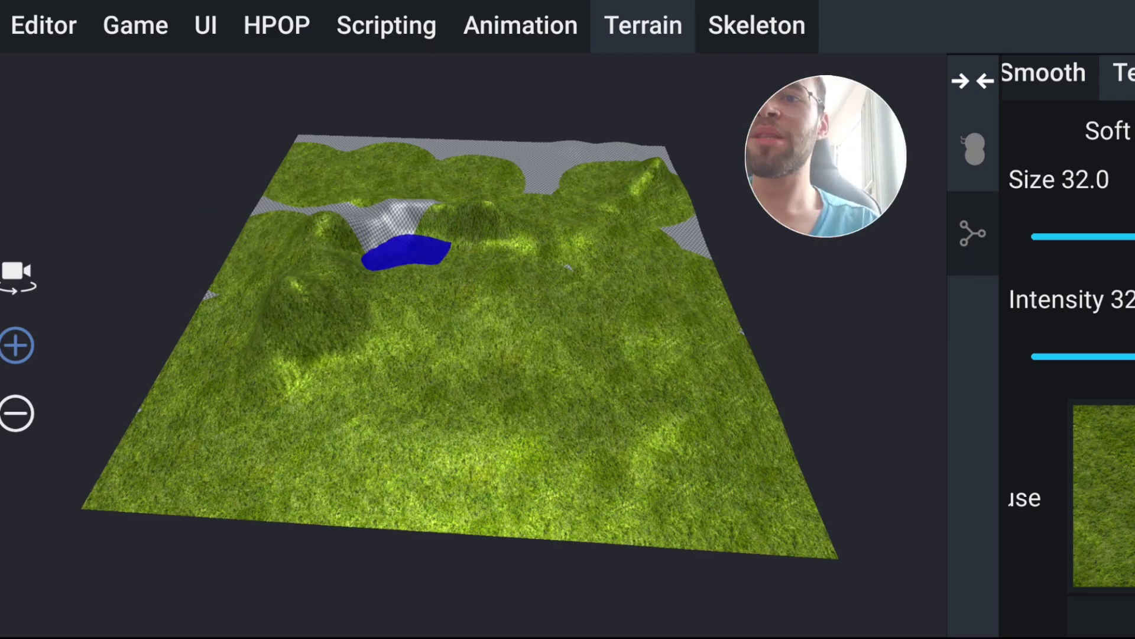
Step: Paint grass over the remaining transparent patches along the terrain edge
click(17, 273)
drag(414, 414, 533, 378)
drag(473, 355, 384, 367)
drag(473, 355, 355, 367)
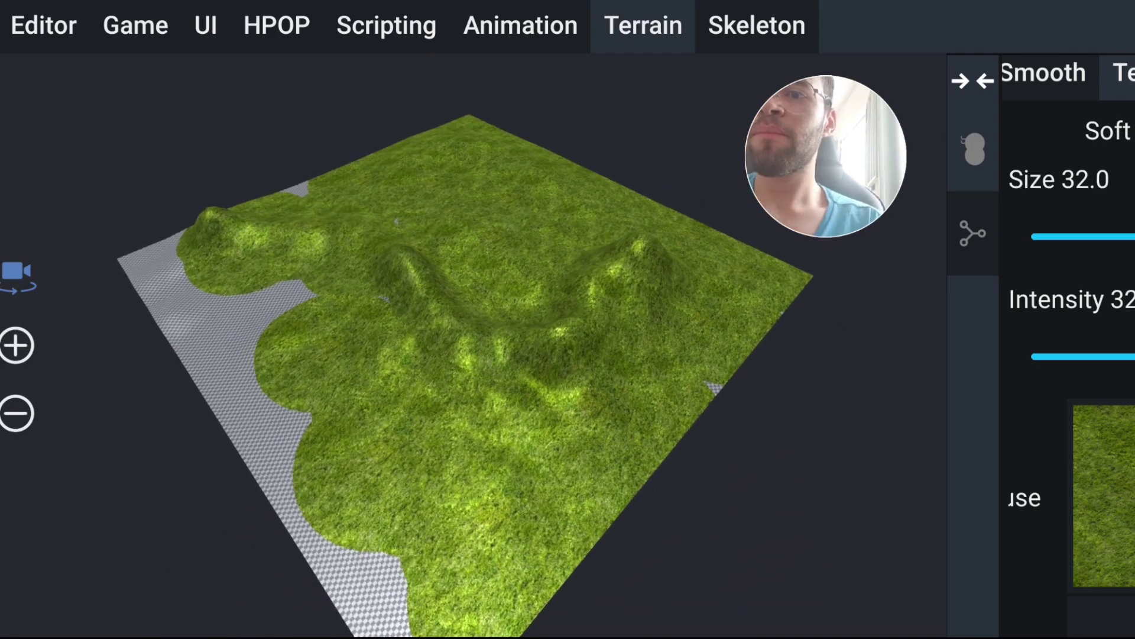
click(16, 273)
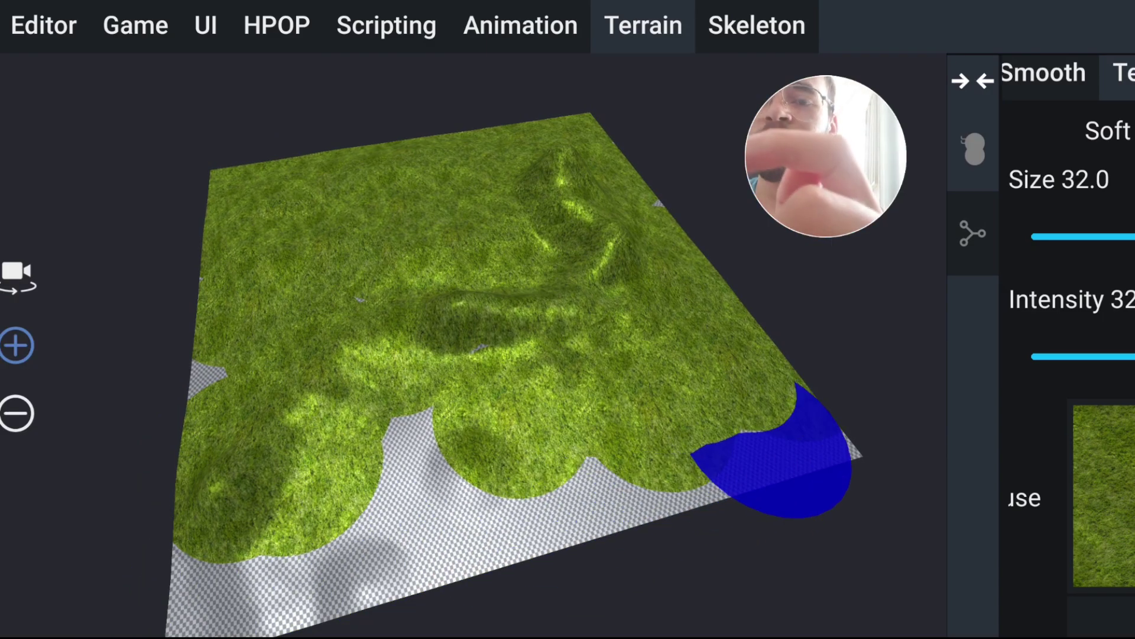
mouse_move(775, 467)
mouse_down()
mouse_move(390, 450)
mouse_move(499, 473)
mouse_move(656, 207)
mouse_up()
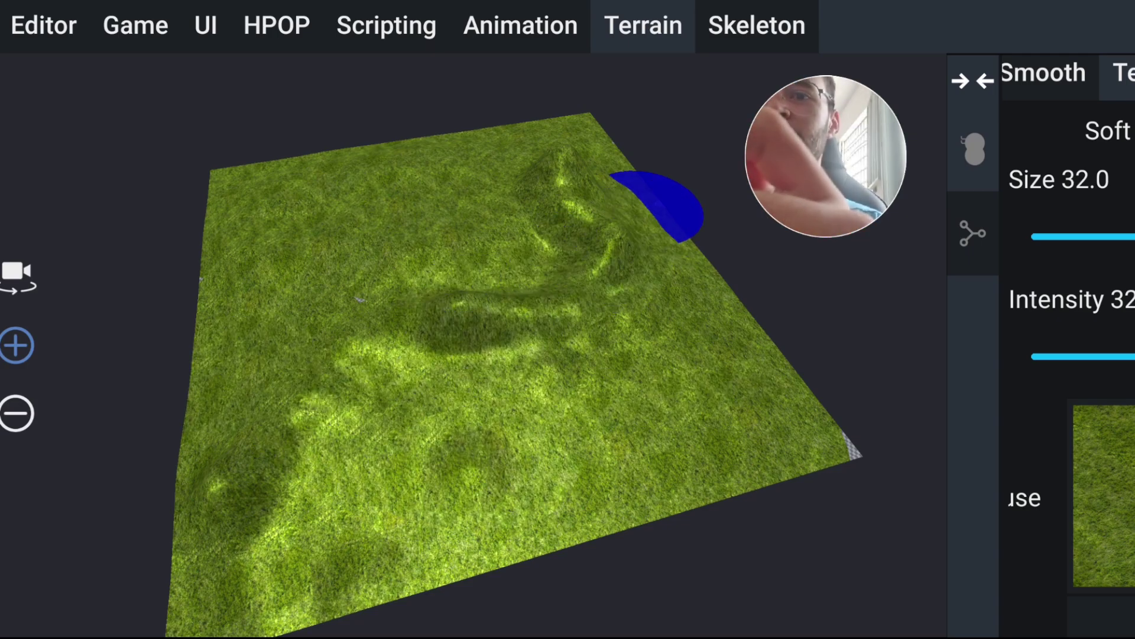
click(17, 273)
mouse_move(414, 384)
mouse_down()
mouse_move(590, 477)
mouse_move(641, 453)
mouse_up()
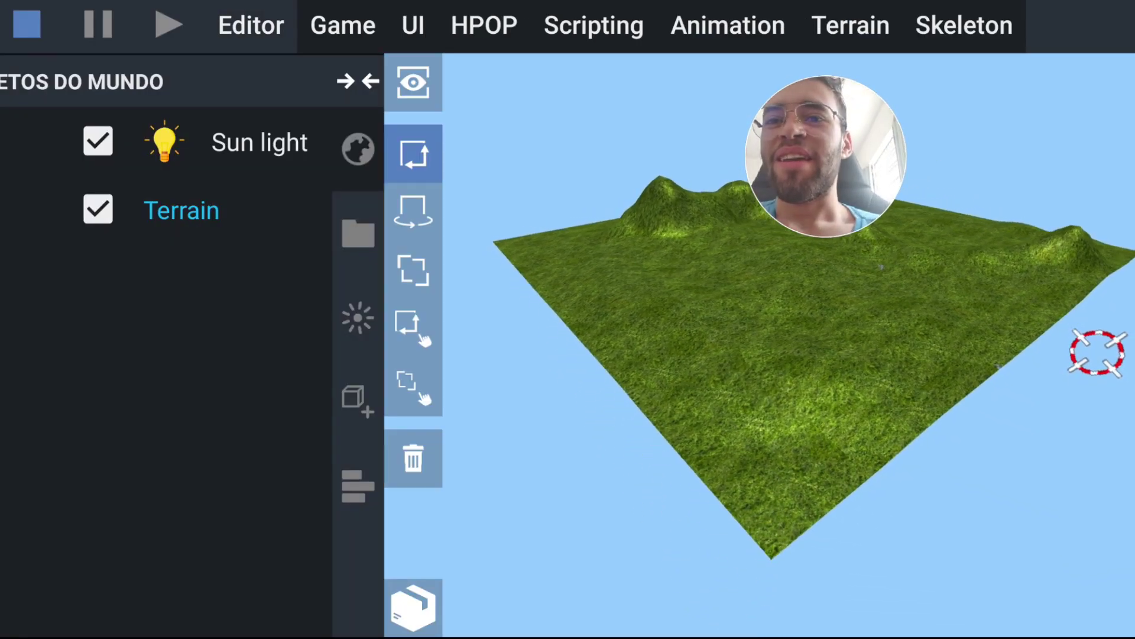
drag(651, 413, 769, 384)
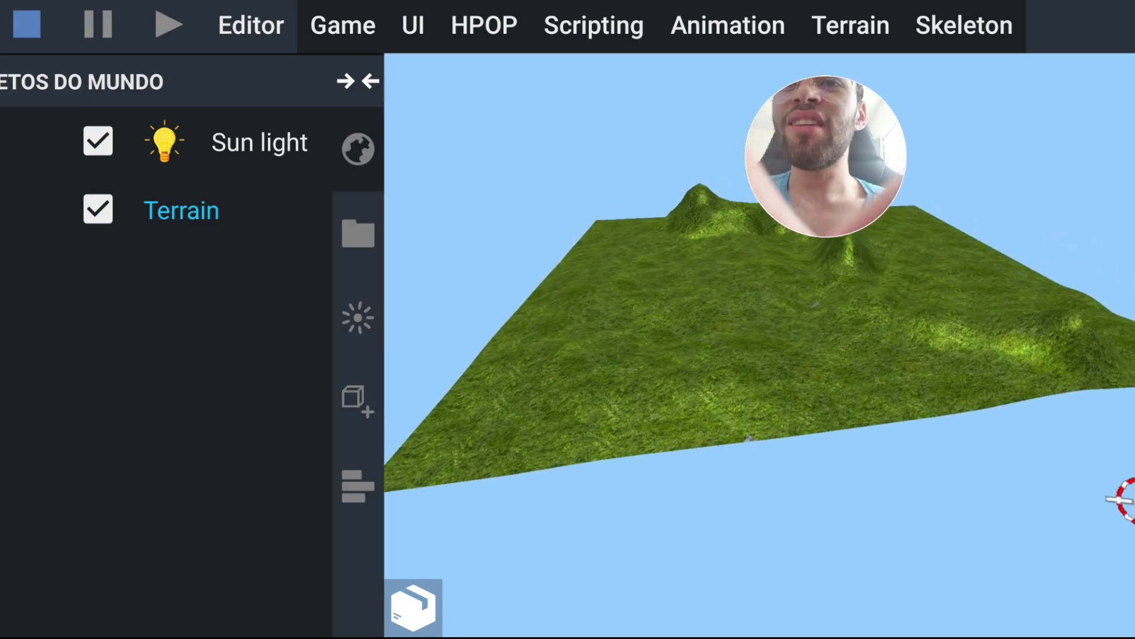
drag(650, 384, 591, 325)
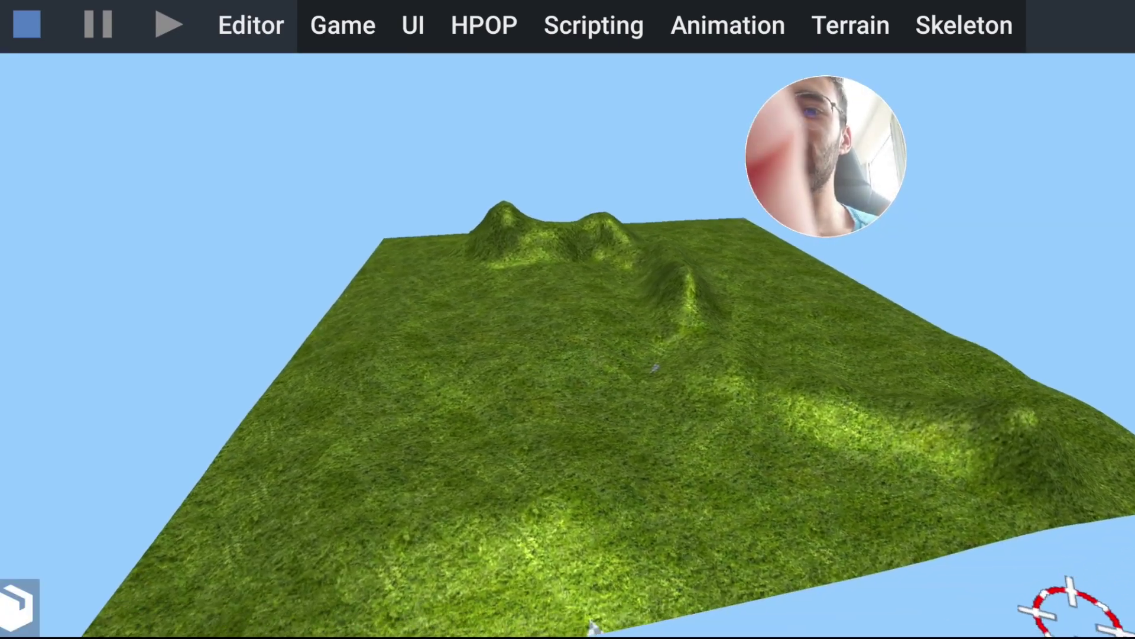
drag(650, 385, 620, 331)
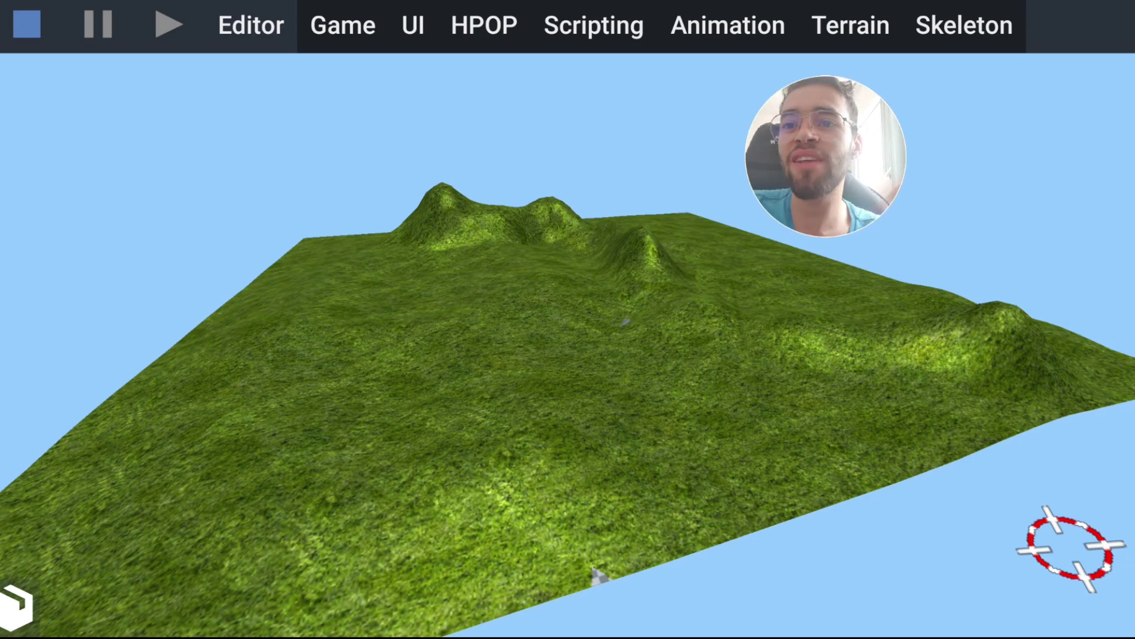
drag(568, 414, 567, 296)
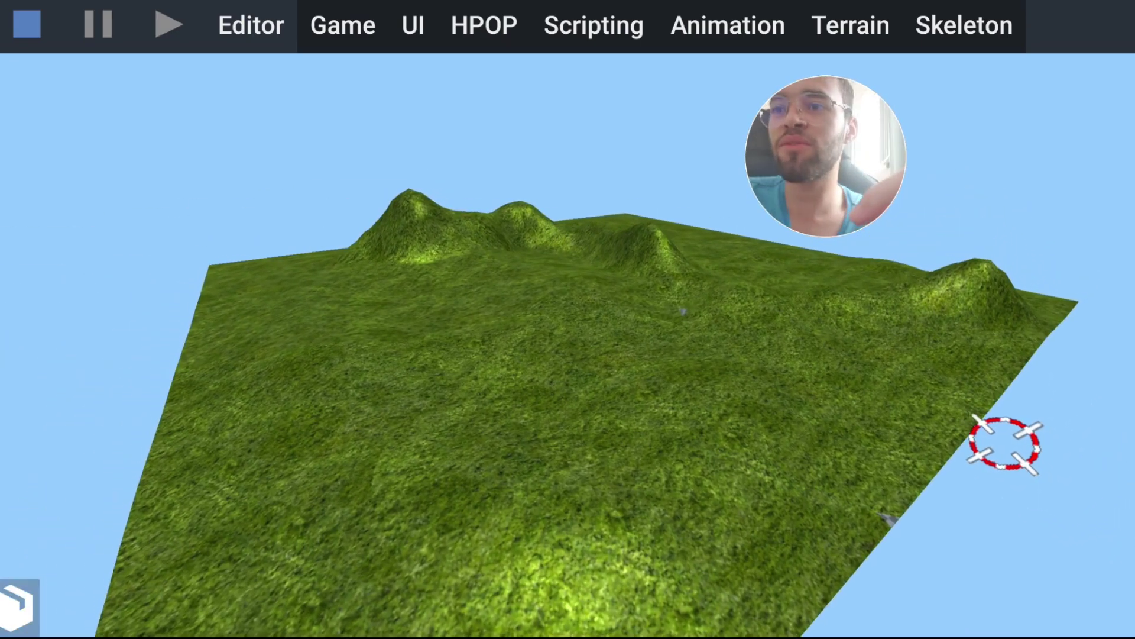
click(17, 606)
click(98, 141)
click(97, 141)
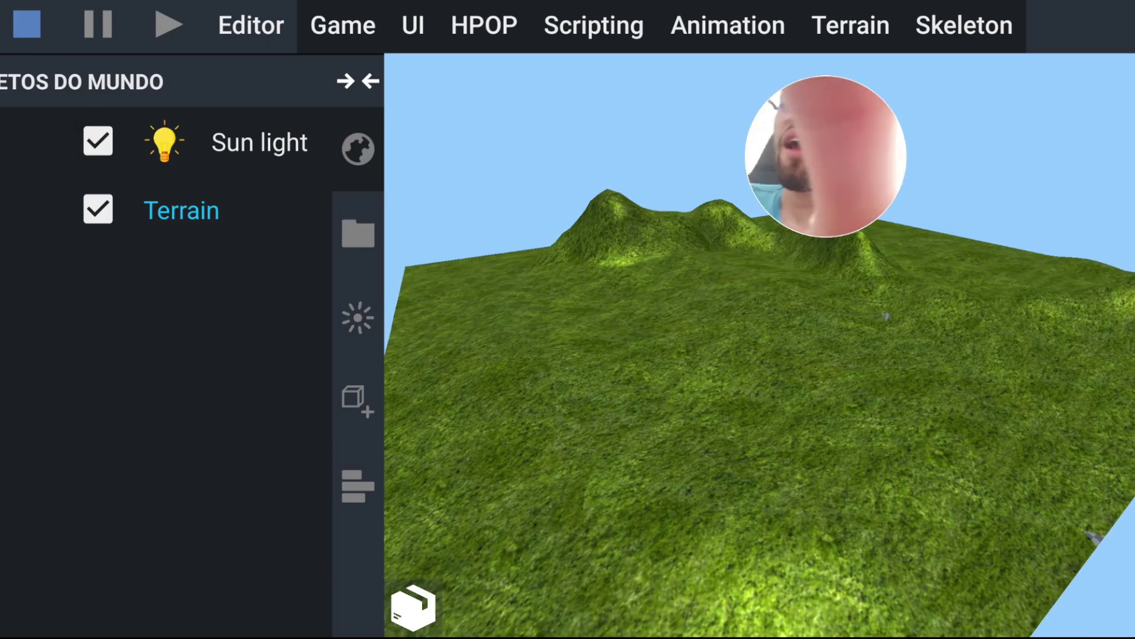
click(358, 81)
drag(568, 295, 567, 414)
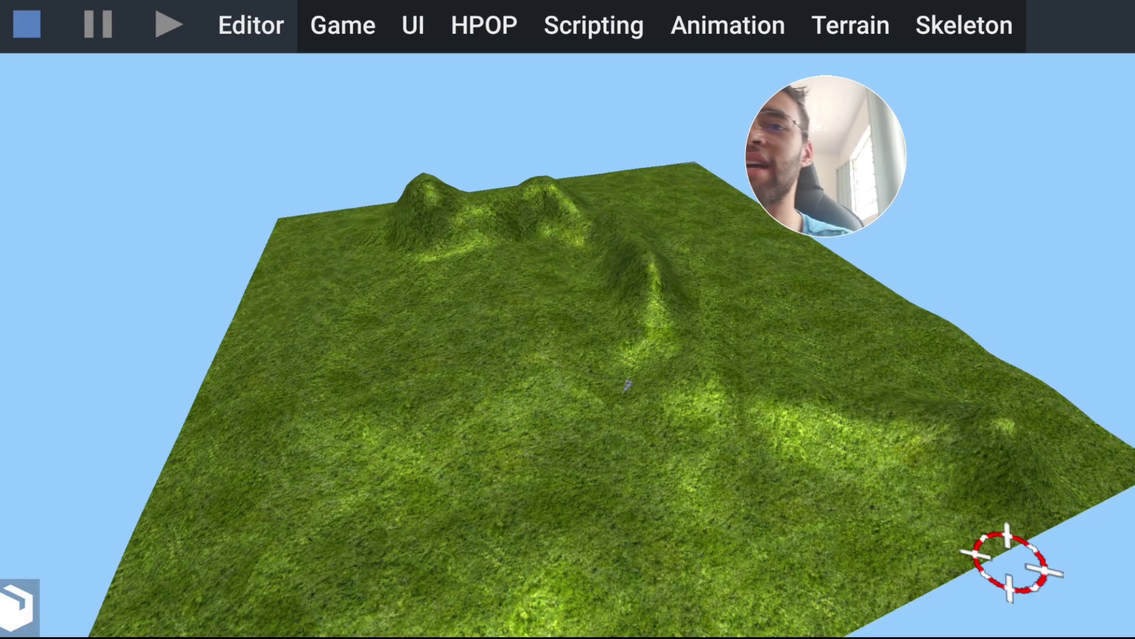
Step: Drag the flowering grass plant from the object bar onto the terrain
scroll(567, 579, right, 5)
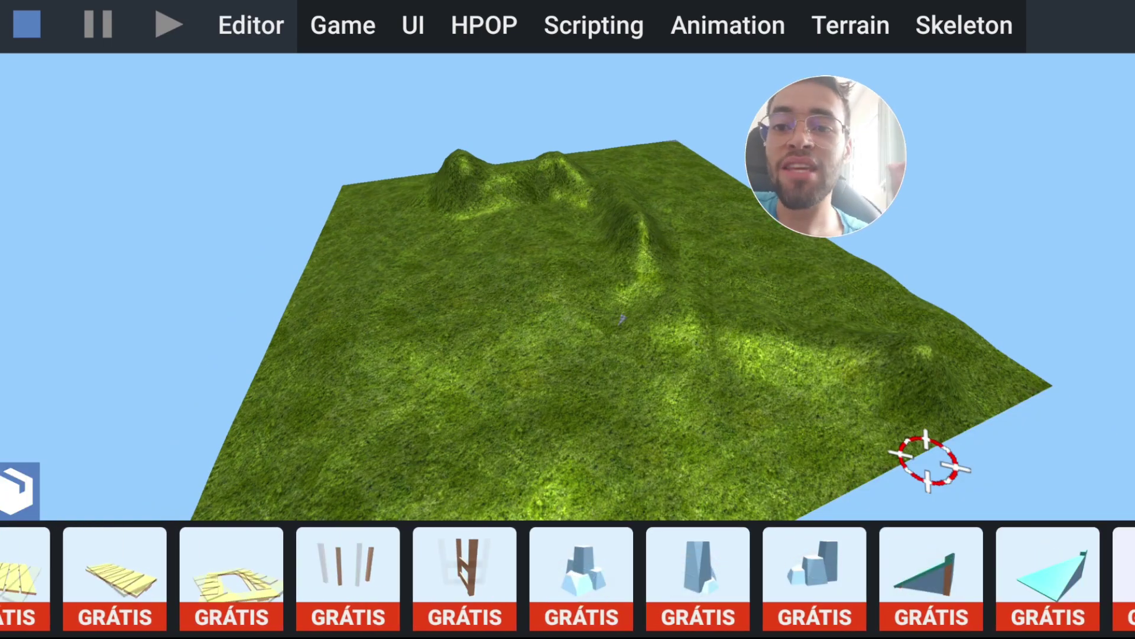
scroll(568, 578, right, 5)
scroll(567, 578, right, 2)
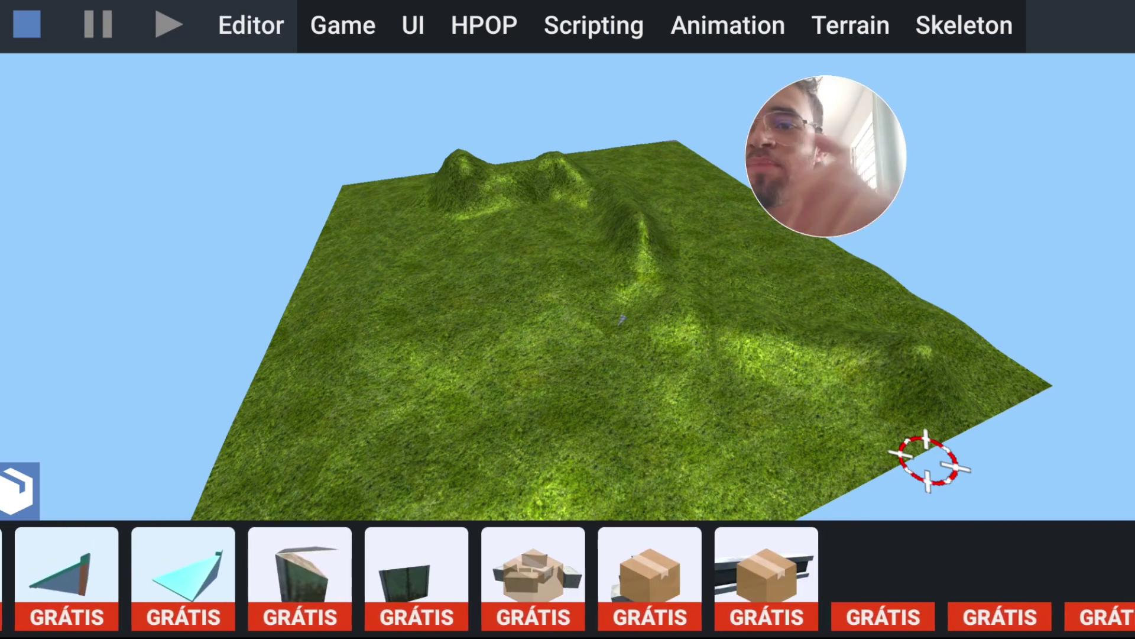
scroll(568, 578, right, 2)
scroll(568, 578, right, 3)
scroll(568, 578, right, 3)
scroll(568, 578, right, 3)
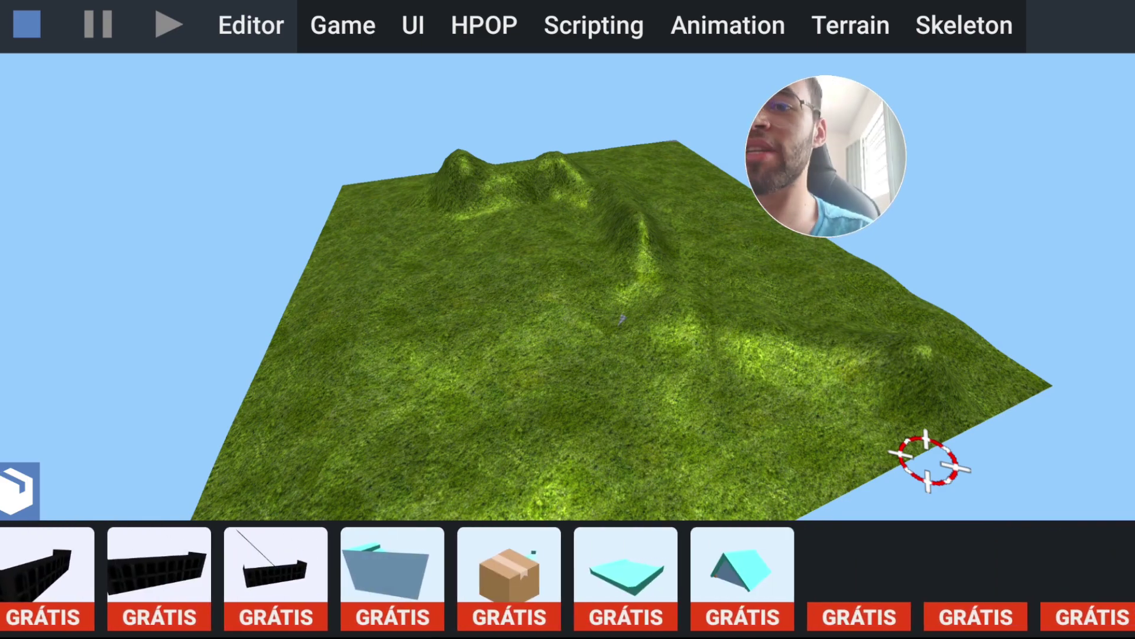
scroll(567, 578, right, 2)
scroll(567, 578, right, 3)
scroll(568, 578, right, 3)
scroll(568, 579, right, 3)
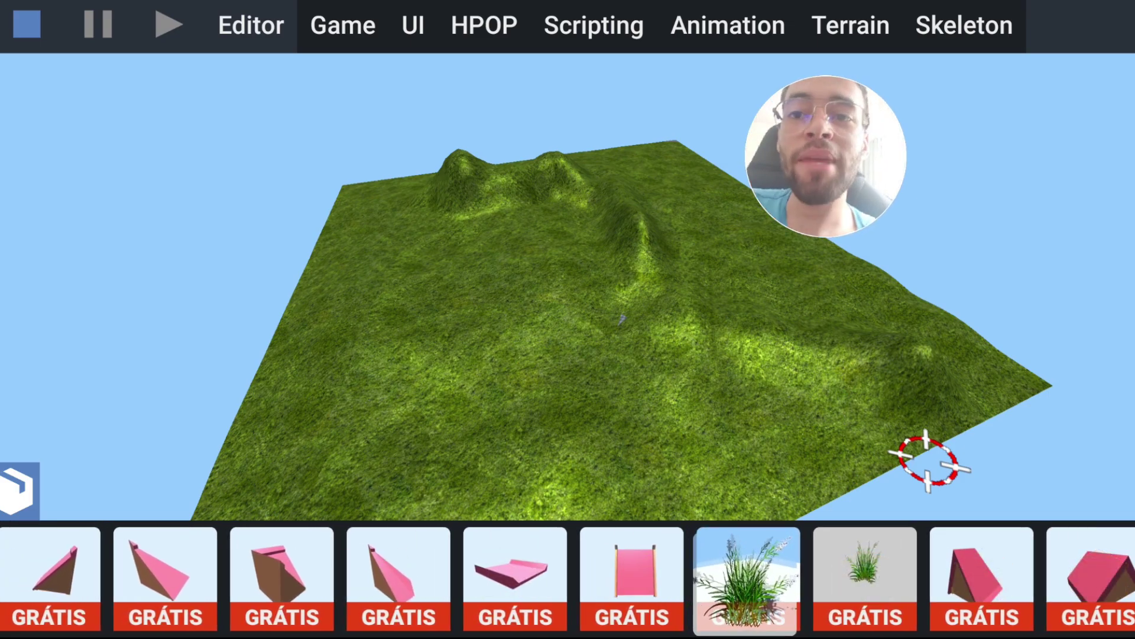
mouse_move(748, 577)
mouse_down()
mouse_move(699, 414)
mouse_move(776, 400)
mouse_move(759, 396)
mouse_up()
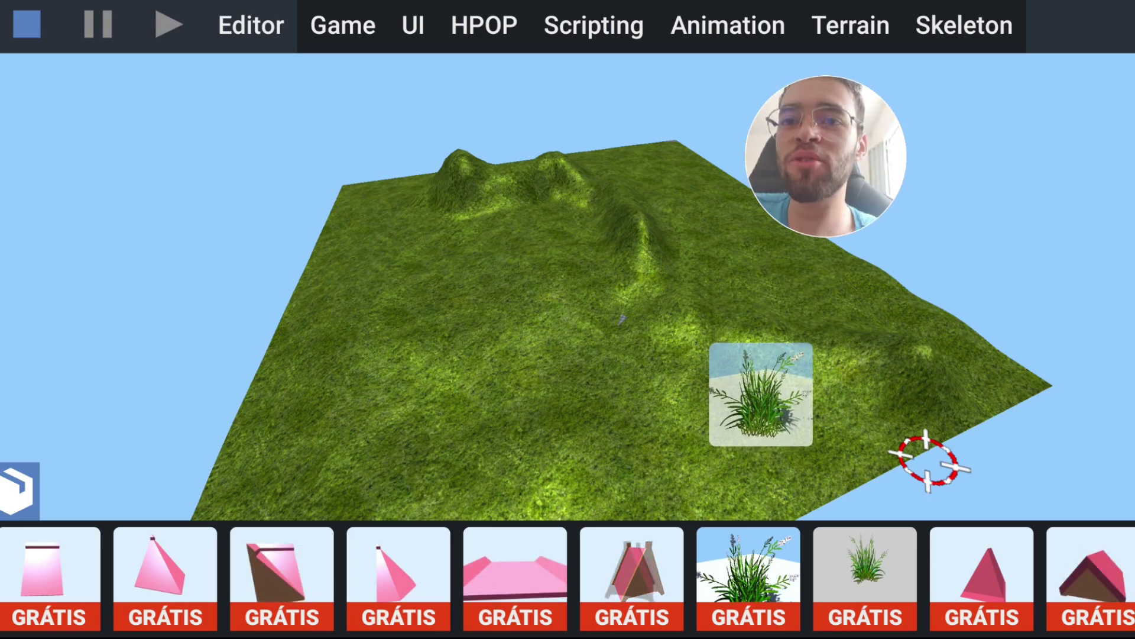
drag(759, 395, 735, 402)
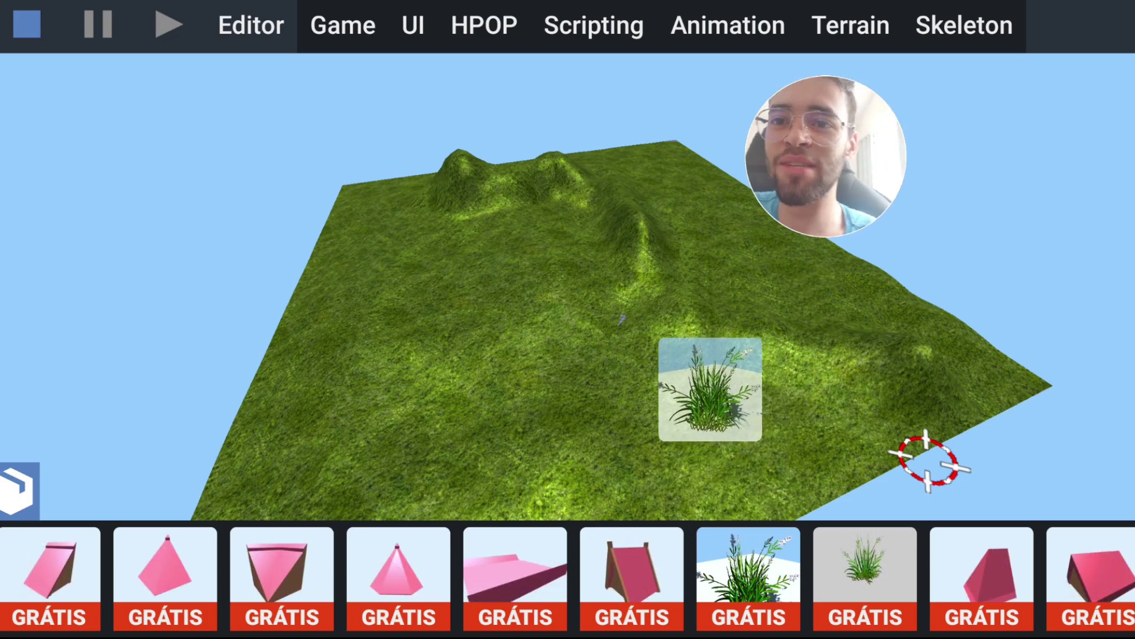
drag(735, 403, 639, 408)
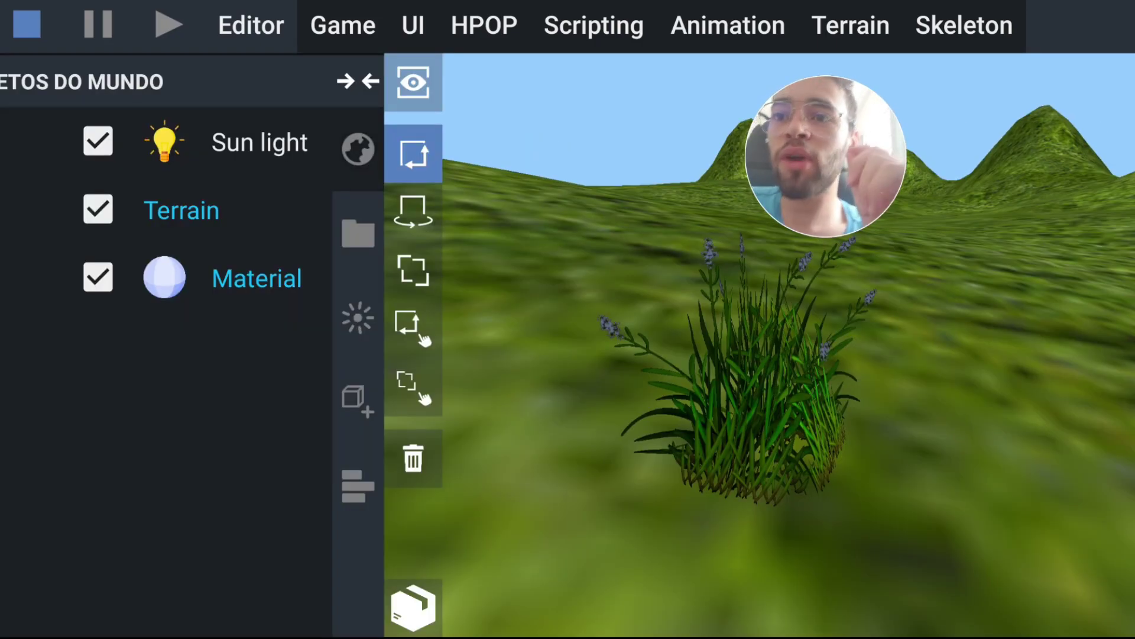
Step: Check the grass files under Marketplace > ITsMagic > Models > Realistic grass, then delete Material
click(164, 277)
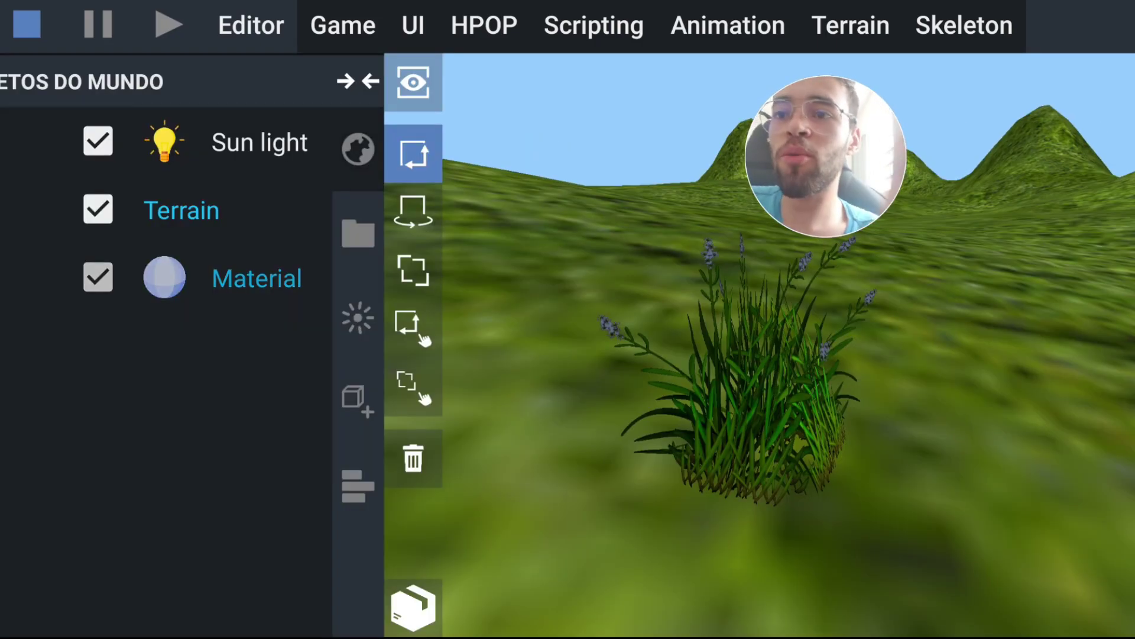
scroll(999, 355, down, 3)
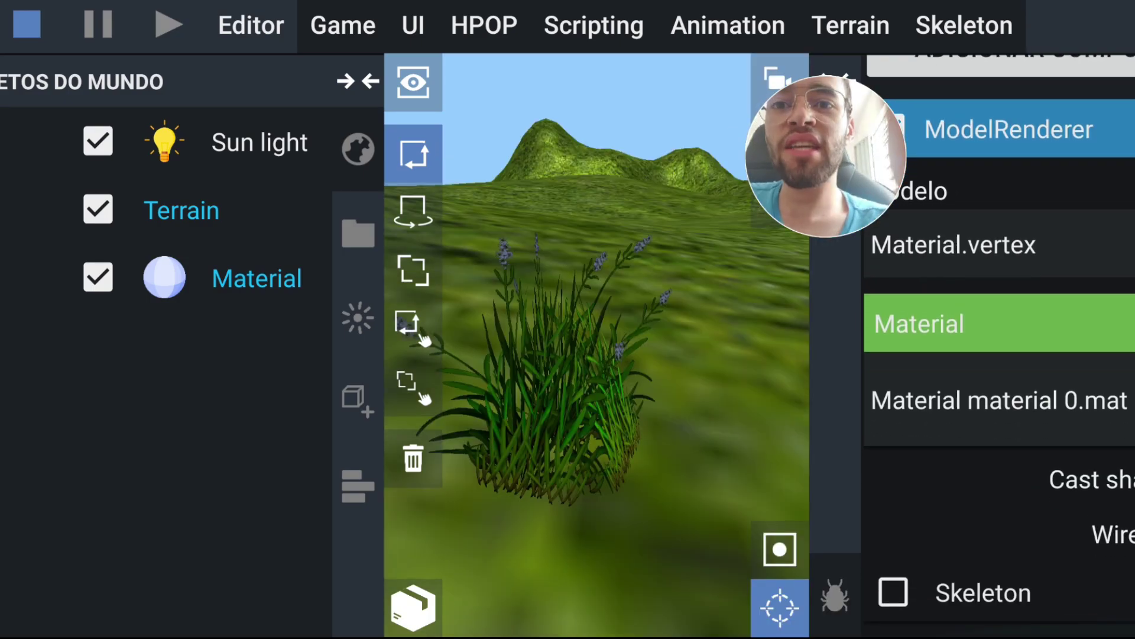
click(358, 233)
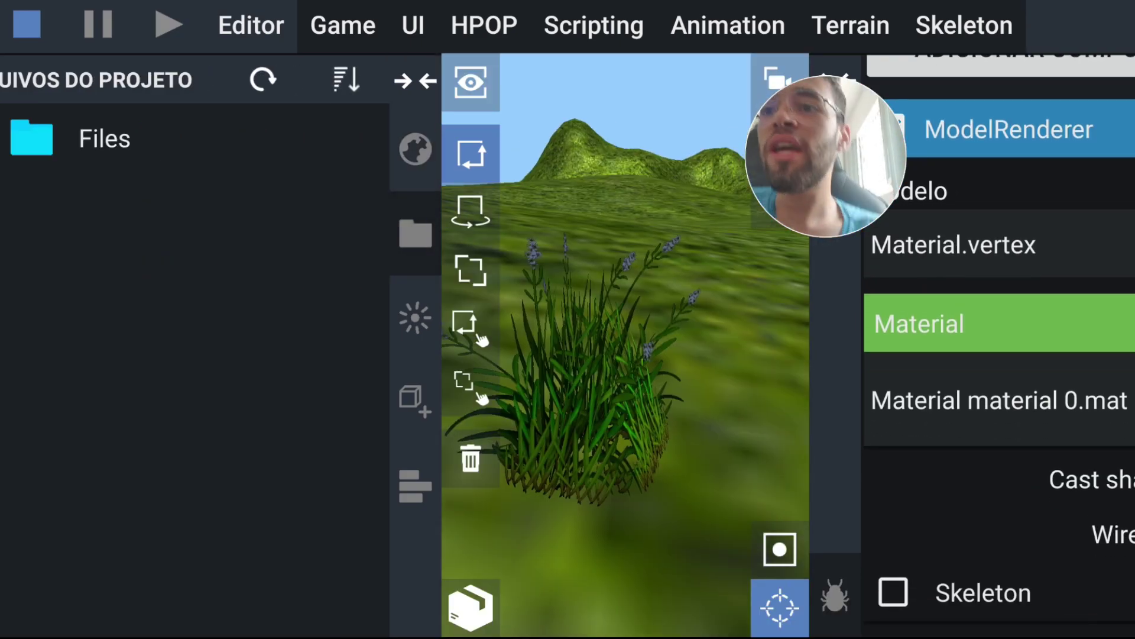
click(59, 139)
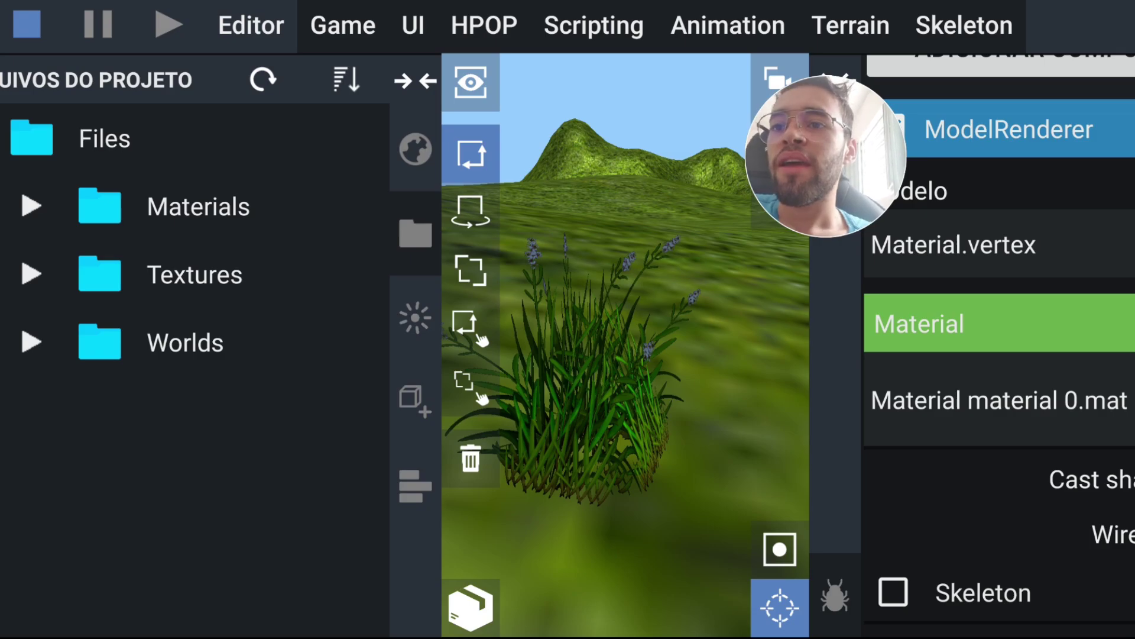
click(99, 206)
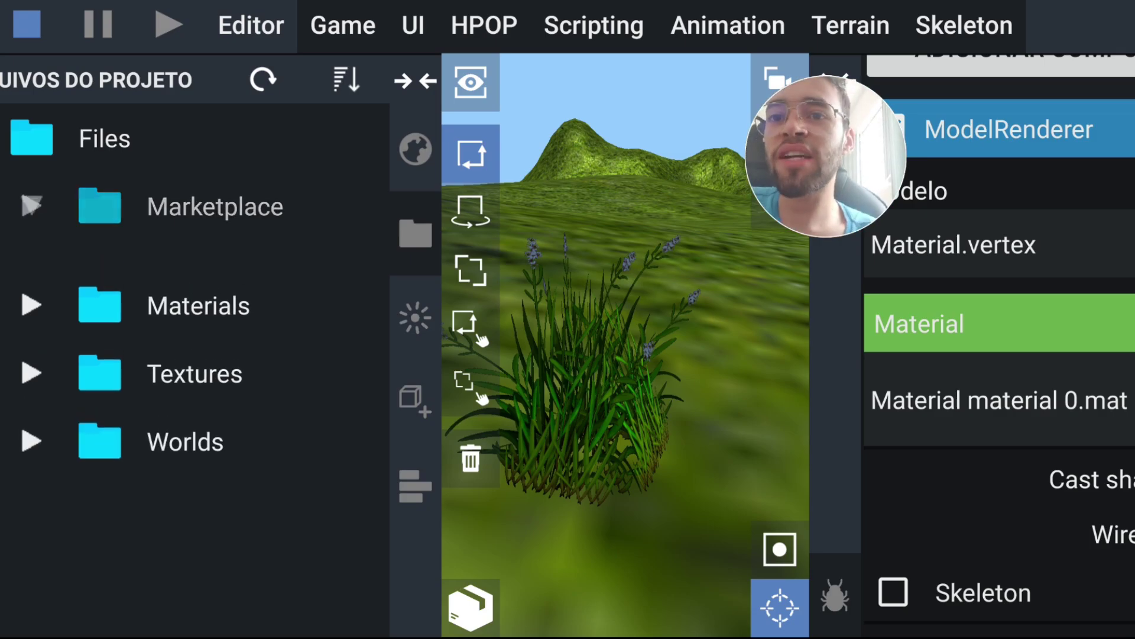
click(167, 274)
click(167, 342)
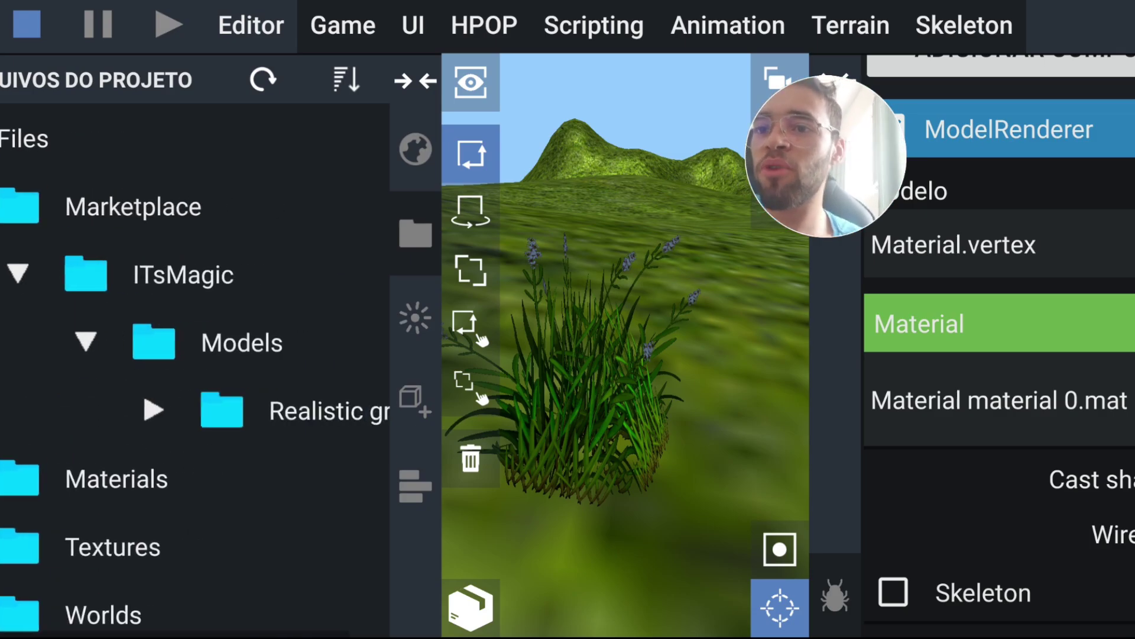
click(96, 408)
scroll(195, 355, down, 4)
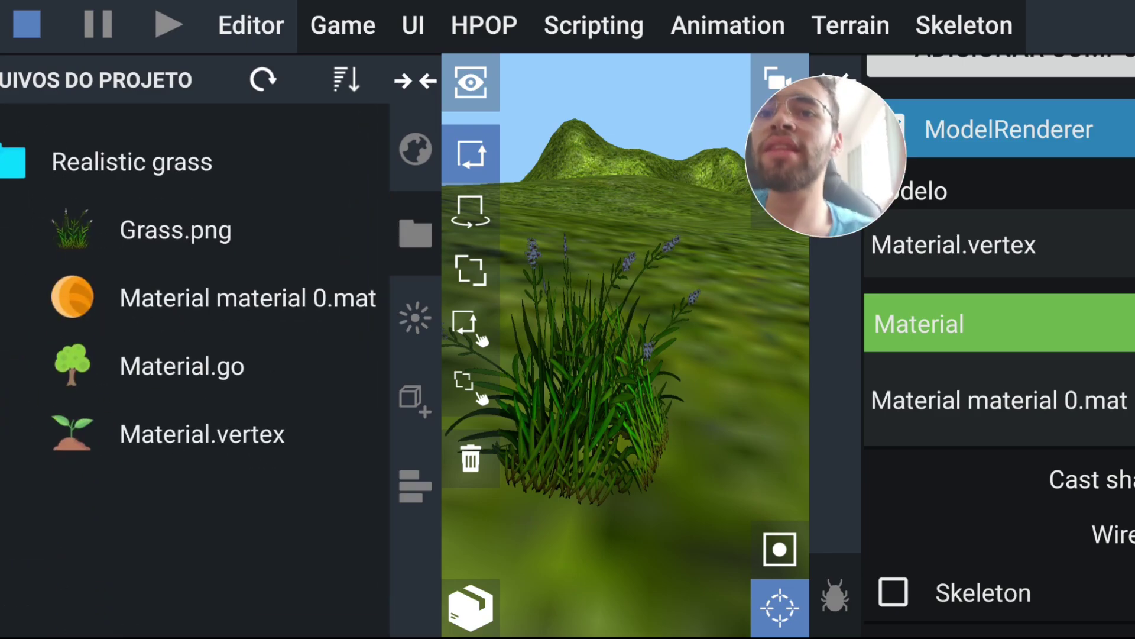
click(416, 149)
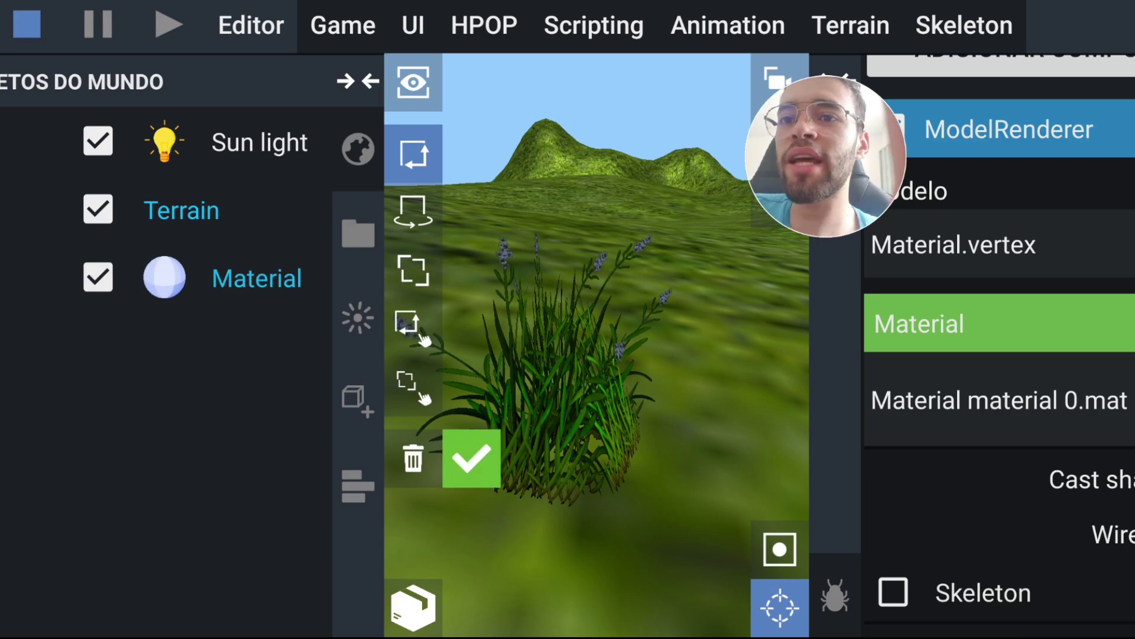
key(Delete)
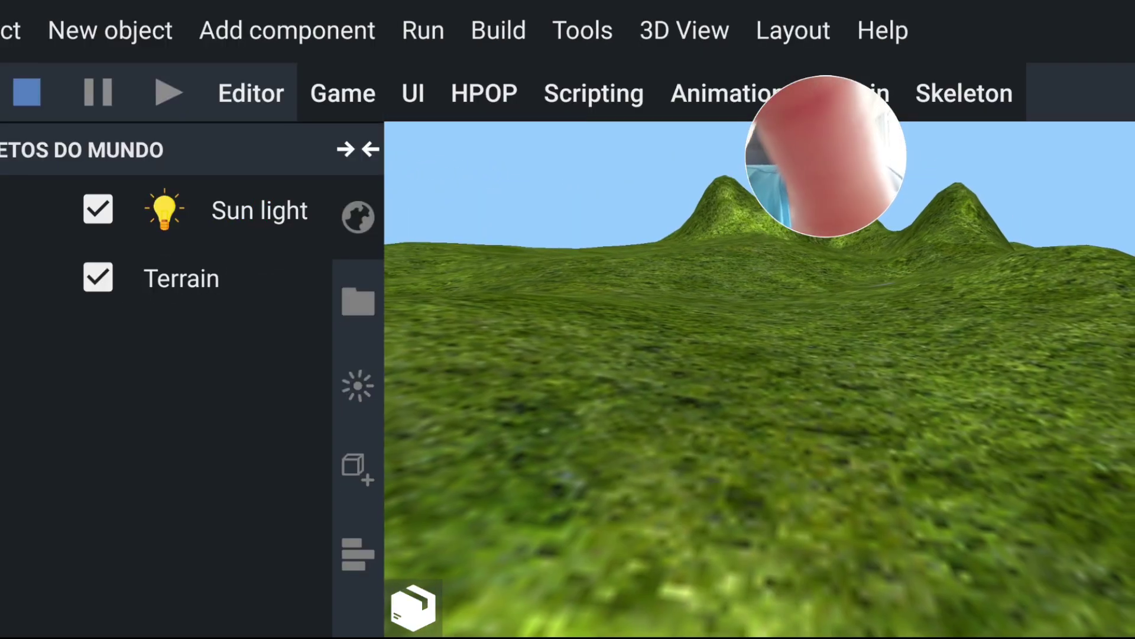
Step: Add a new HPOP complex object to the scene and select it
click(110, 30)
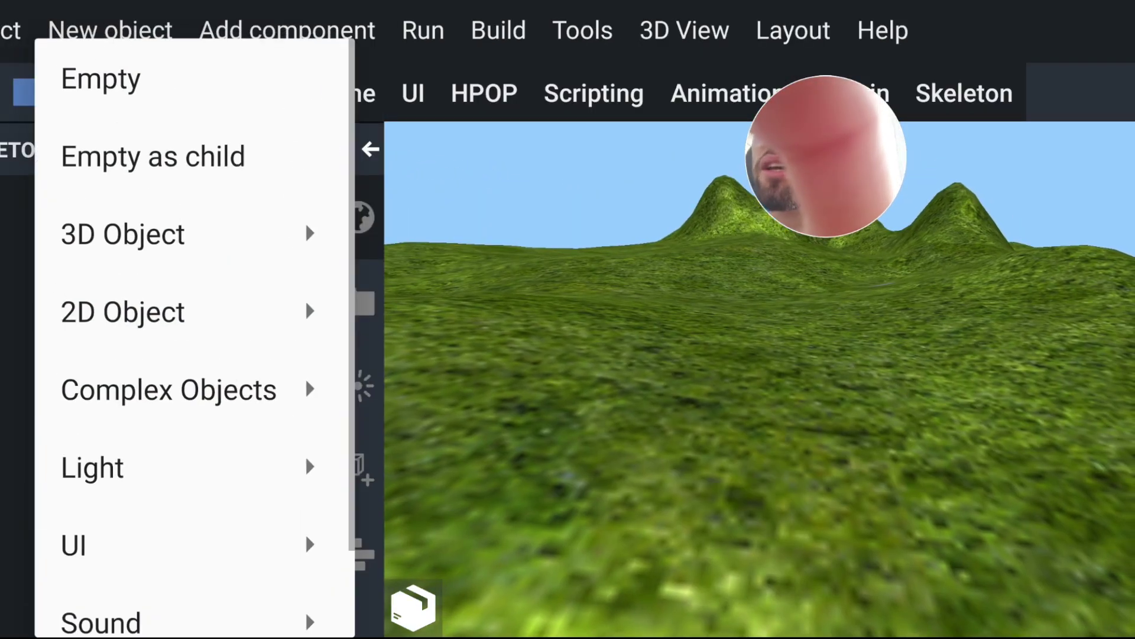
click(305, 378)
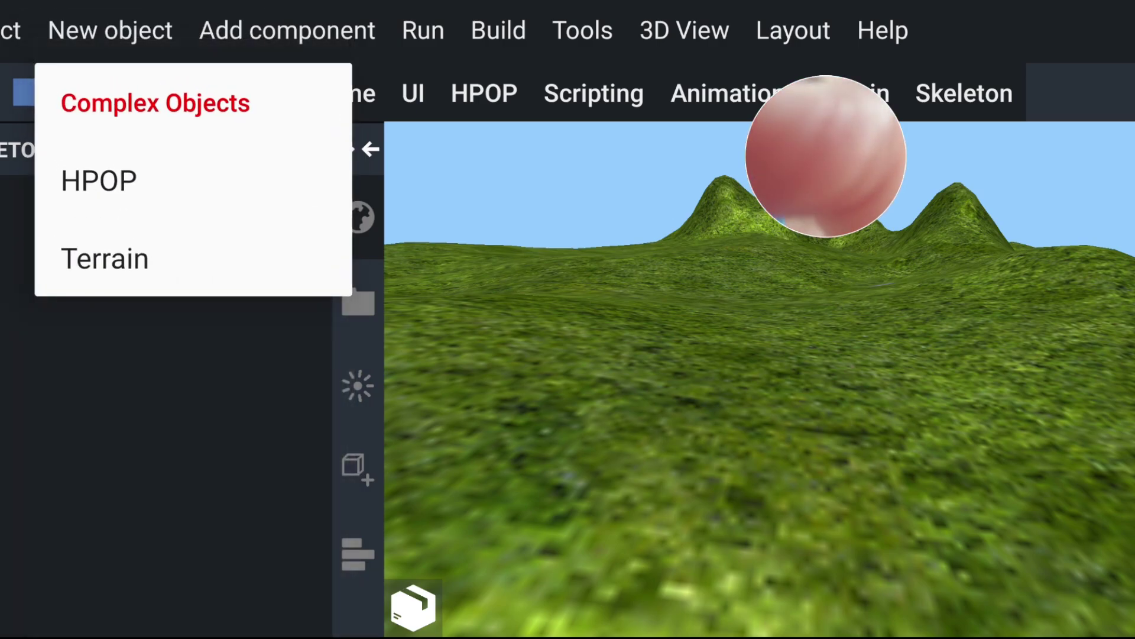
click(99, 180)
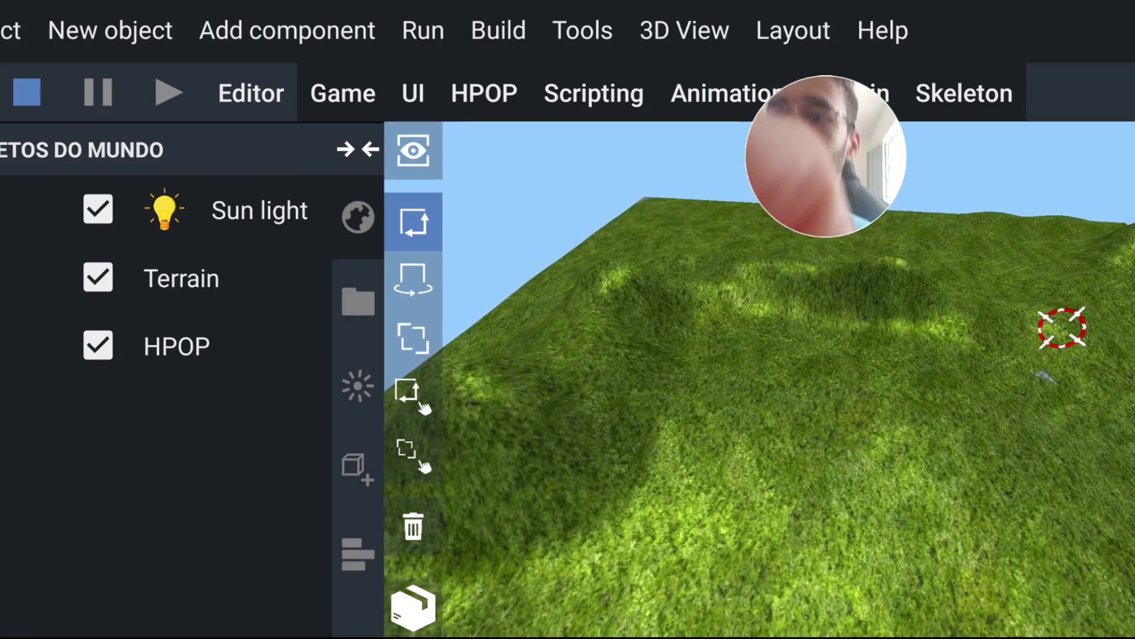
click(177, 346)
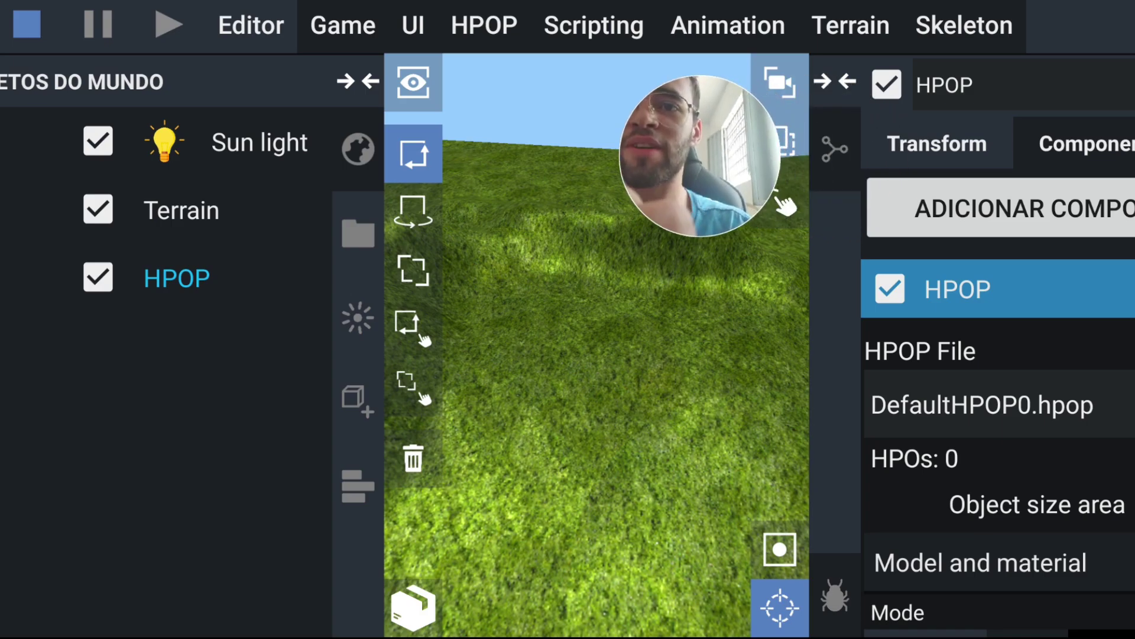
scroll(1000, 355, down, 5)
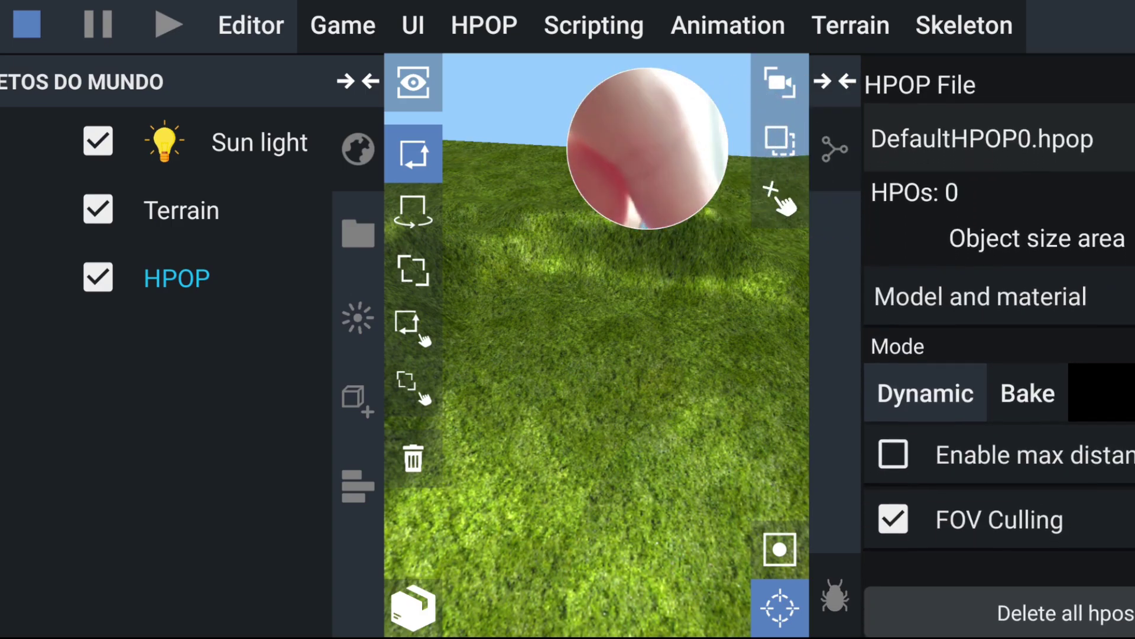
Step: Set the HPOP model to Material.vertex and its material to Material material 0.mat
click(980, 295)
click(999, 486)
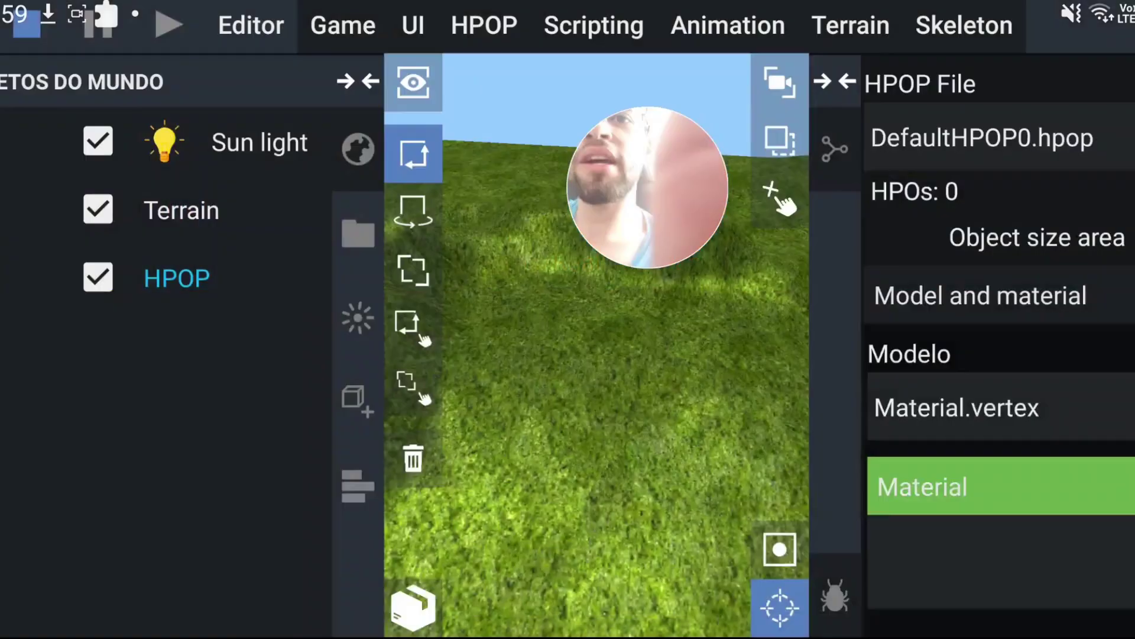
click(199, 230)
scroll(999, 414, down, 2)
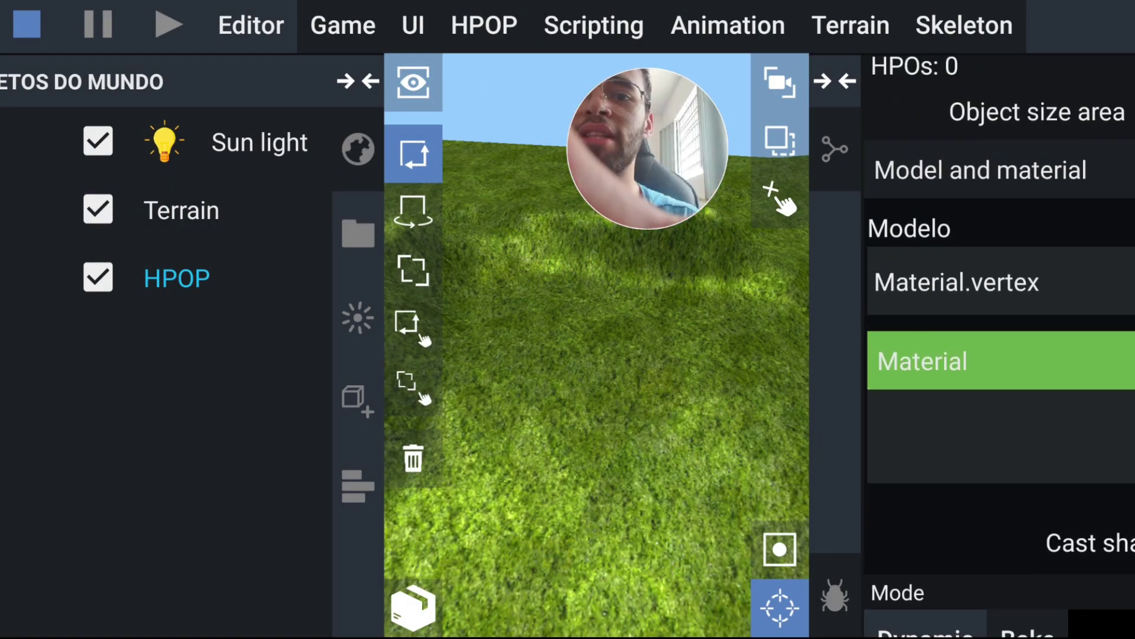
click(999, 362)
click(259, 231)
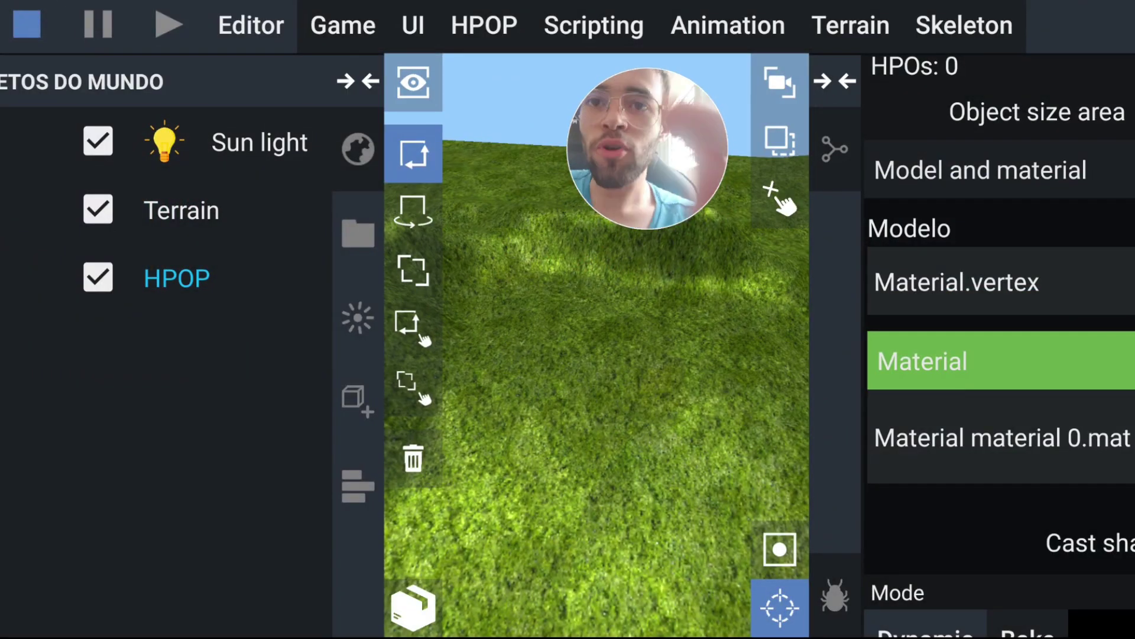
scroll(999, 347, up, 1)
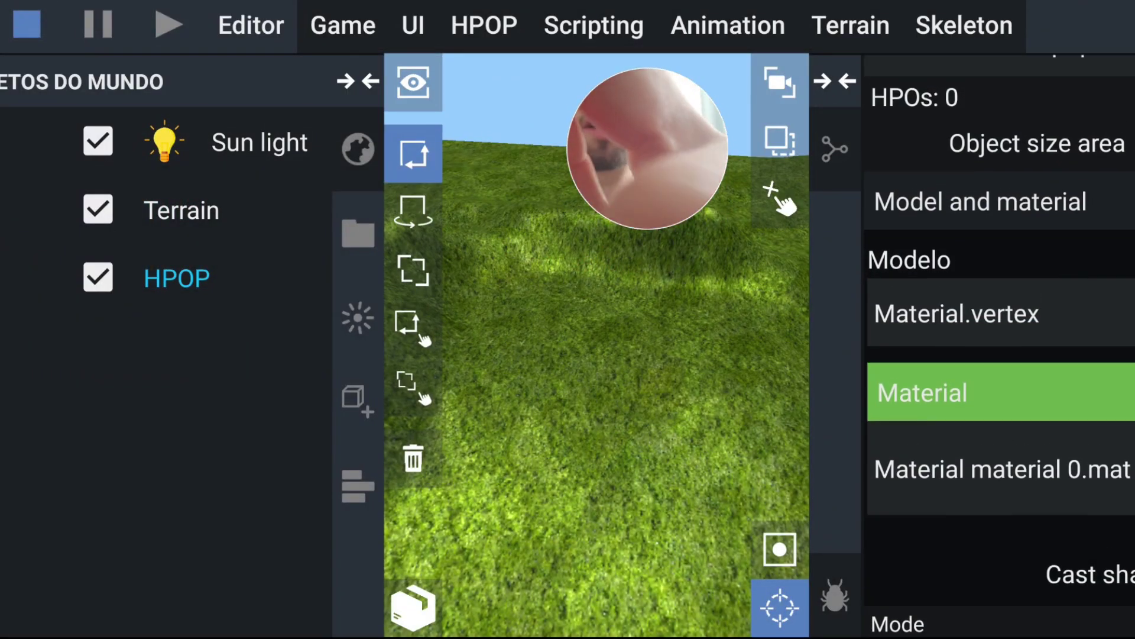
scroll(999, 346, up, 3)
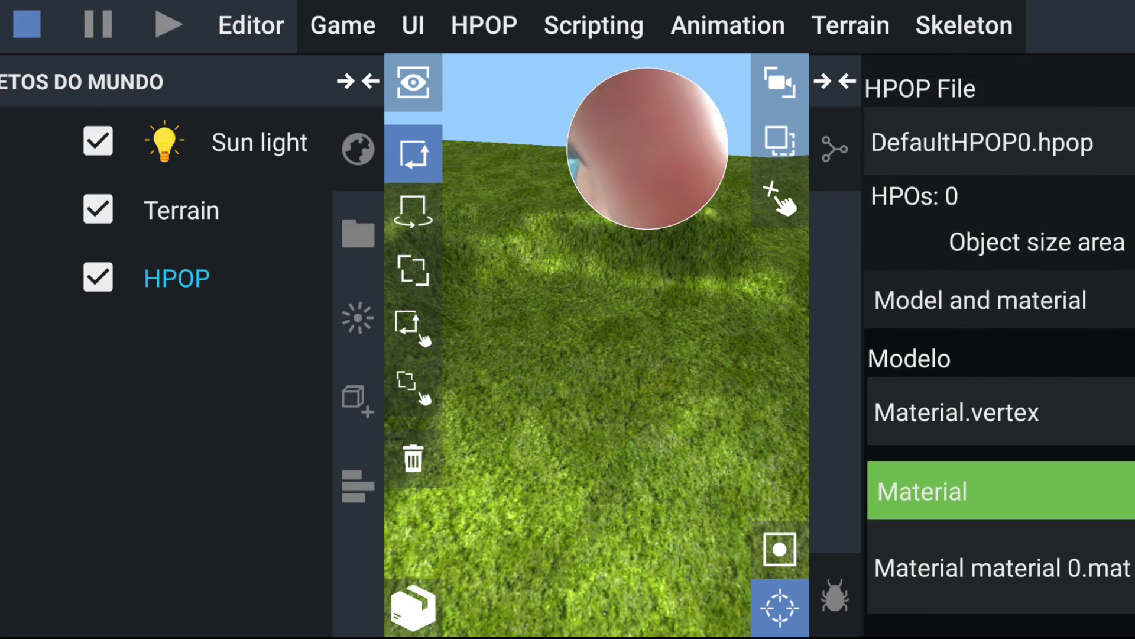
click(982, 393)
scroll(999, 346, down, 2)
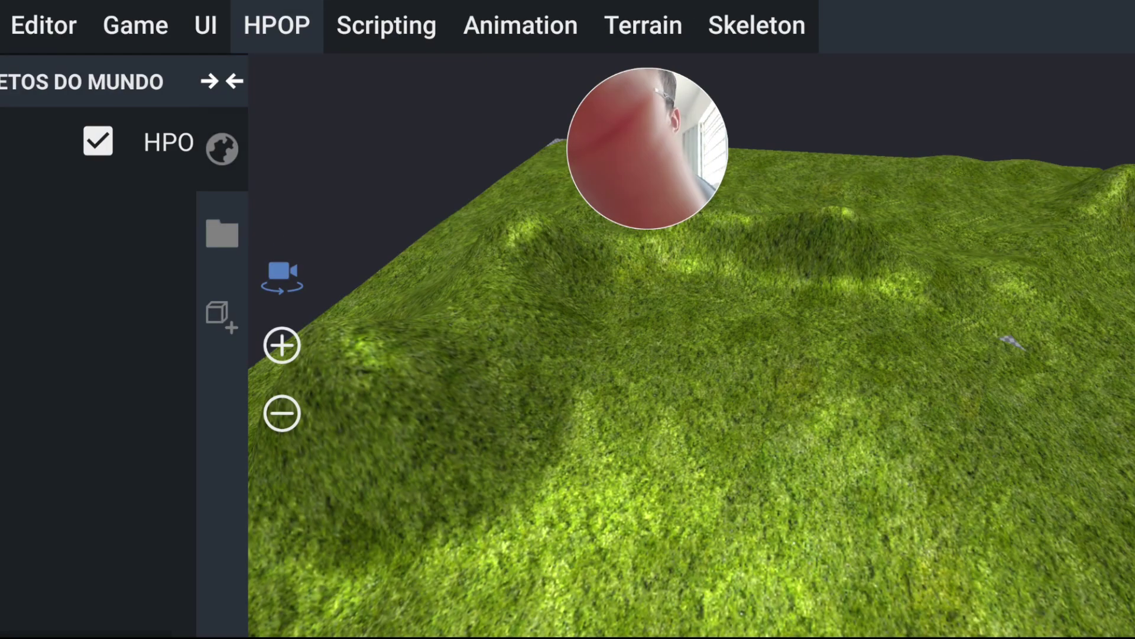
Step: Review the HPOP editor's Brush, Pivot and random Rotation settings
click(169, 141)
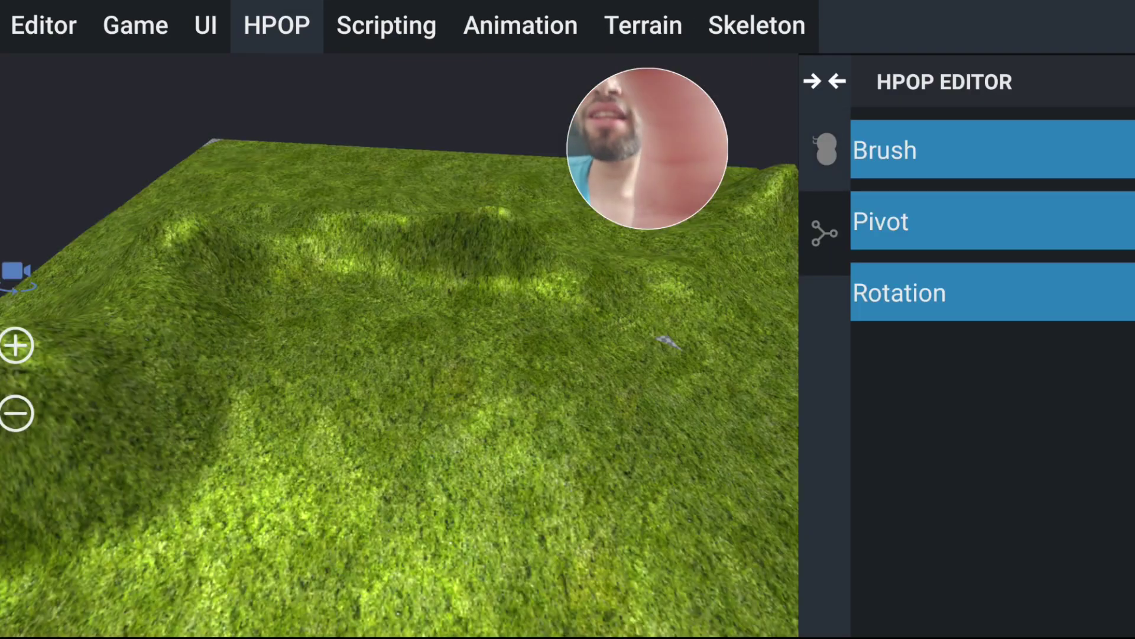
click(922, 150)
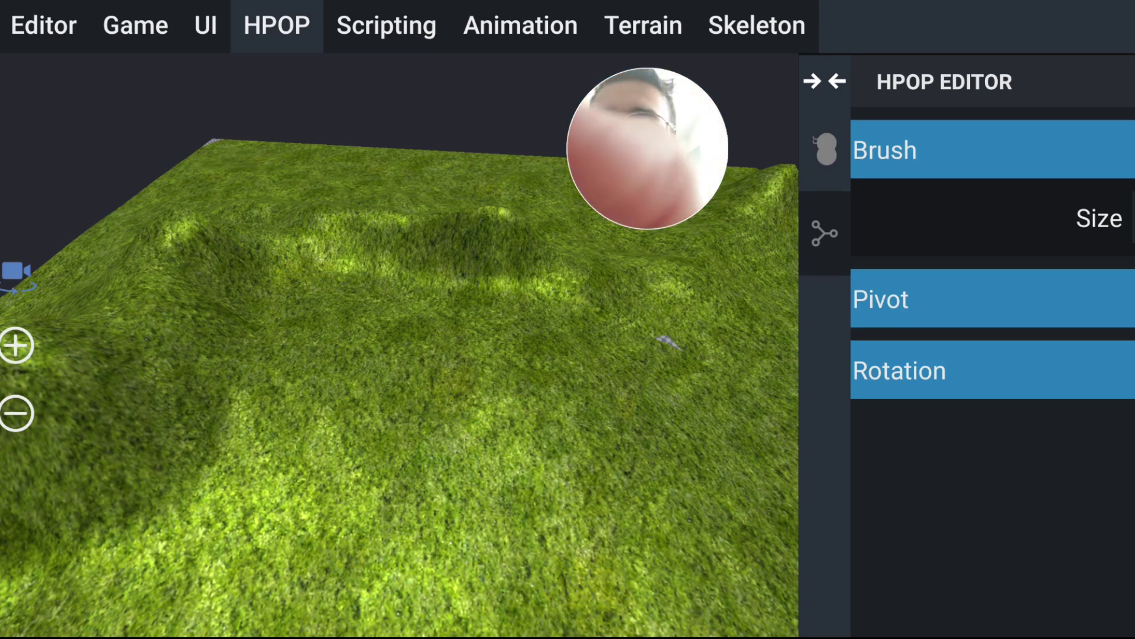
click(922, 299)
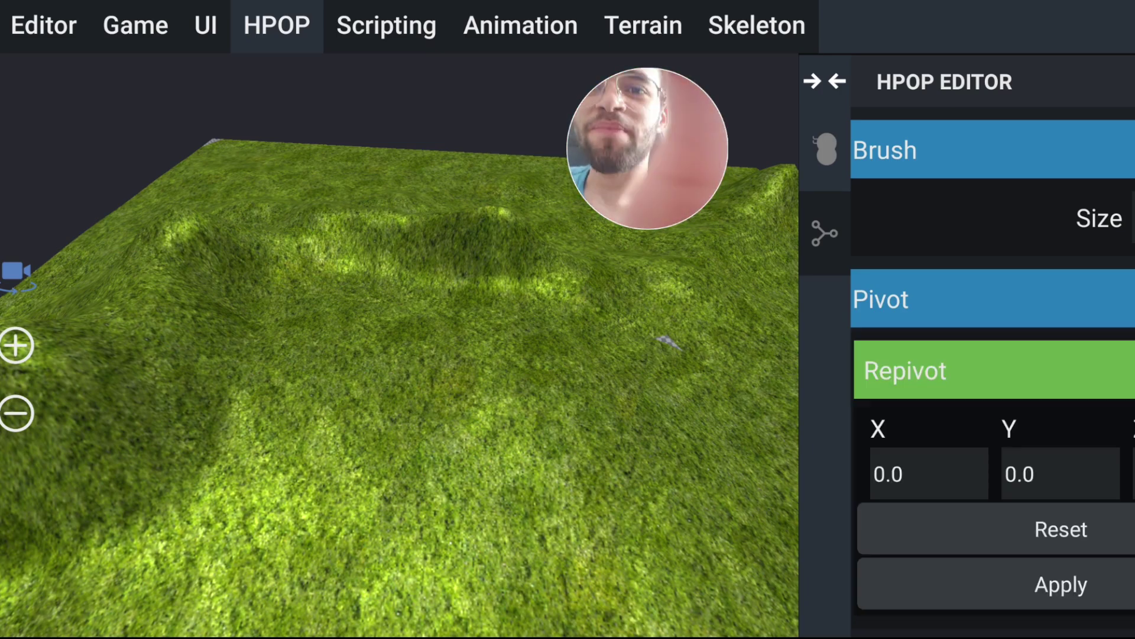
scroll(993, 355, down, 1)
click(922, 236)
click(922, 370)
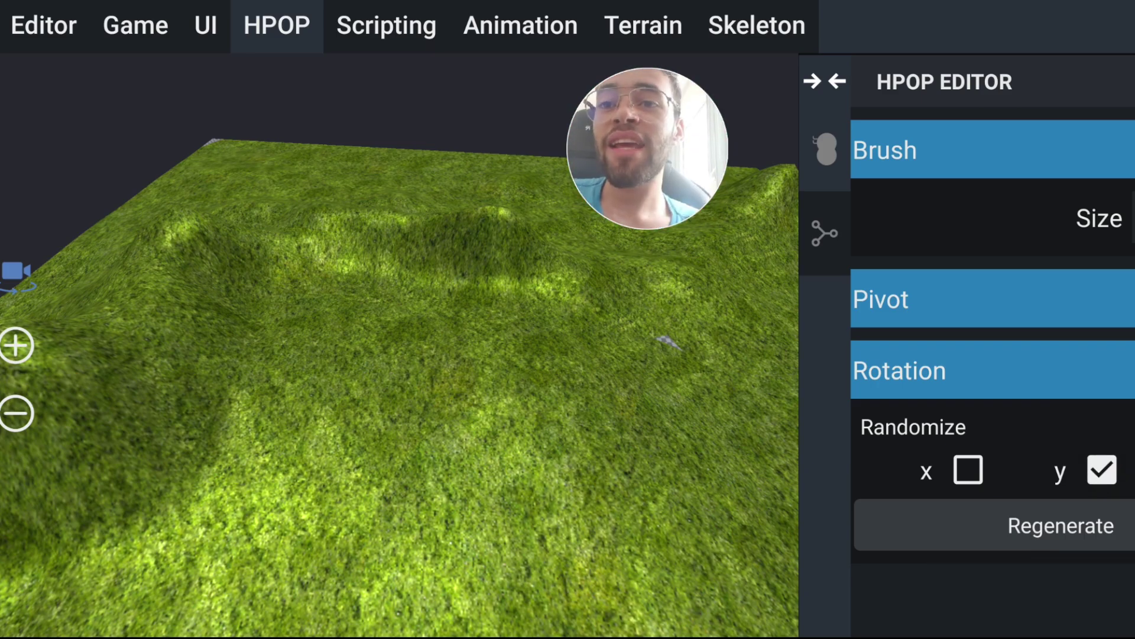
Step: Hide the properties panel and switch the view into HPOP brush painting mode
click(837, 81)
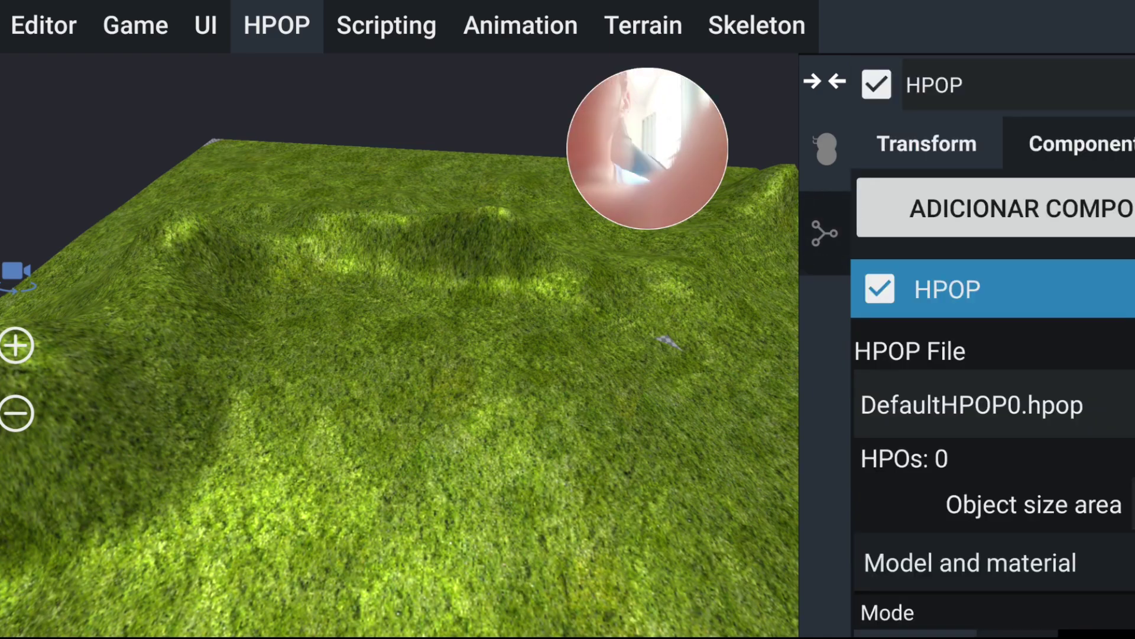
scroll(994, 355, down, 5)
click(825, 81)
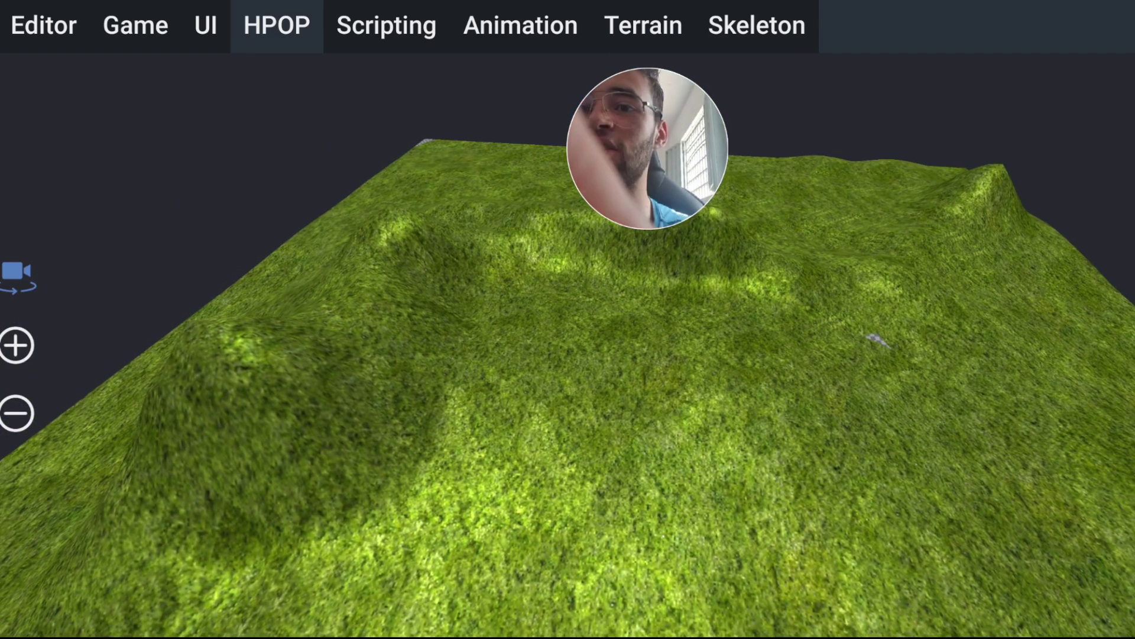
drag(878, 342, 881, 323)
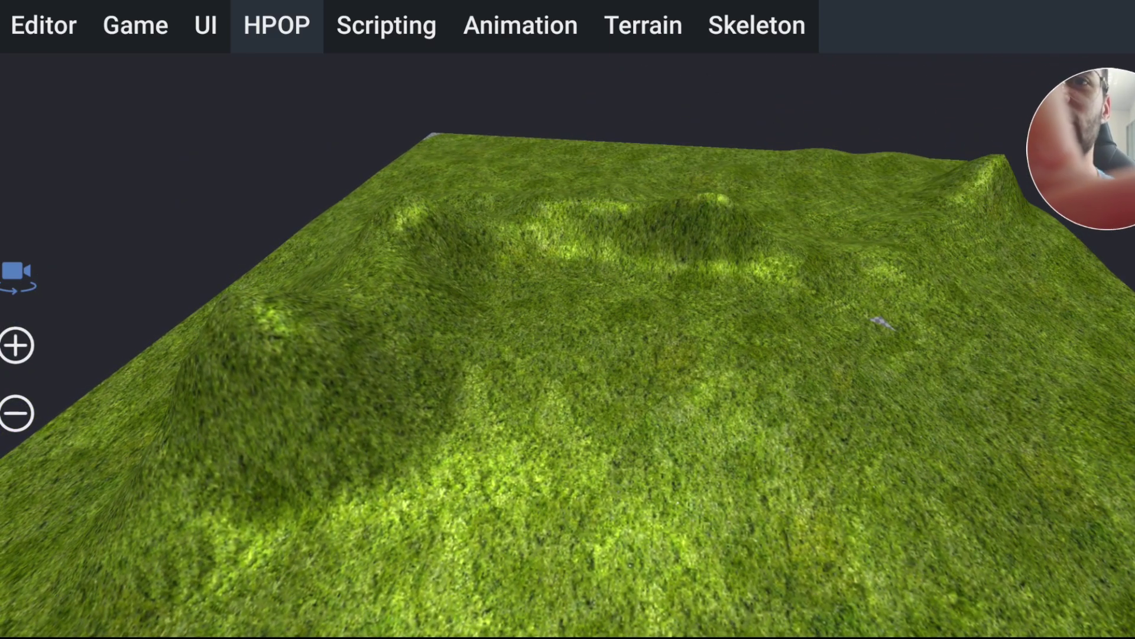
click(17, 345)
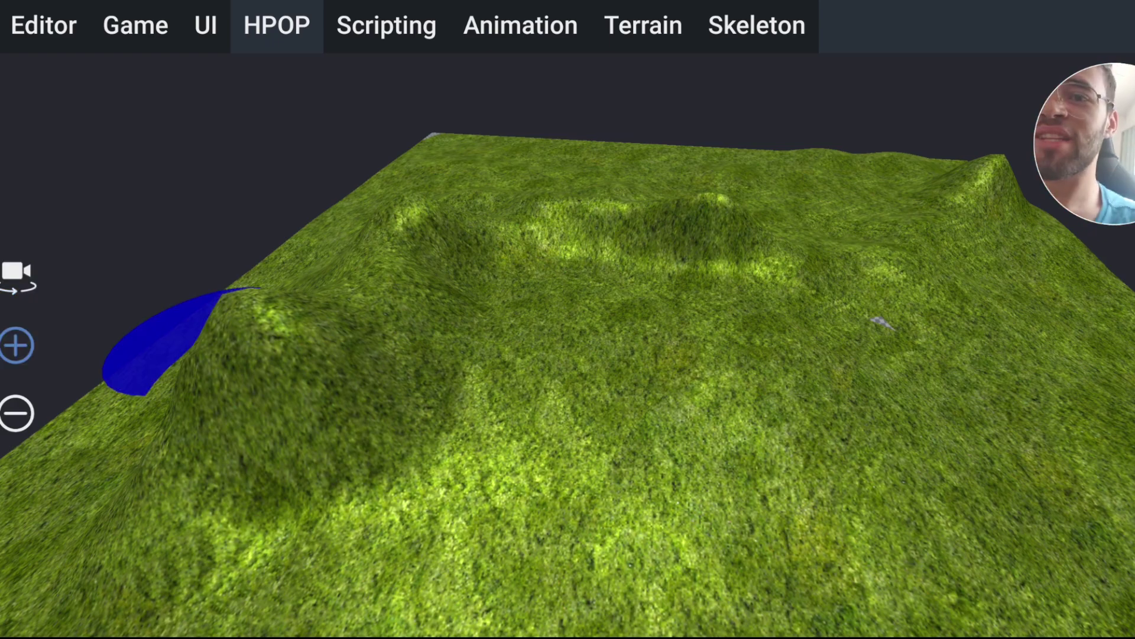
Step: Paint about 4751 trees across the central hills and set the HPOP mode to Bake
mouse_move(177, 340)
mouse_down()
mouse_move(630, 491)
mouse_move(574, 270)
mouse_move(1058, 549)
mouse_up()
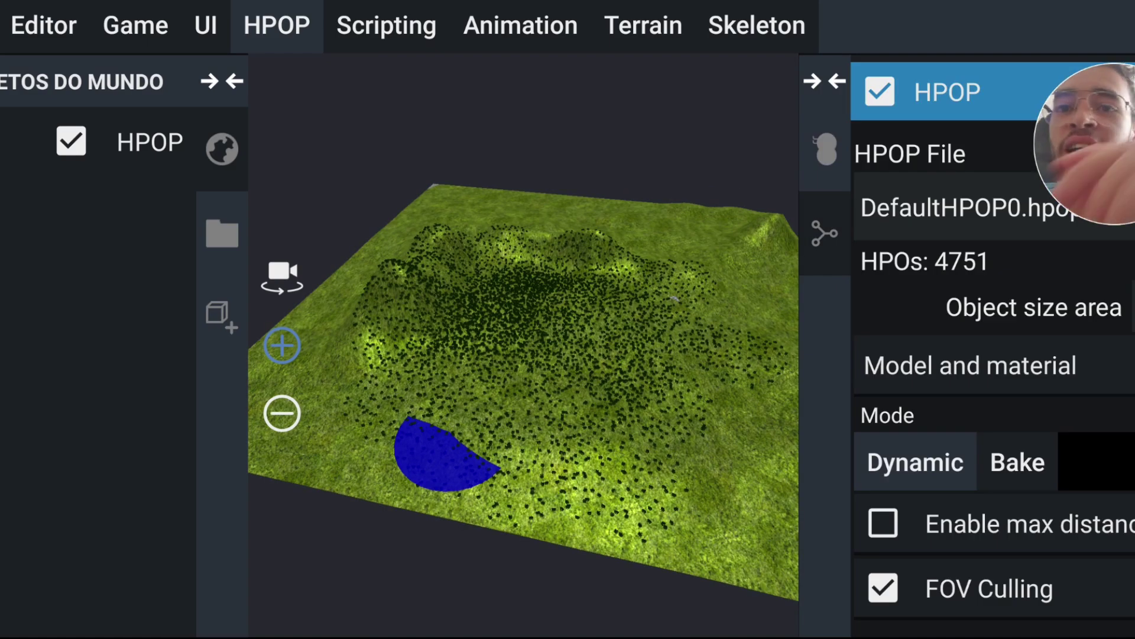
click(915, 461)
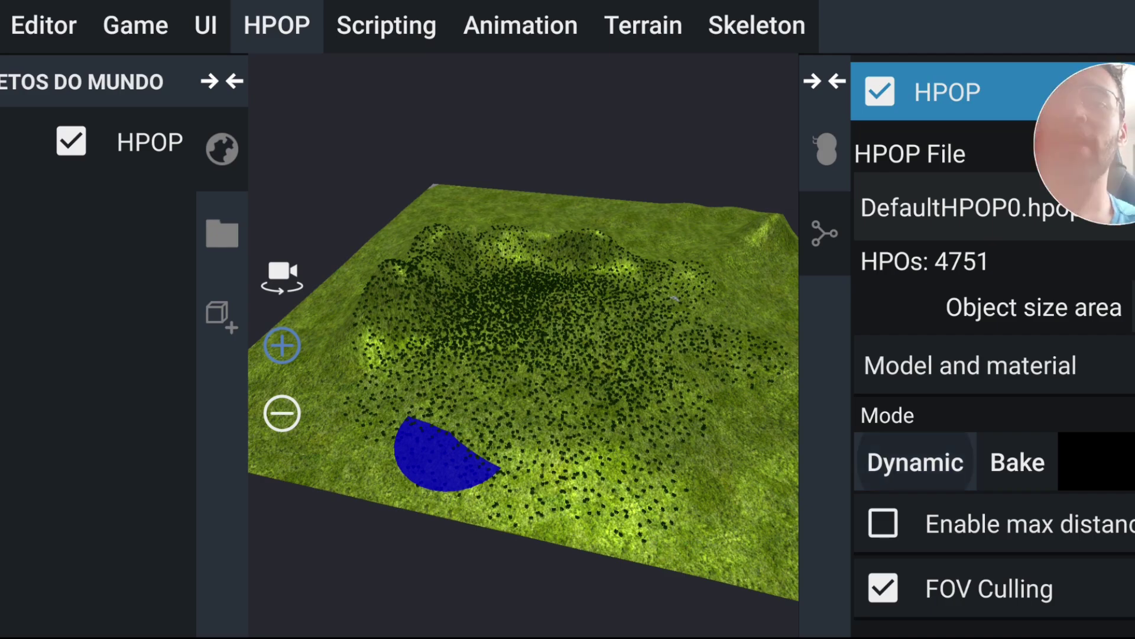
click(1017, 461)
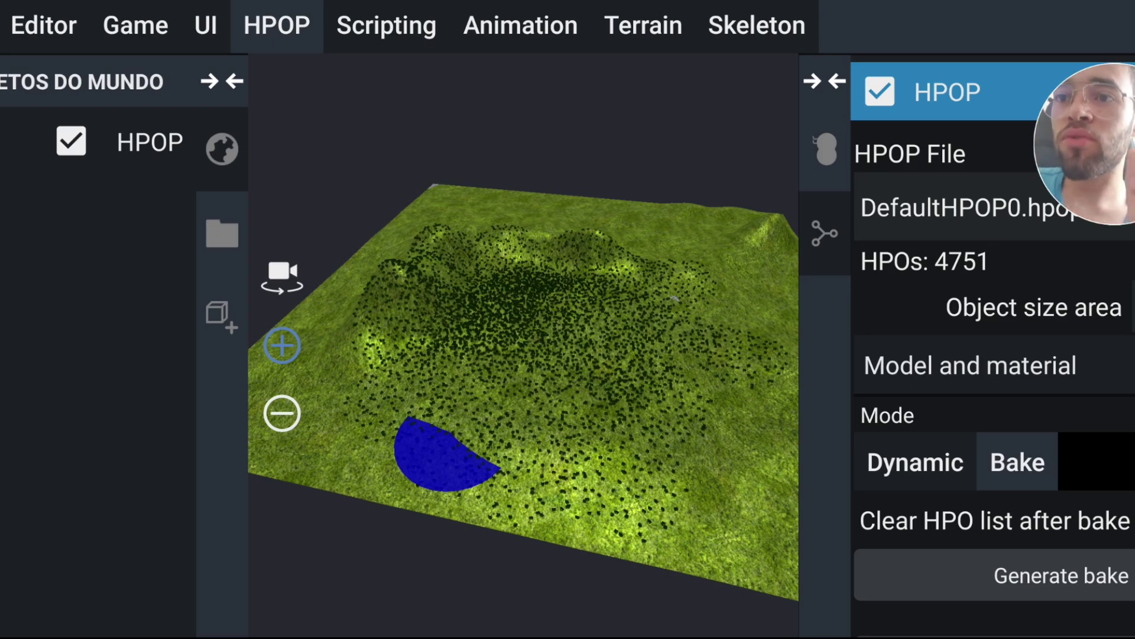
Step: Leave brush mode and orbit and zoom in to inspect the baked trees on the hills
click(222, 81)
click(16, 271)
drag(474, 355, 384, 331)
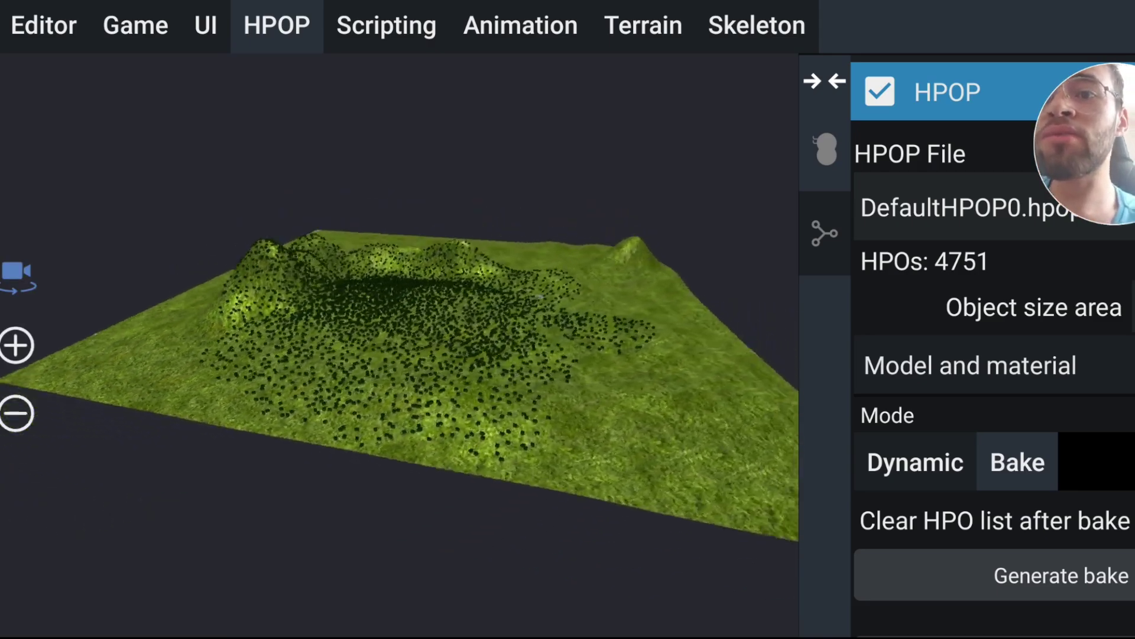
mouse_move(539, 296)
mouse_down()
mouse_move(518, 381)
mouse_move(524, 342)
mouse_up()
scroll(518, 381, up, 2)
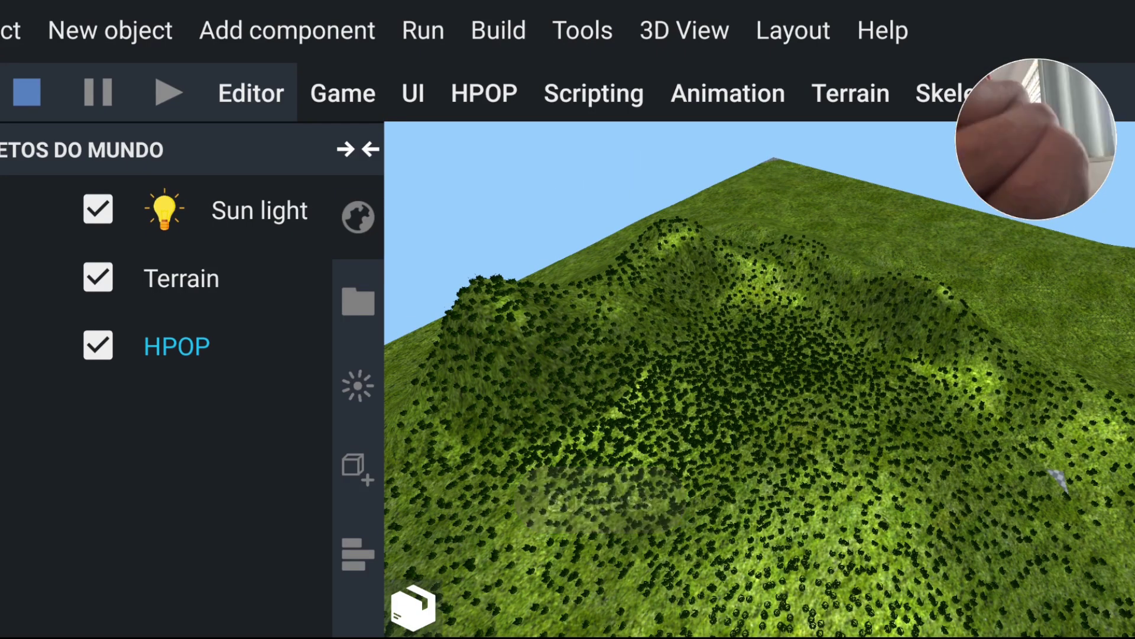
Step: Open the Marketplace and search for the 'atpp' package
click(583, 30)
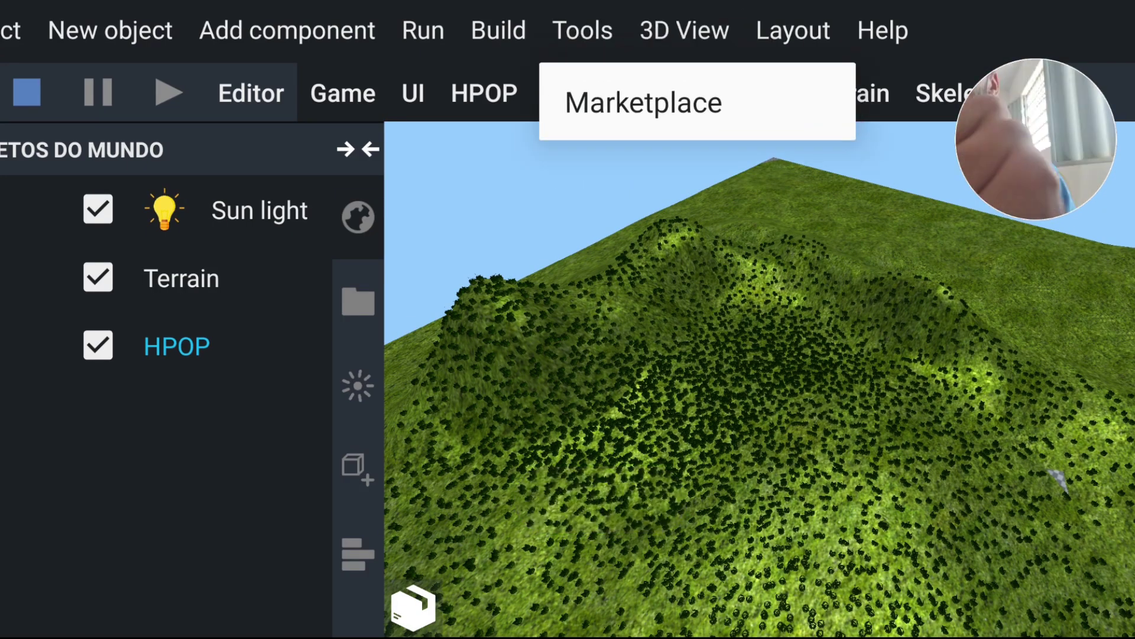
click(644, 104)
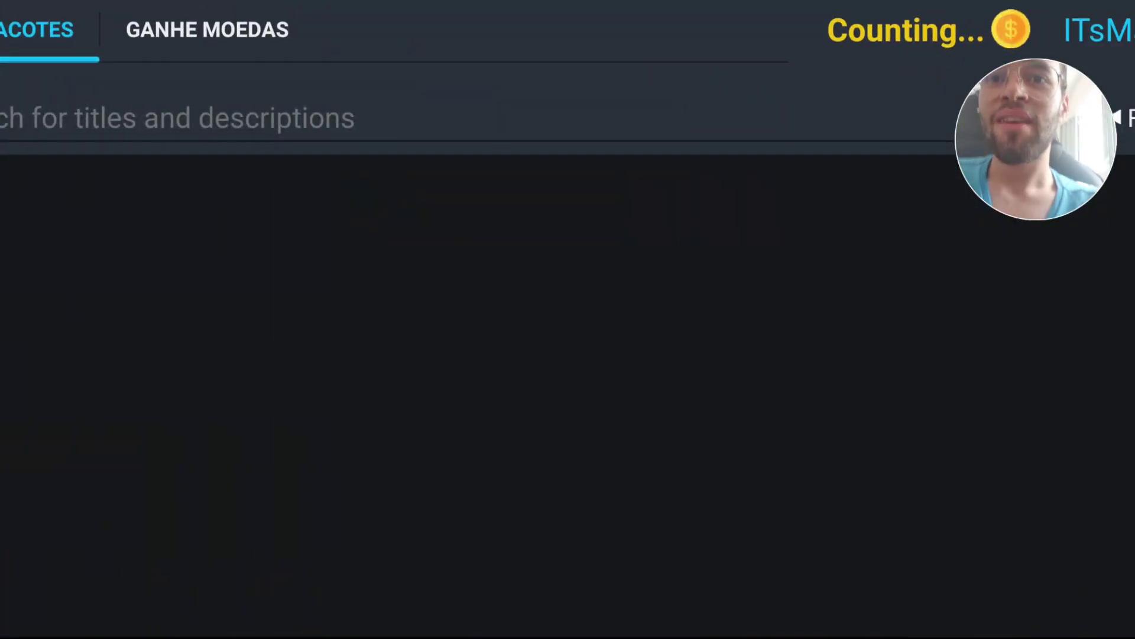
click(207, 30)
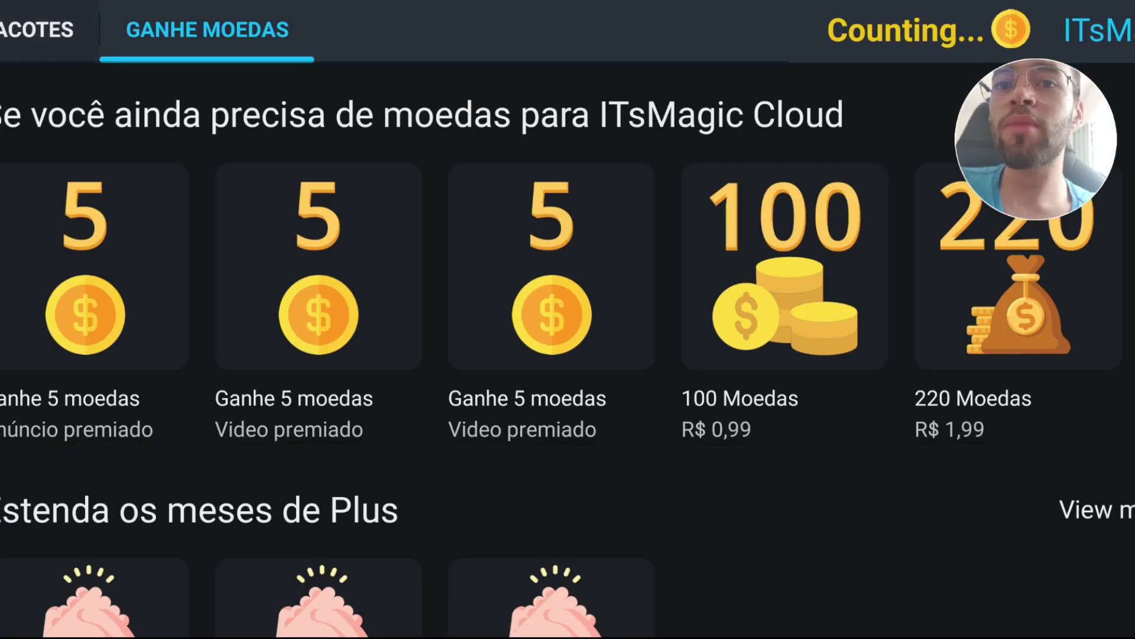
click(37, 29)
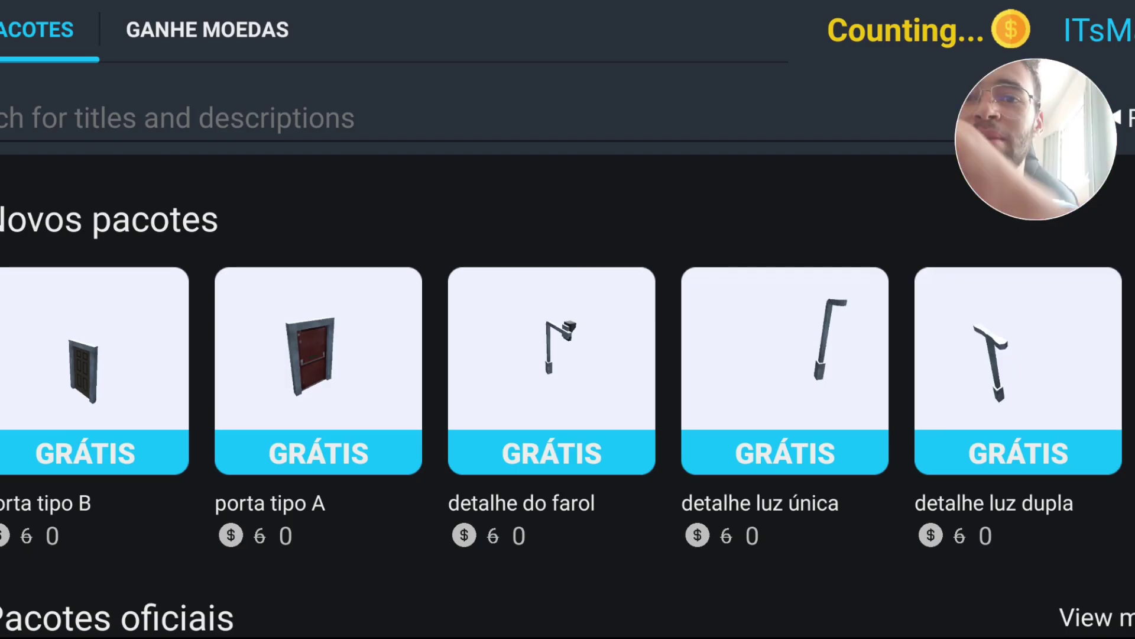
text(a)
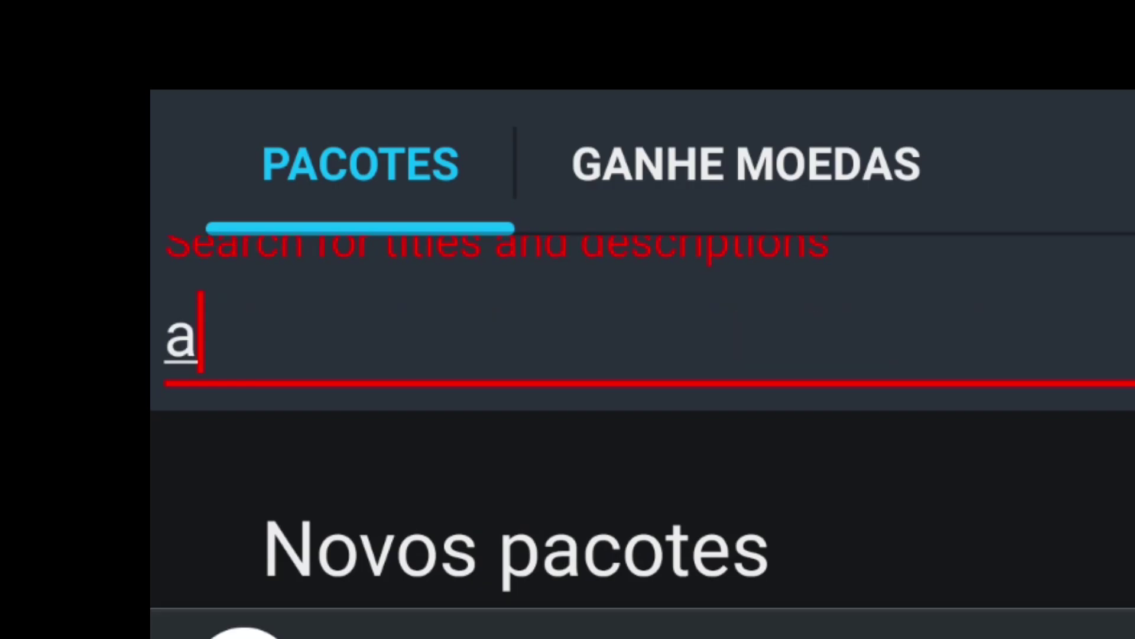
text(tpp)
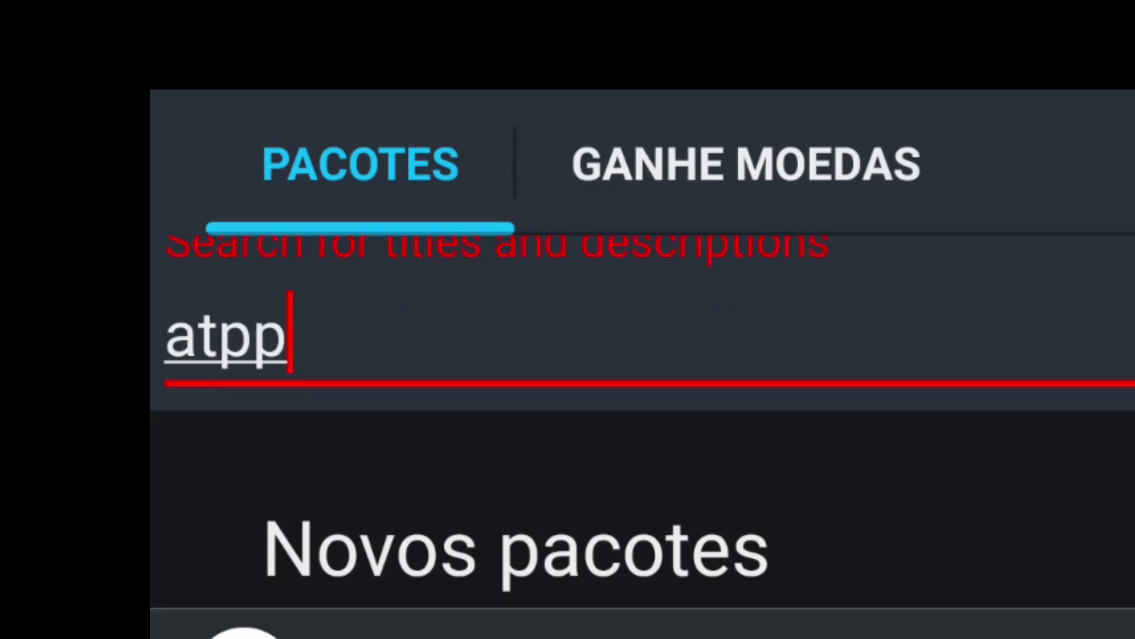
key(Return)
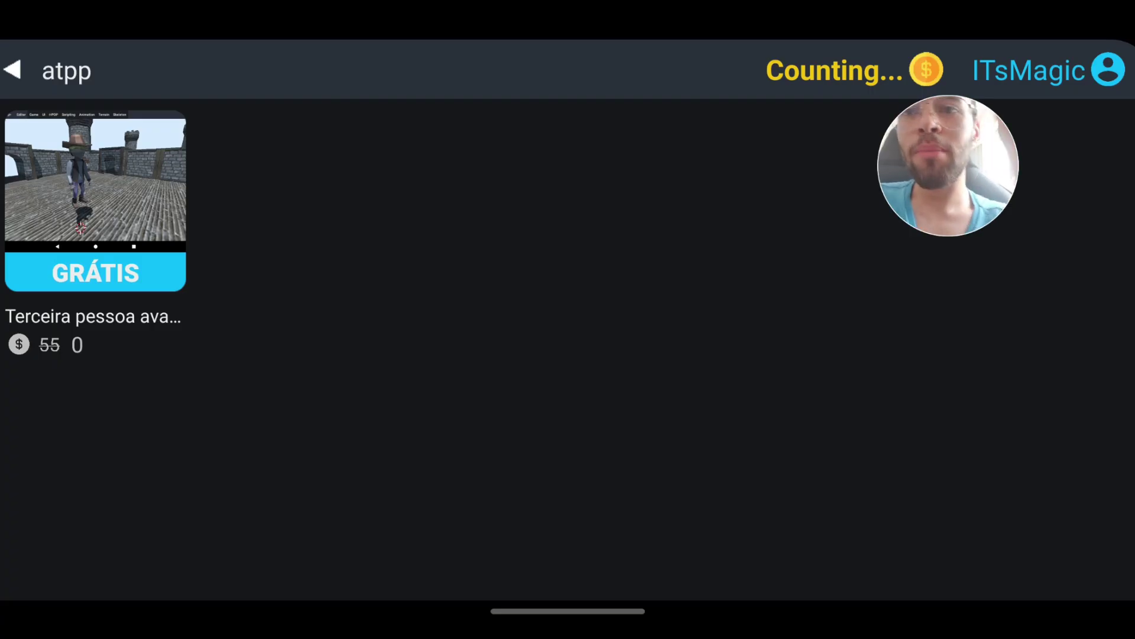
Step: Import the Terceira pessoa avançado package into the ilha project, then return to the project files
click(95, 201)
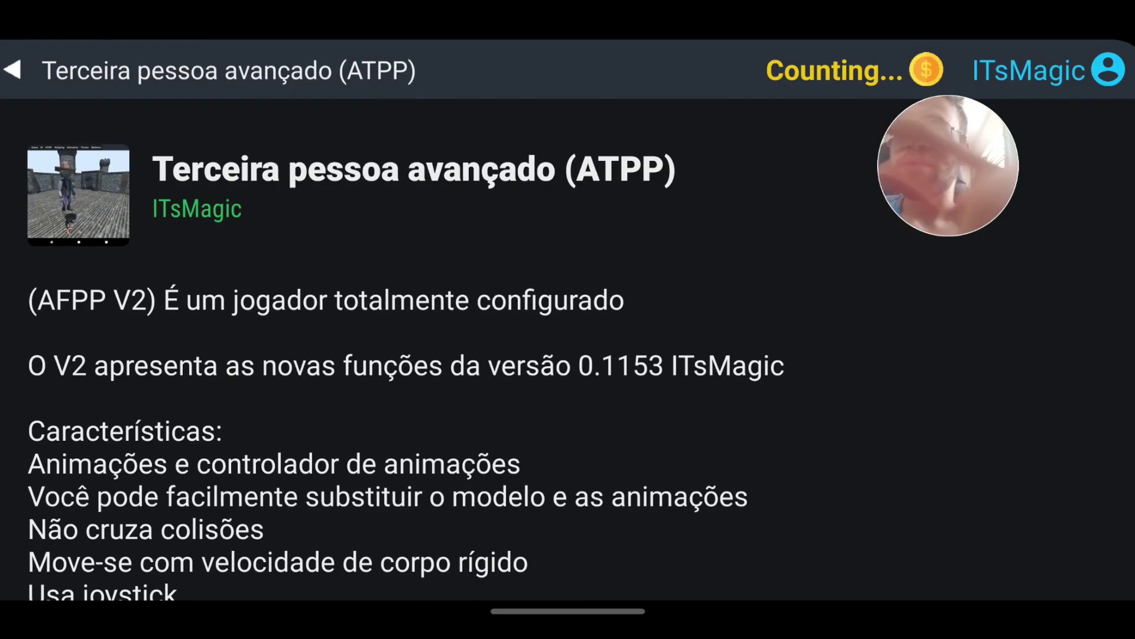
scroll(567, 355, down, 10)
click(839, 278)
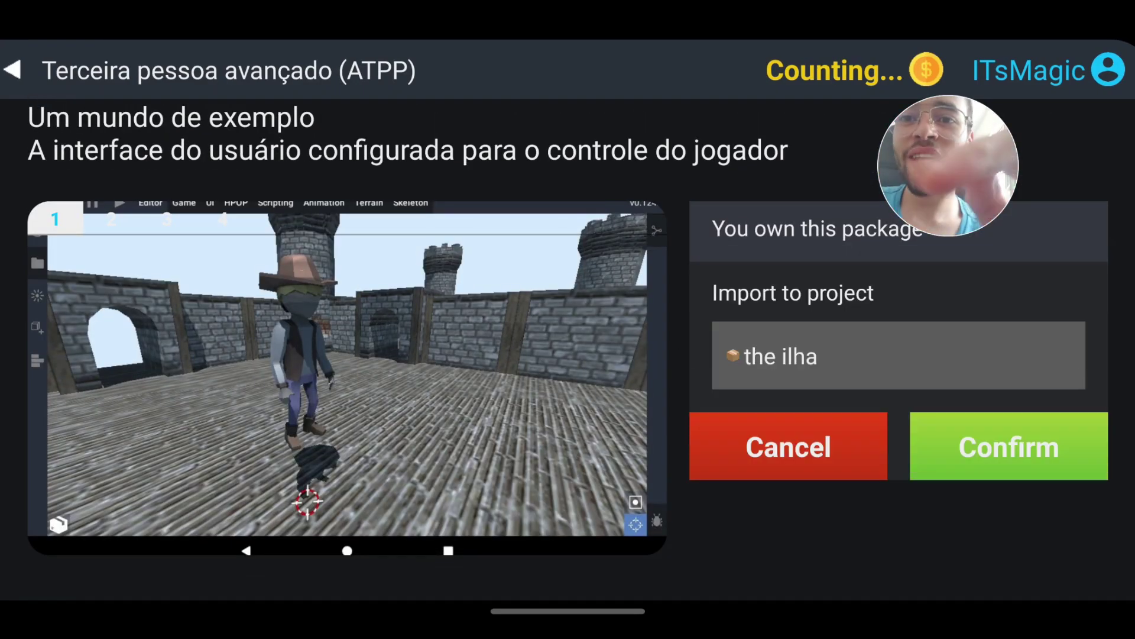
click(1008, 446)
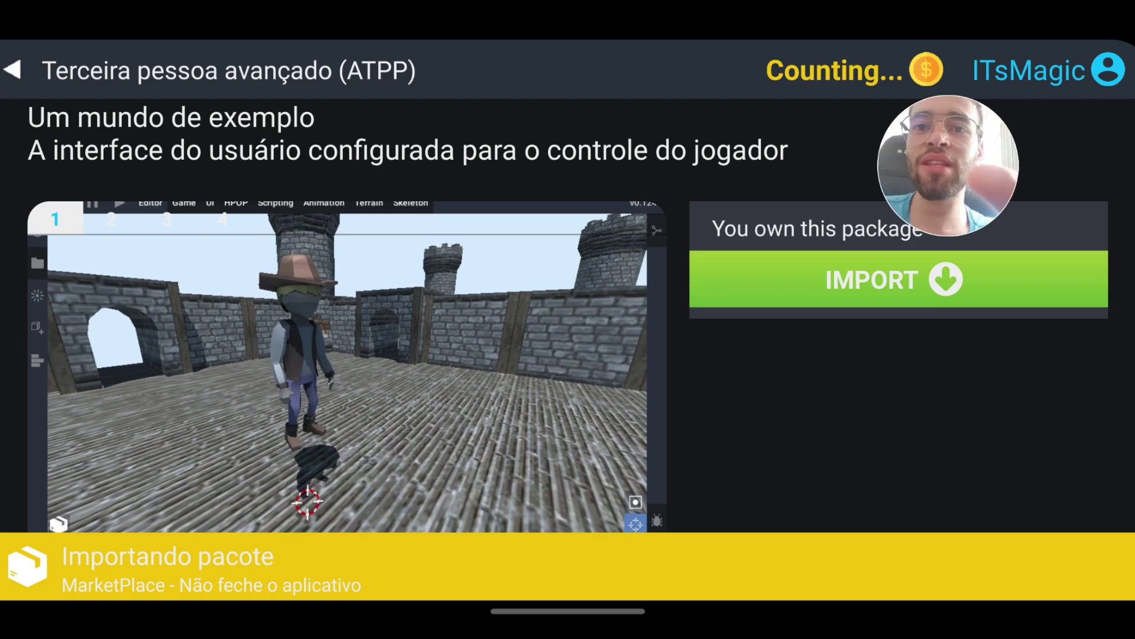
key(Escape)
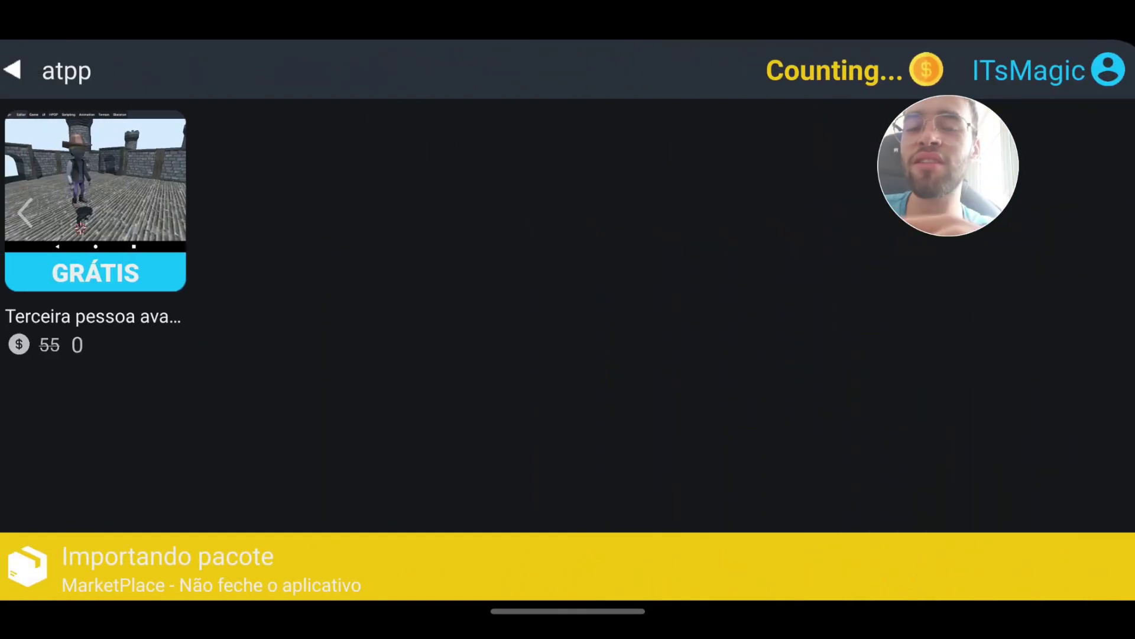
key(Escape)
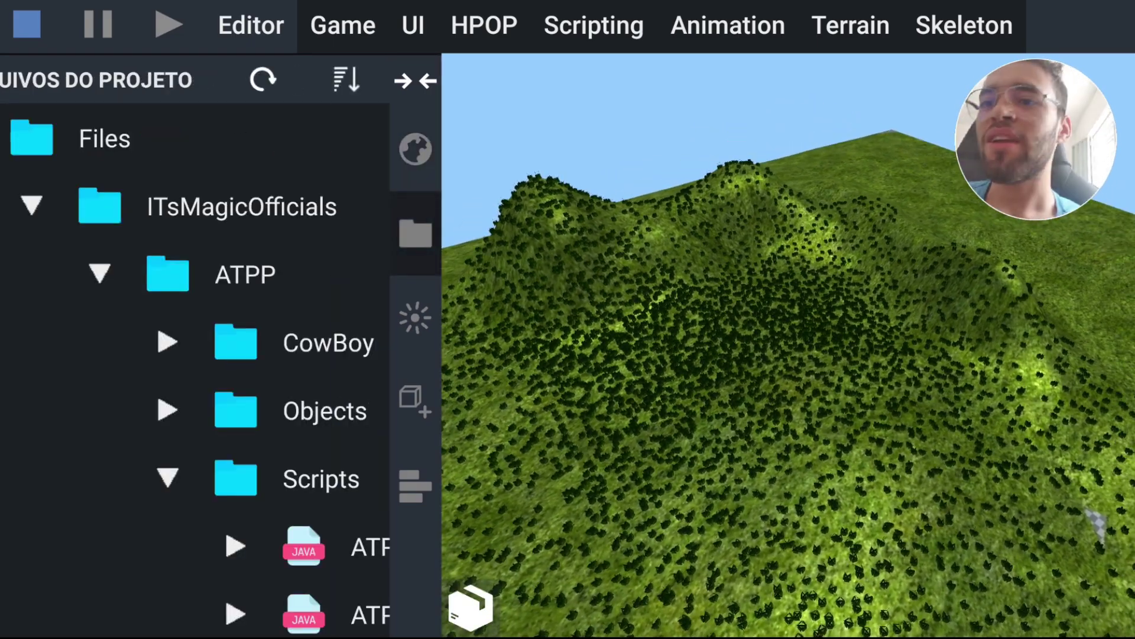
scroll(195, 367, down, 4)
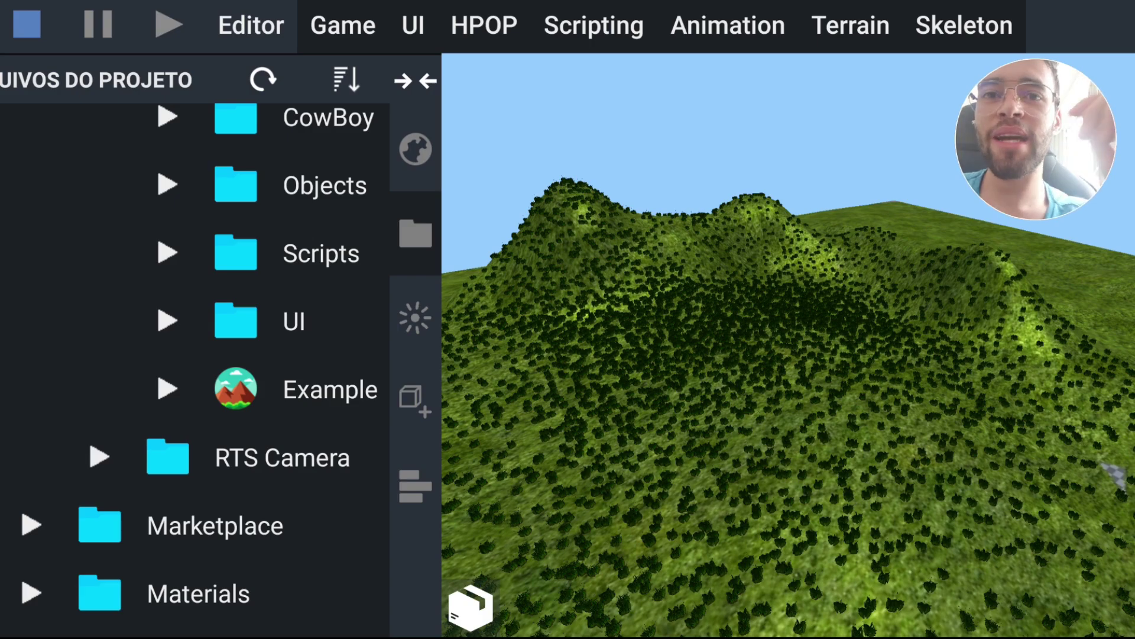
Step: Re-expand the ATPP folder and show the example world's object hierarchy
scroll(199, 370, up, 1)
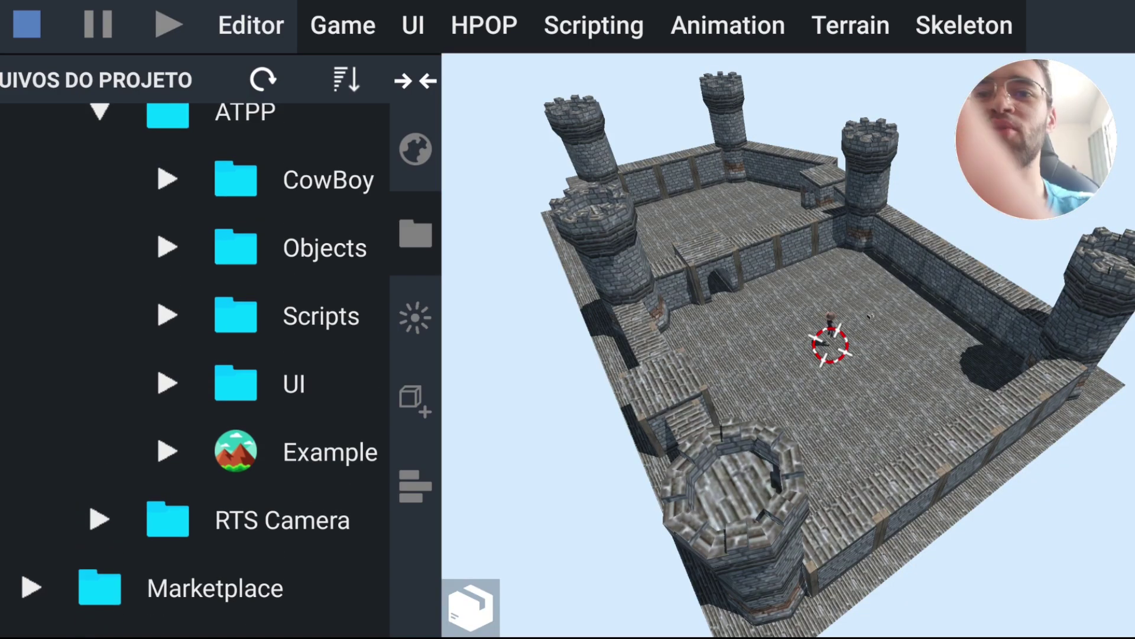
scroll(195, 367, up, 3)
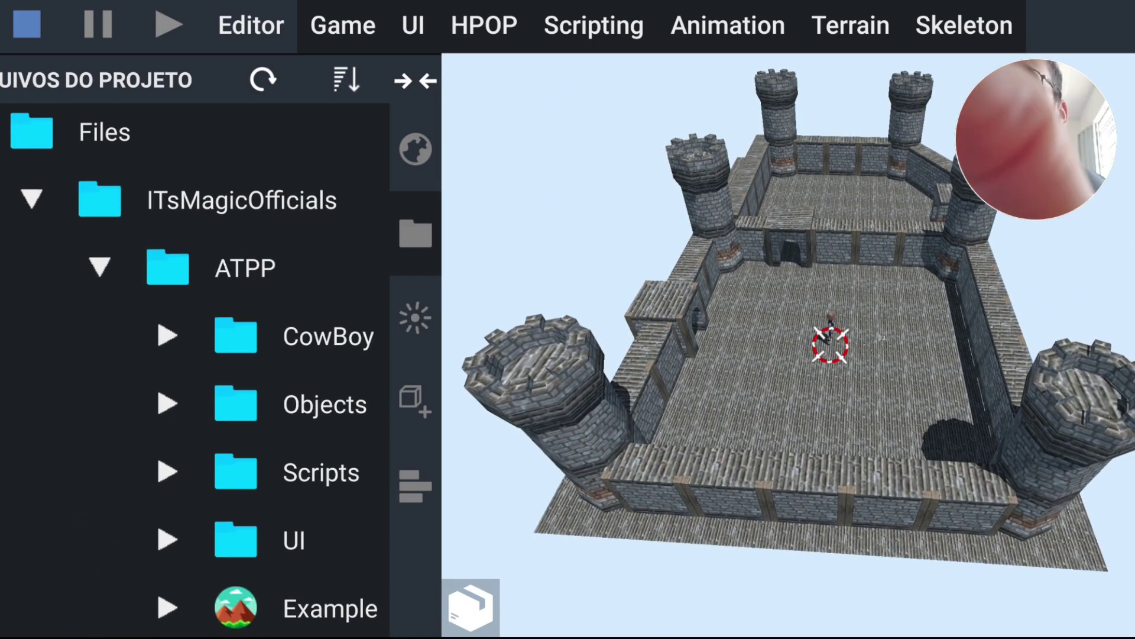
click(99, 268)
click(99, 267)
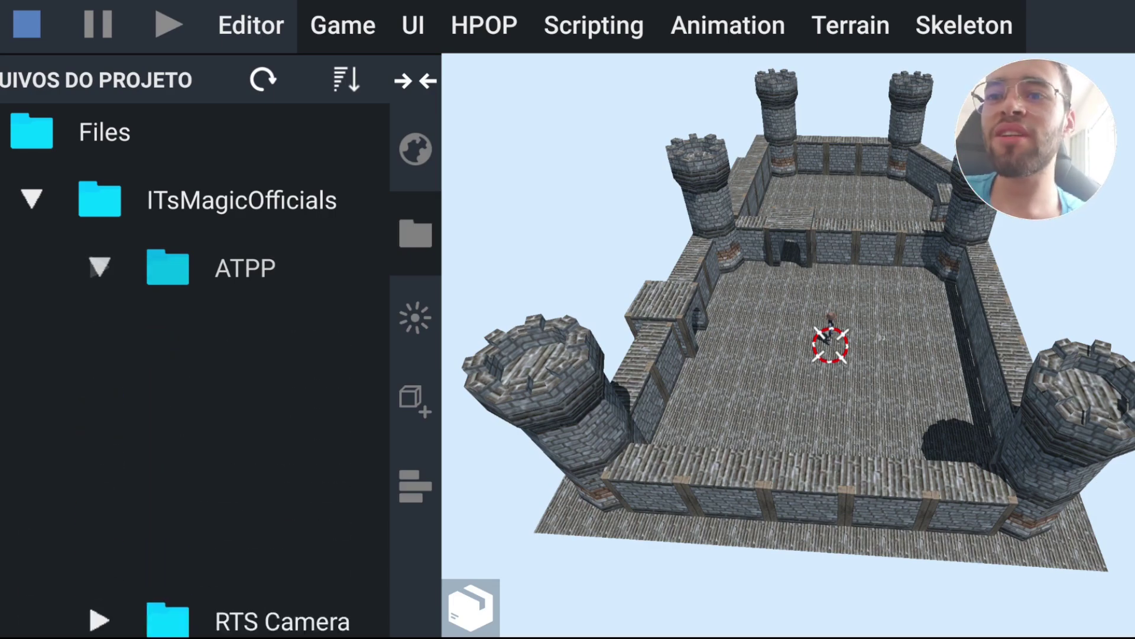
click(416, 149)
click(358, 234)
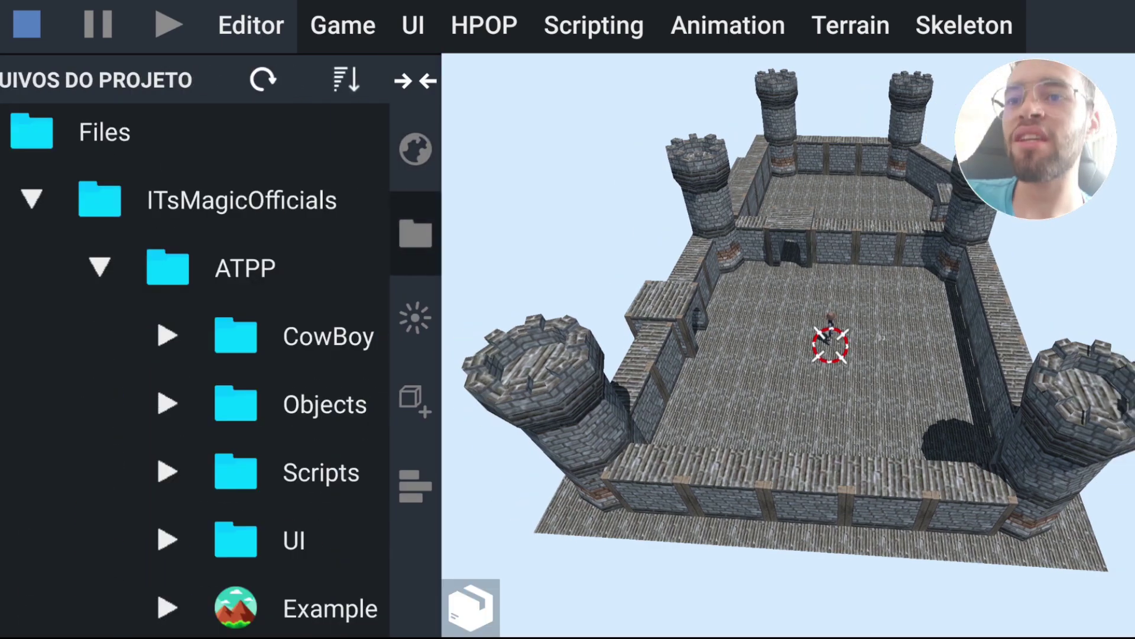
click(99, 267)
click(99, 267)
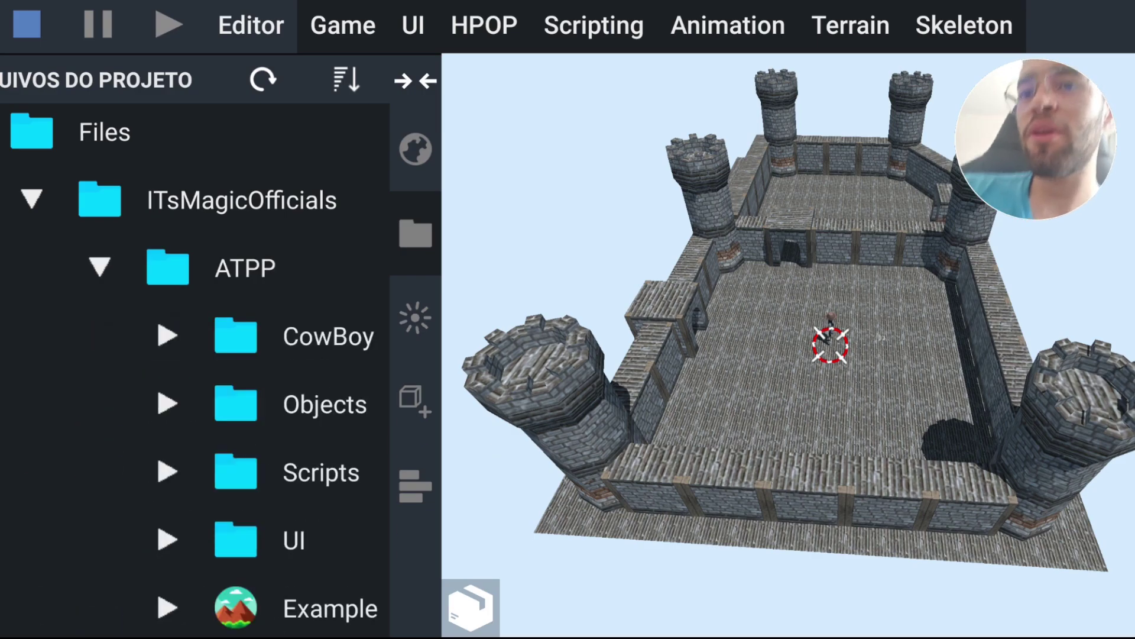
click(415, 149)
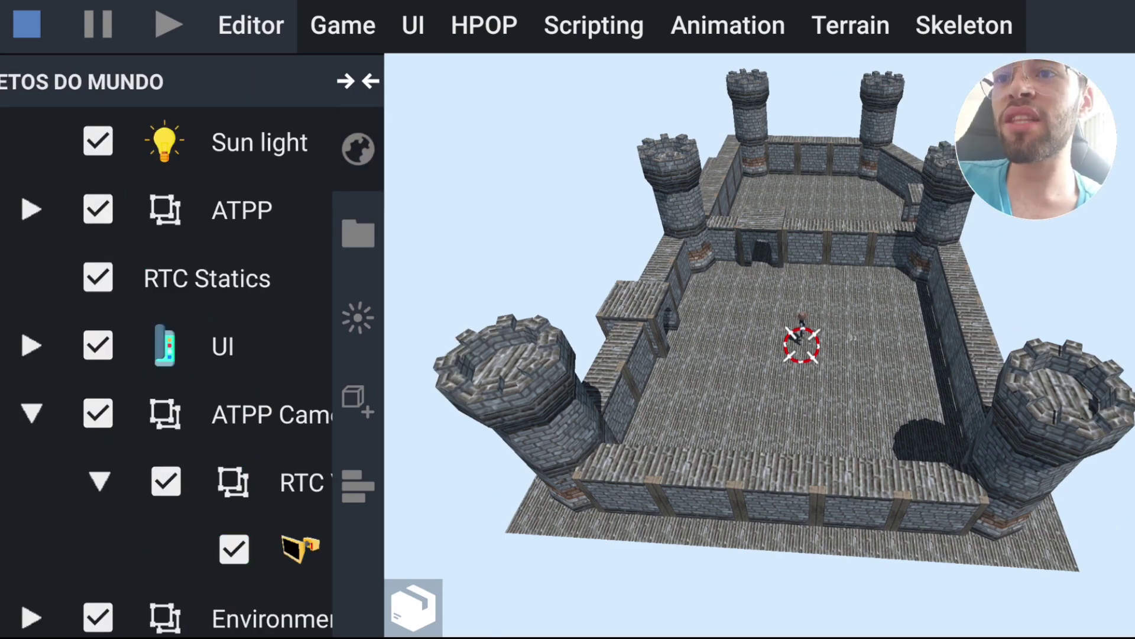
Step: Export the example world's objects to the current ATPP folder and browse the exported files
right_click(204, 242)
key(Escape)
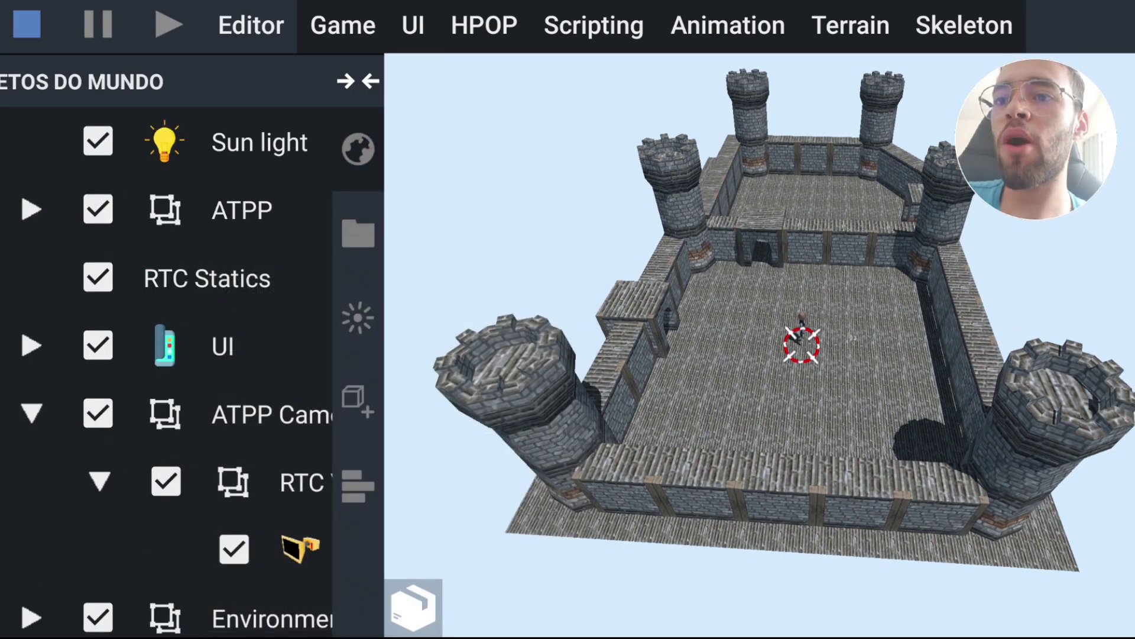
right_click(204, 242)
key(Escape)
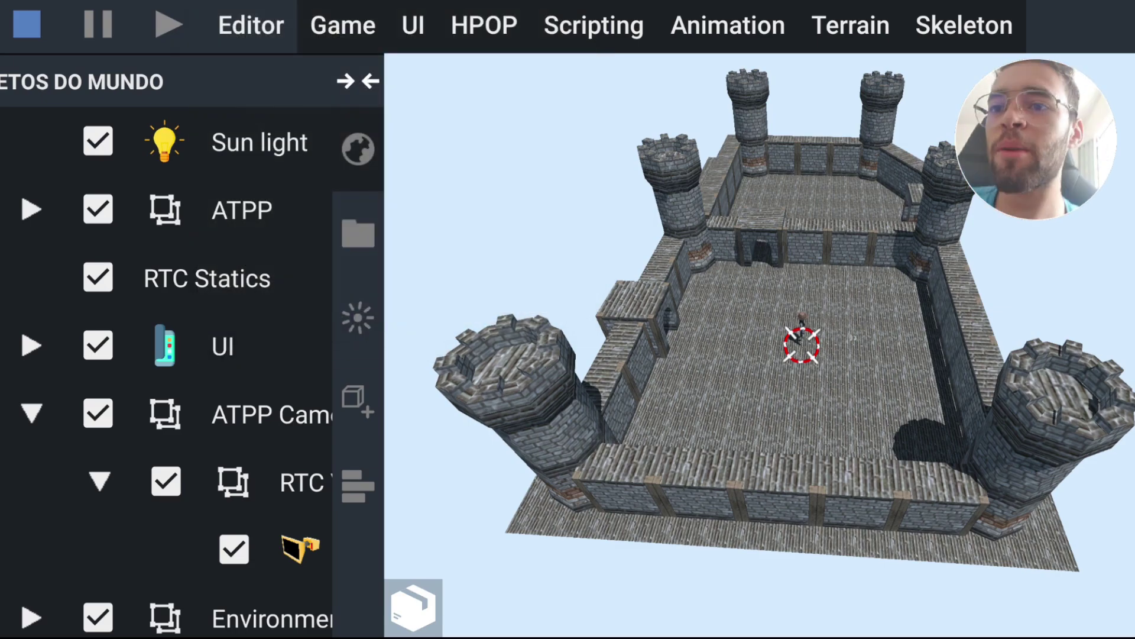
right_click(204, 243)
click(398, 190)
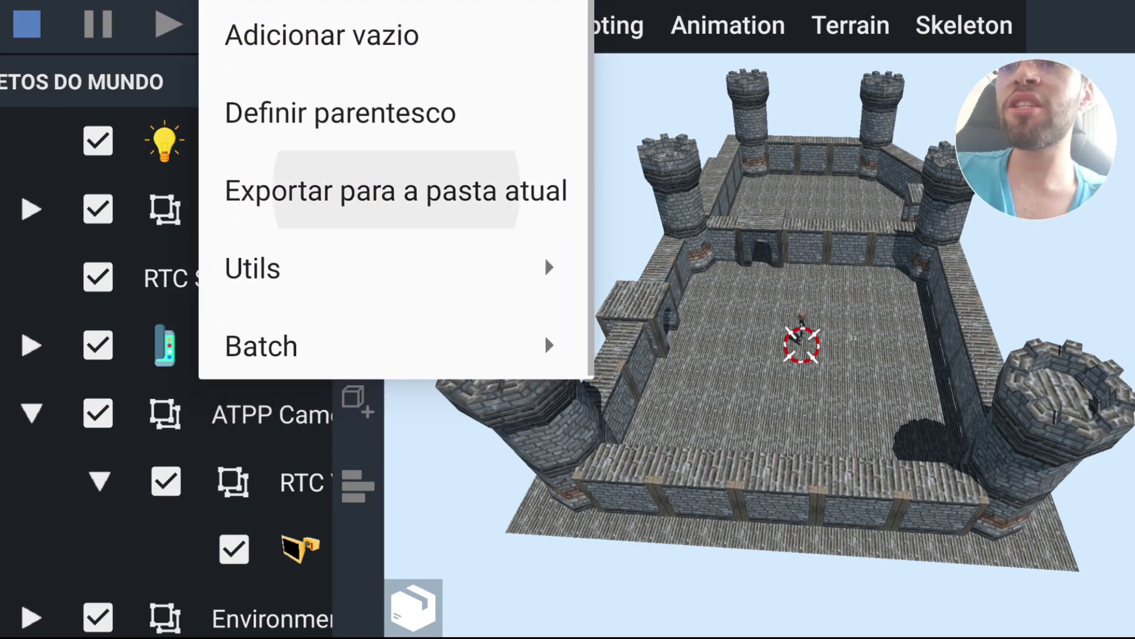
click(358, 233)
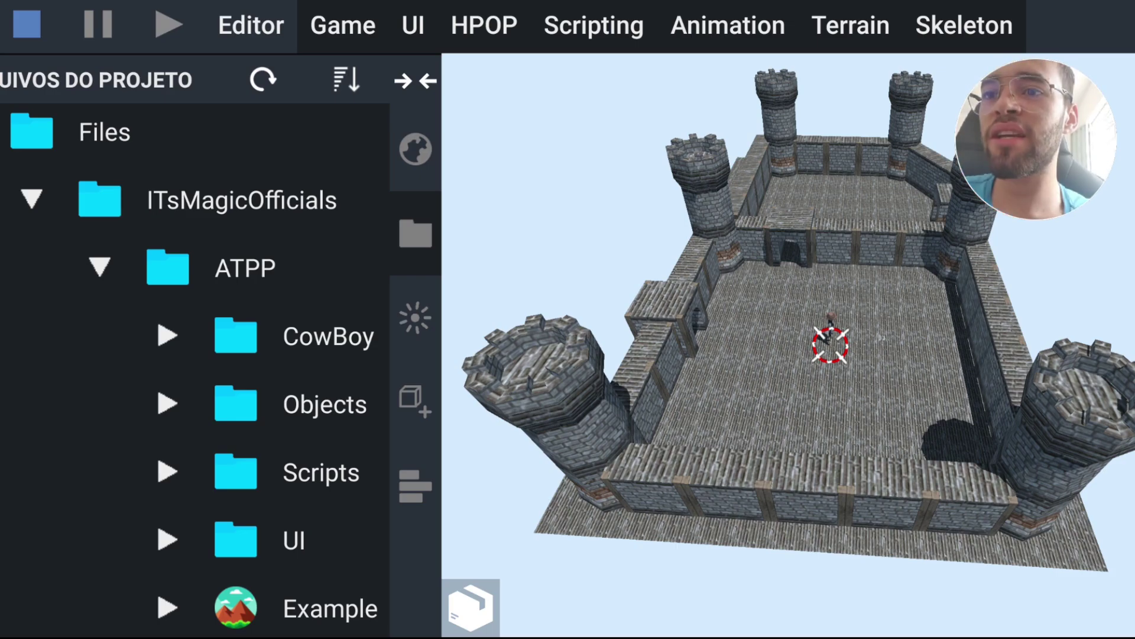
scroll(195, 366, down, 5)
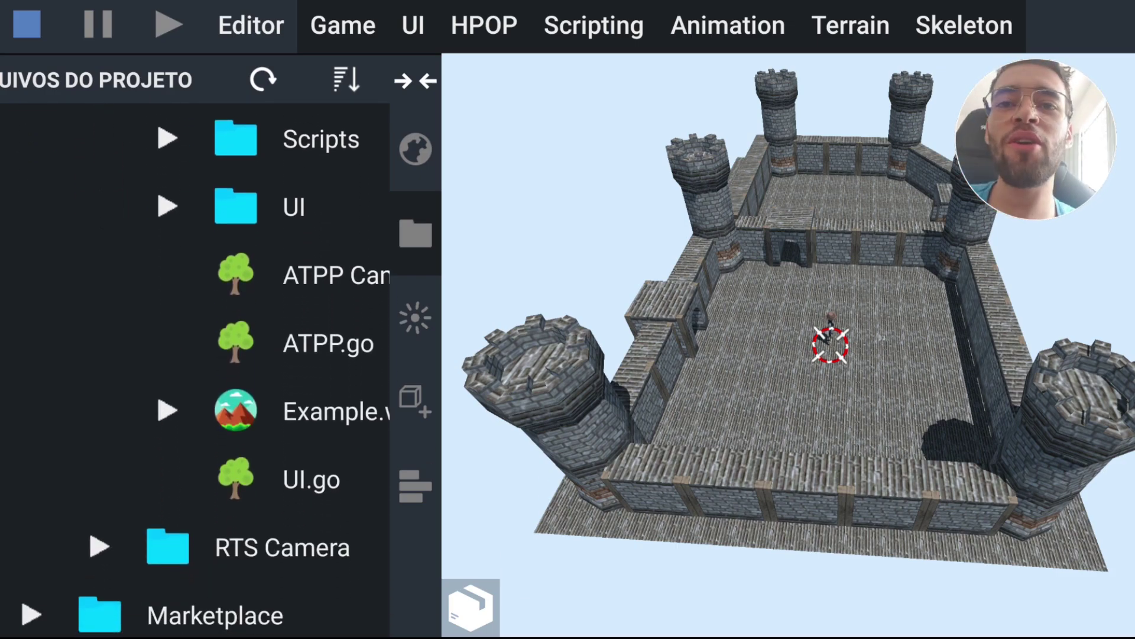
scroll(195, 366, down, 3)
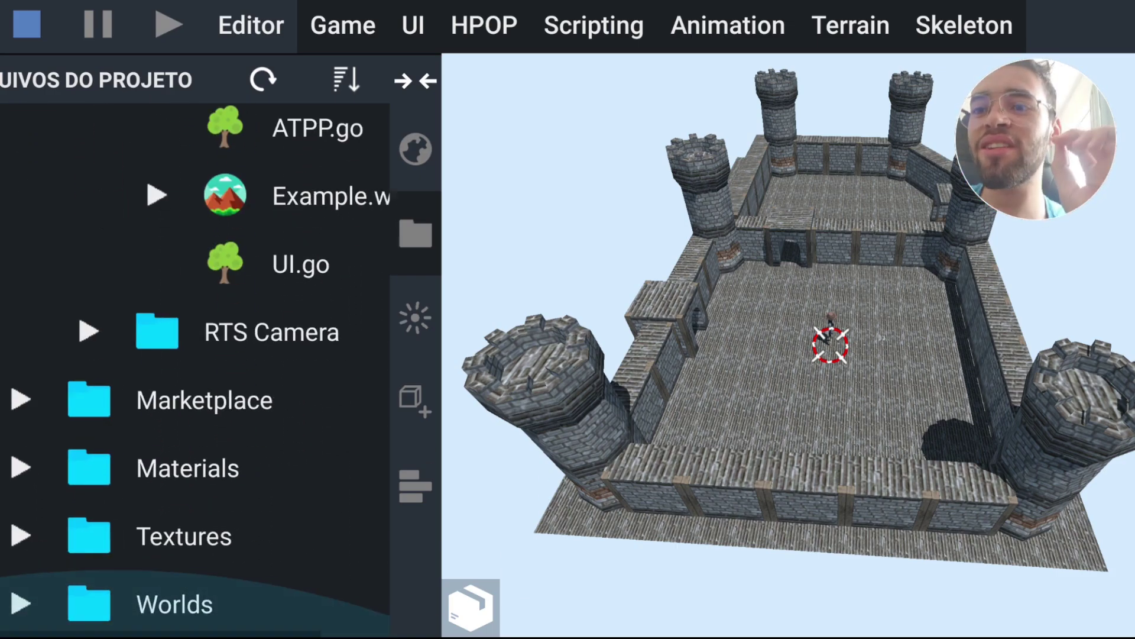
scroll(195, 367, right, 1)
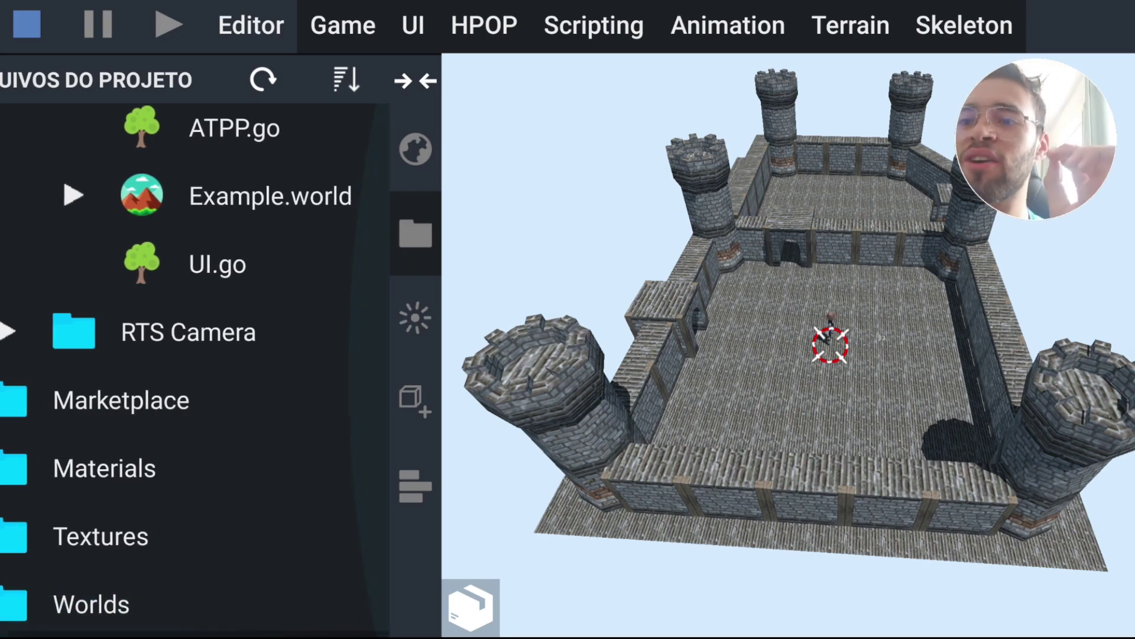
scroll(195, 367, down, 1)
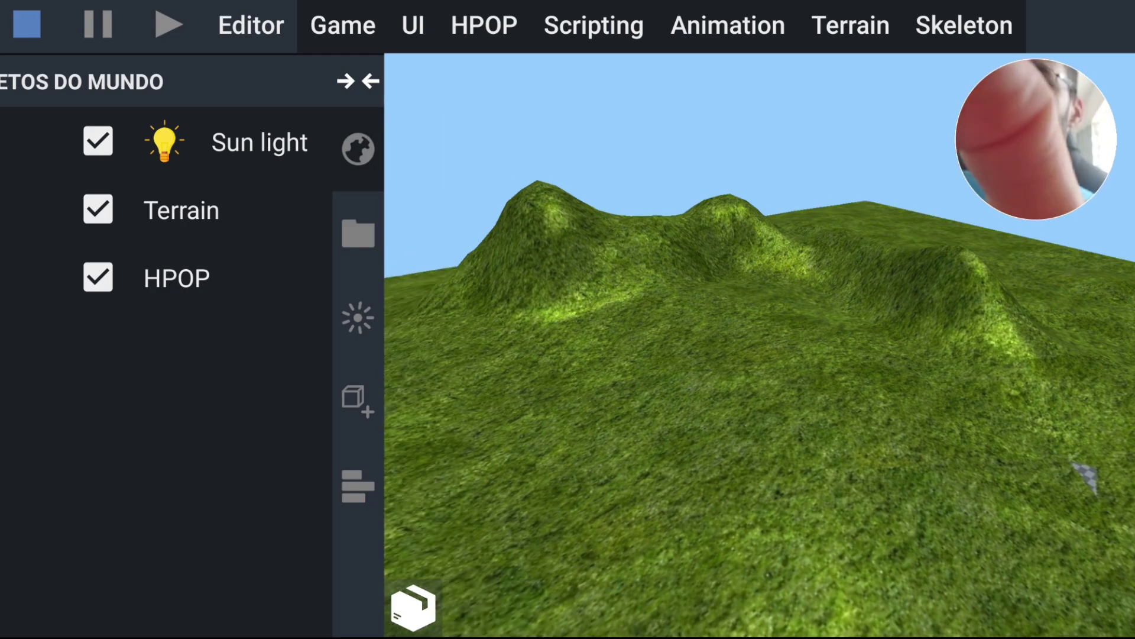
Step: Copy the ATPP prefabs, including ATPP.go and UI.go, into the forested terrain world
click(358, 81)
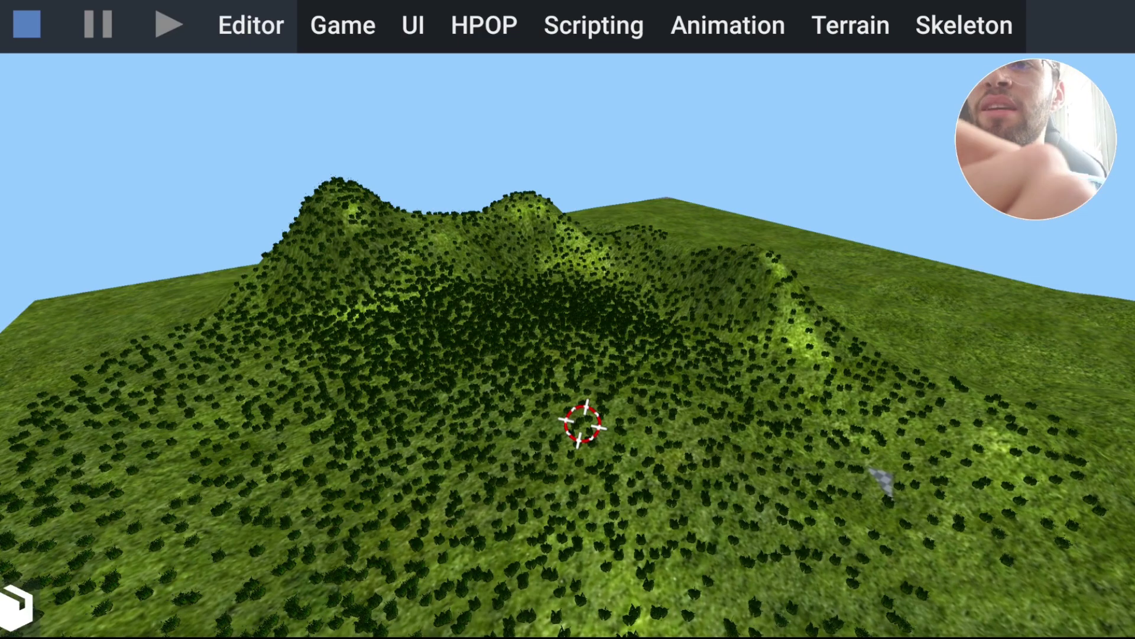
mouse_move(583, 423)
middle_down()
mouse_move(671, 330)
mouse_move(751, 375)
mouse_move(578, 419)
middle_up()
key(Escape)
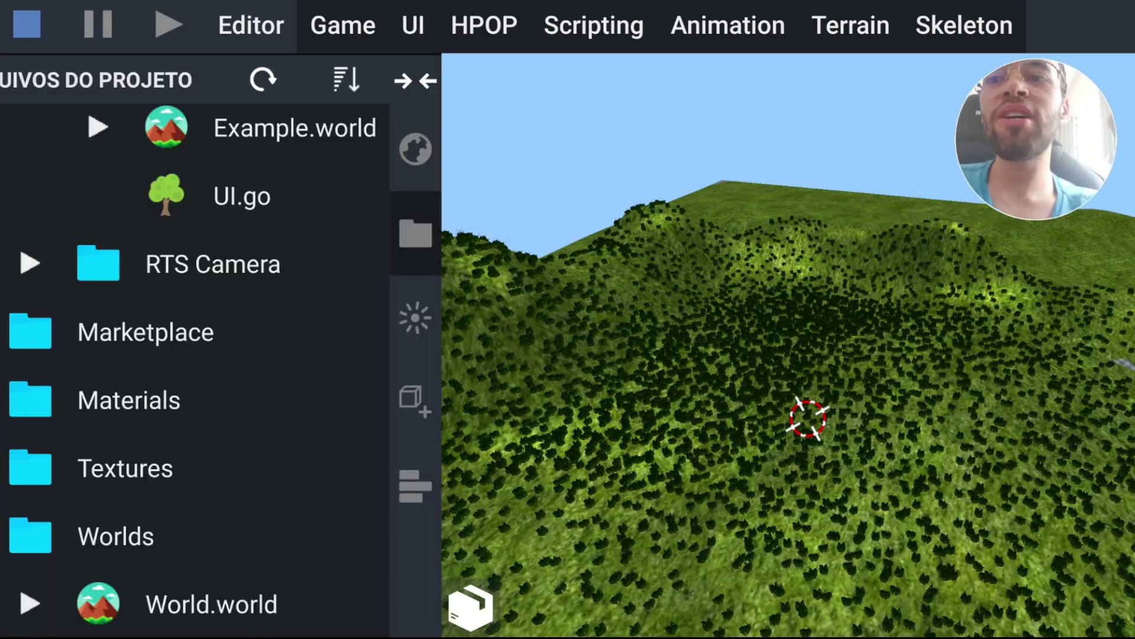
scroll(195, 367, up, 3)
scroll(195, 367, up, 1)
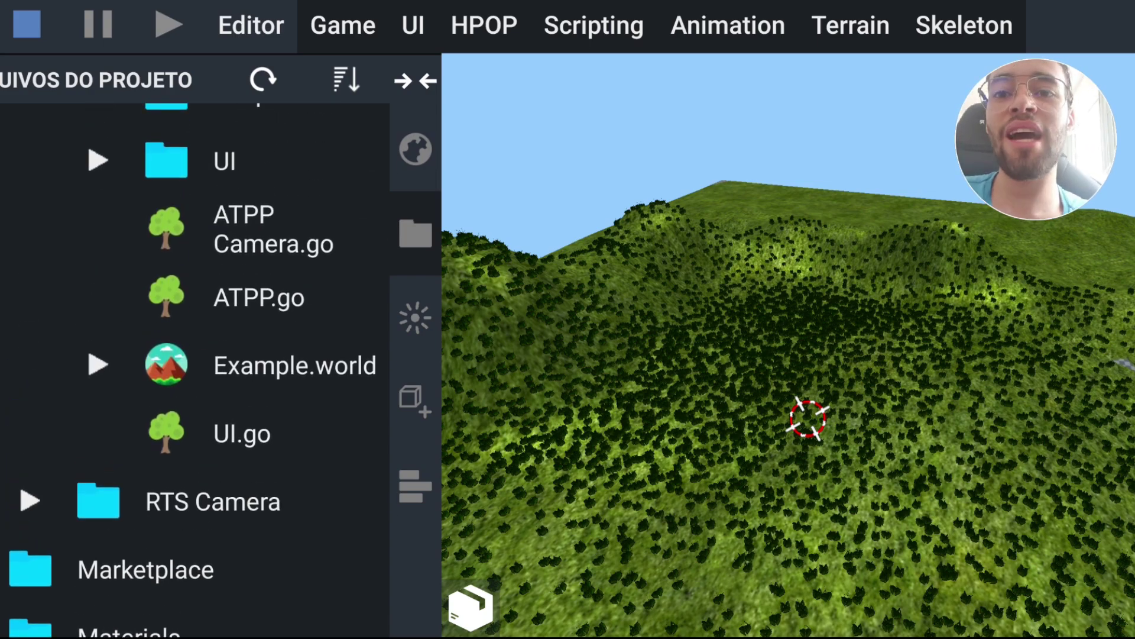
right_click(258, 298)
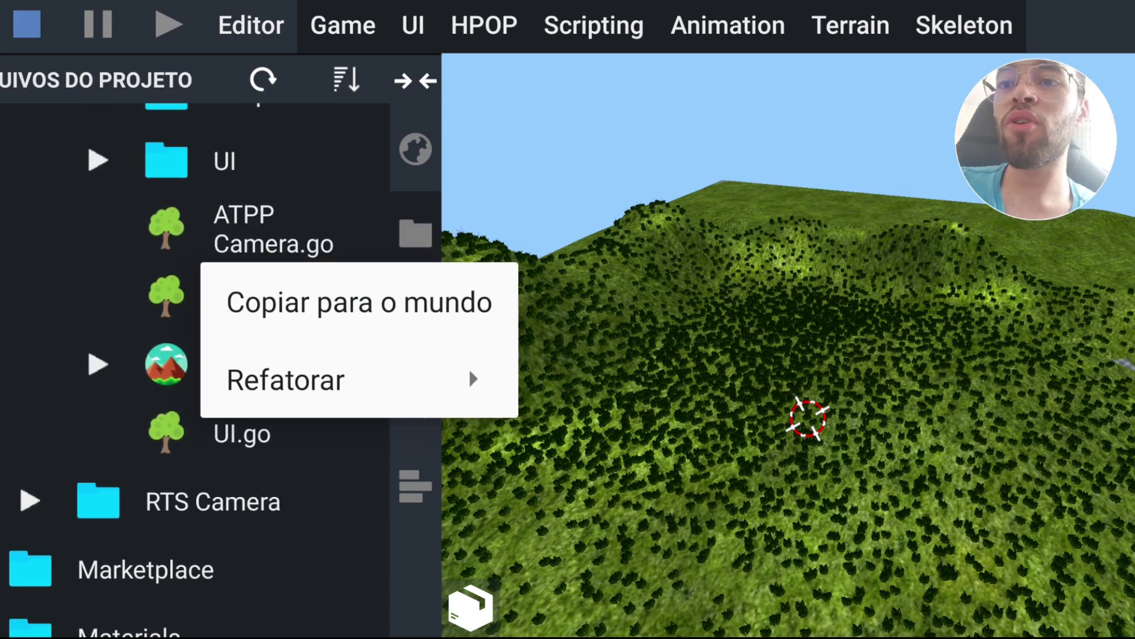
key(Escape)
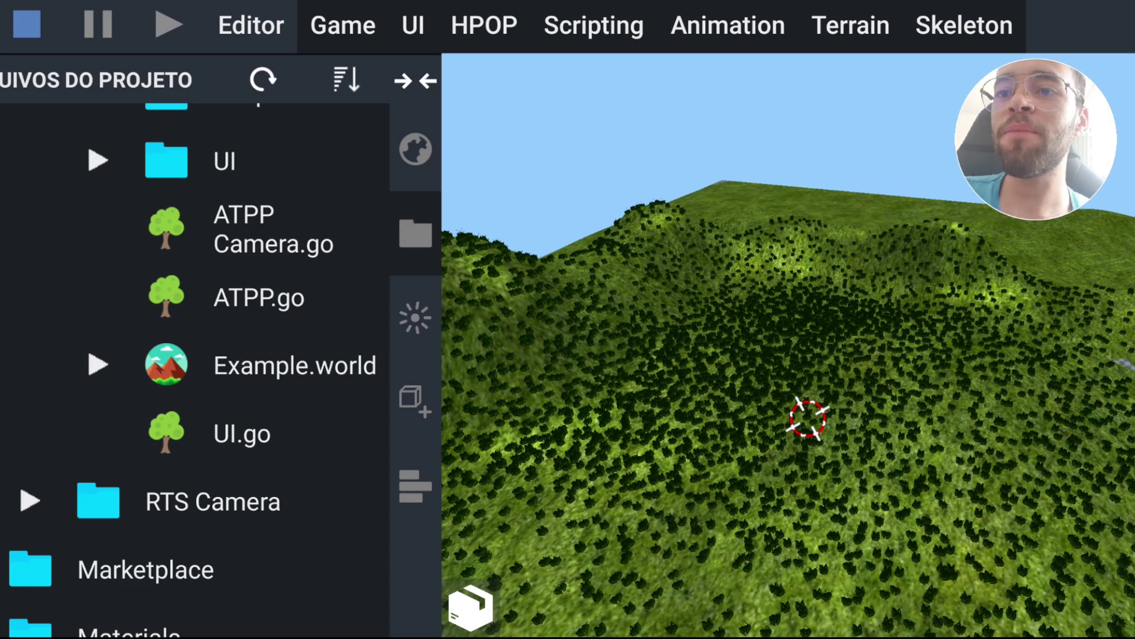
right_click(294, 365)
key(Escape)
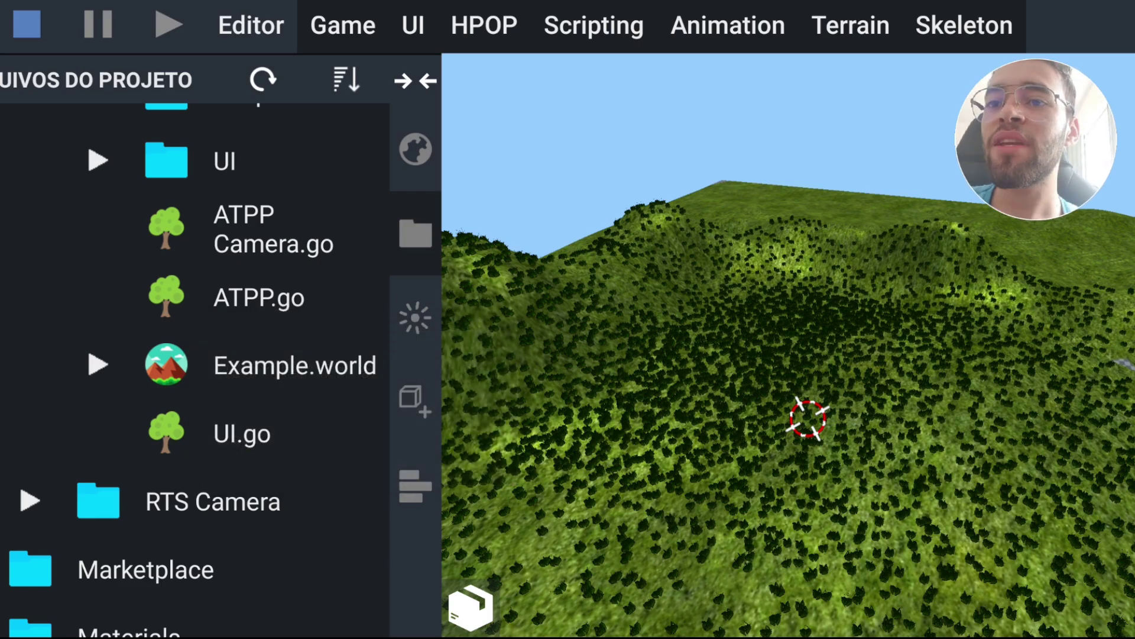
right_click(242, 437)
click(355, 506)
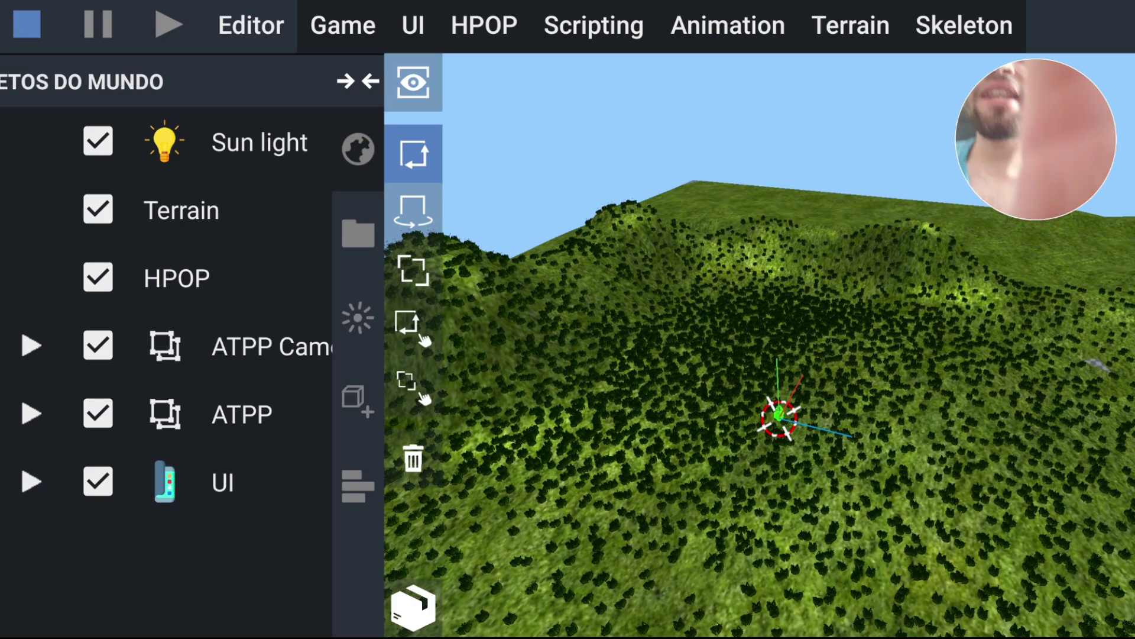
Step: Frame the view on the ATPP character and start the game in play mode
click(242, 414)
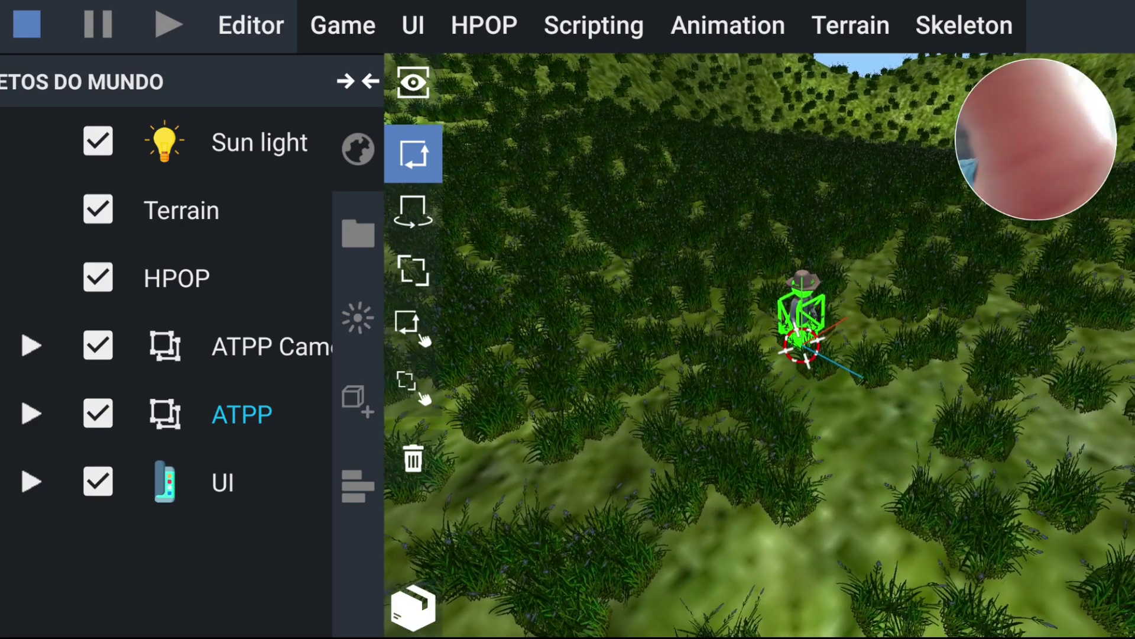
click(242, 414)
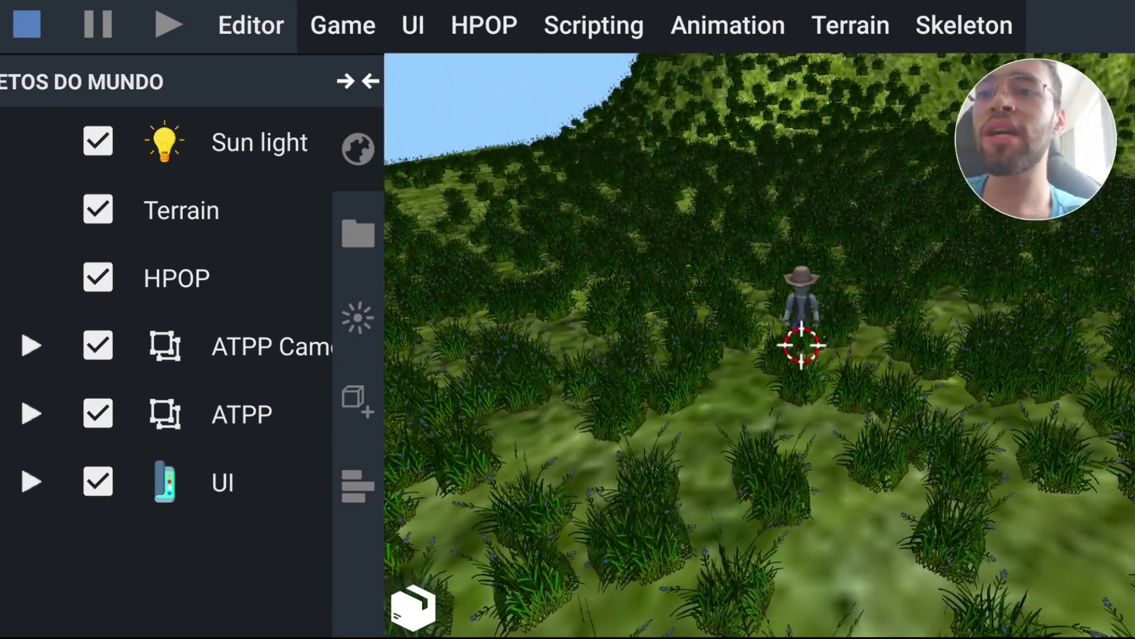
click(358, 81)
click(168, 25)
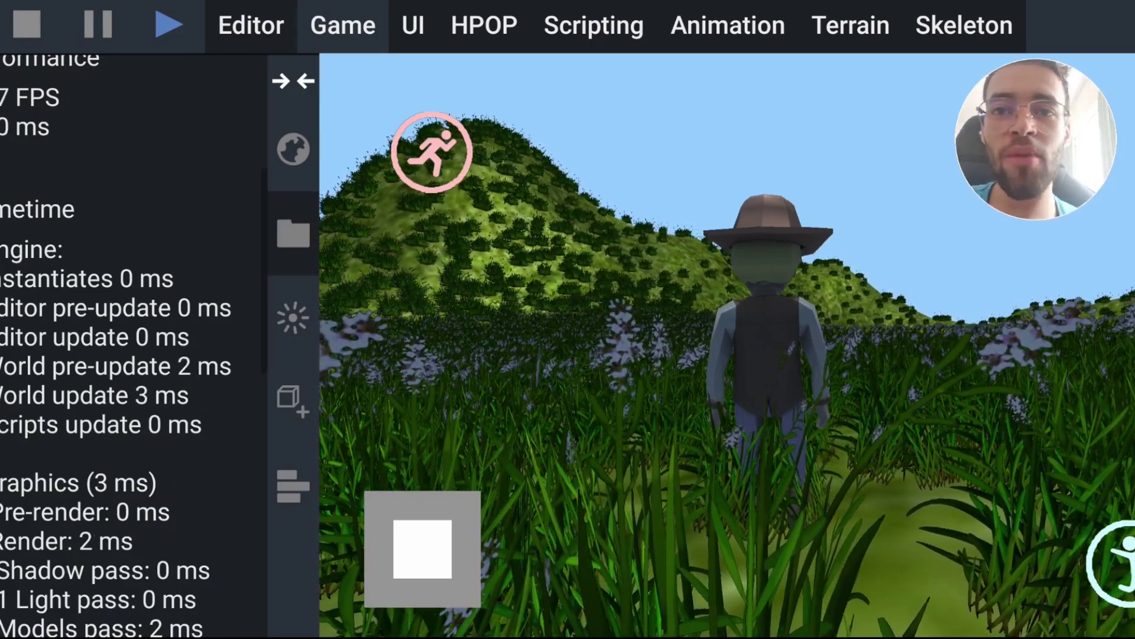
Step: Hide the performance stats panel in the running game
scroll(118, 343, down, 5)
scroll(119, 343, down, 1)
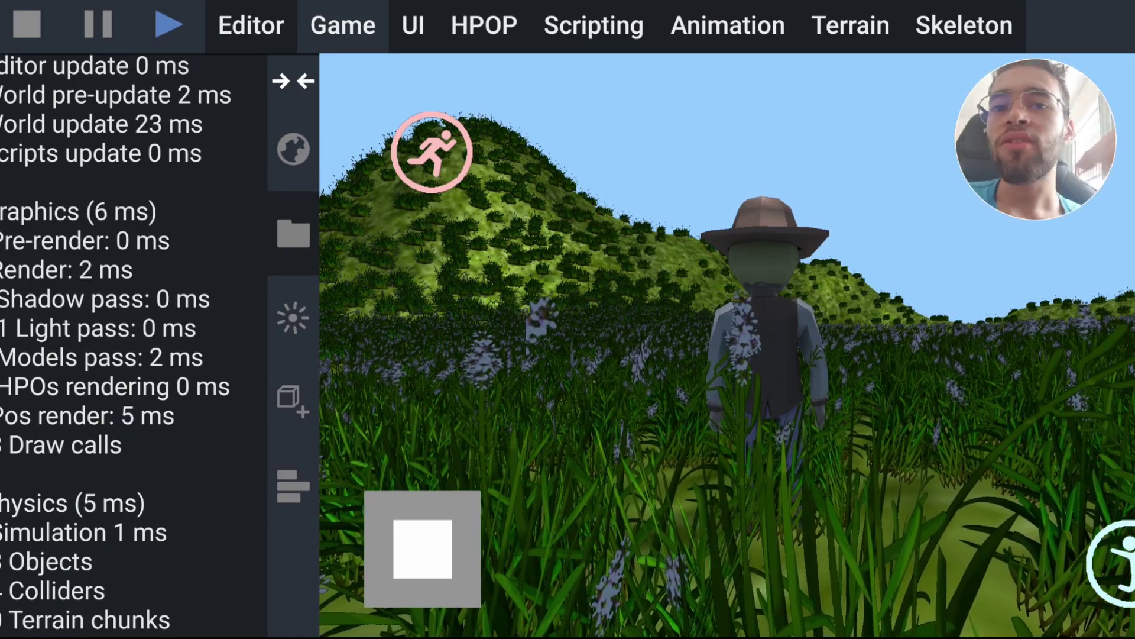
click(293, 80)
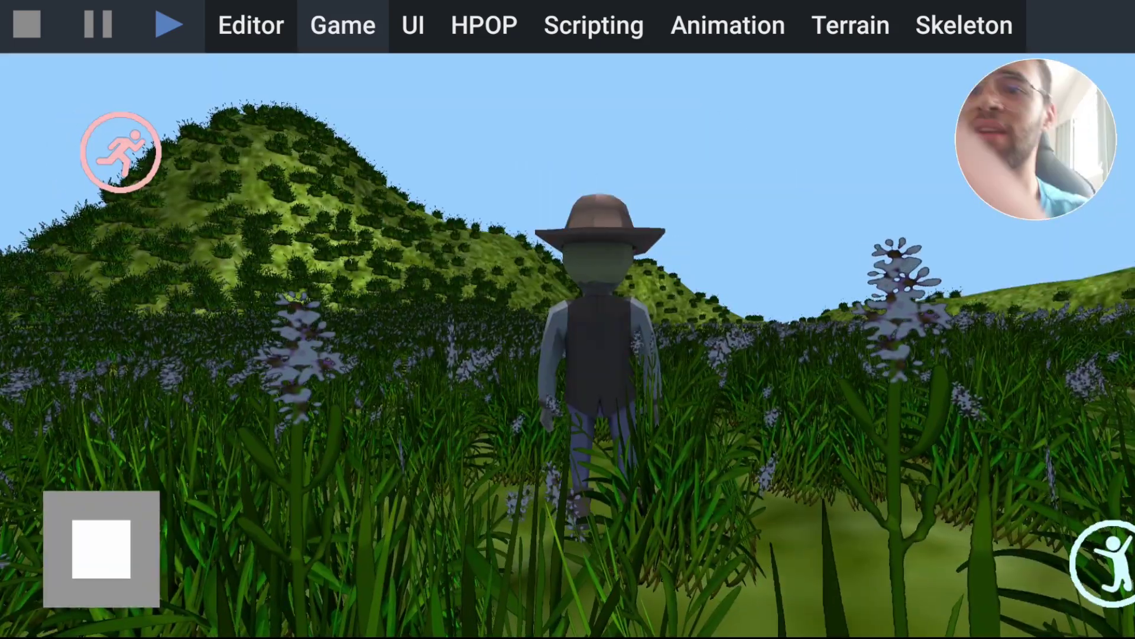
Step: Run the cowboy through the flowering grass, up the hill and along the ridge with the joystick
drag(101, 549, 111, 521)
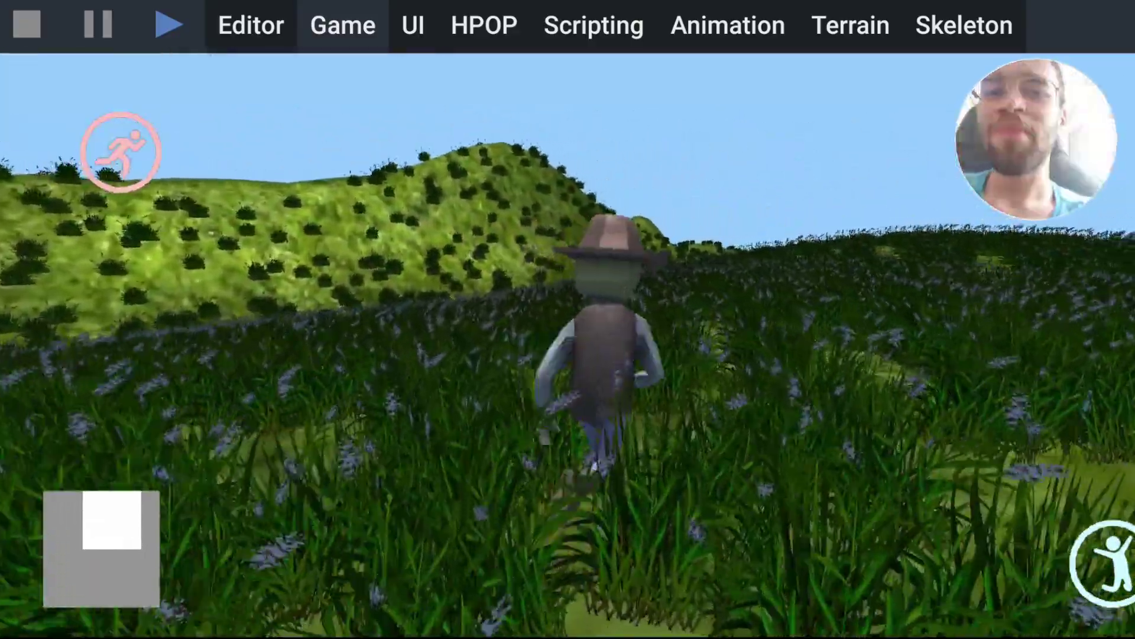
drag(112, 520, 109, 519)
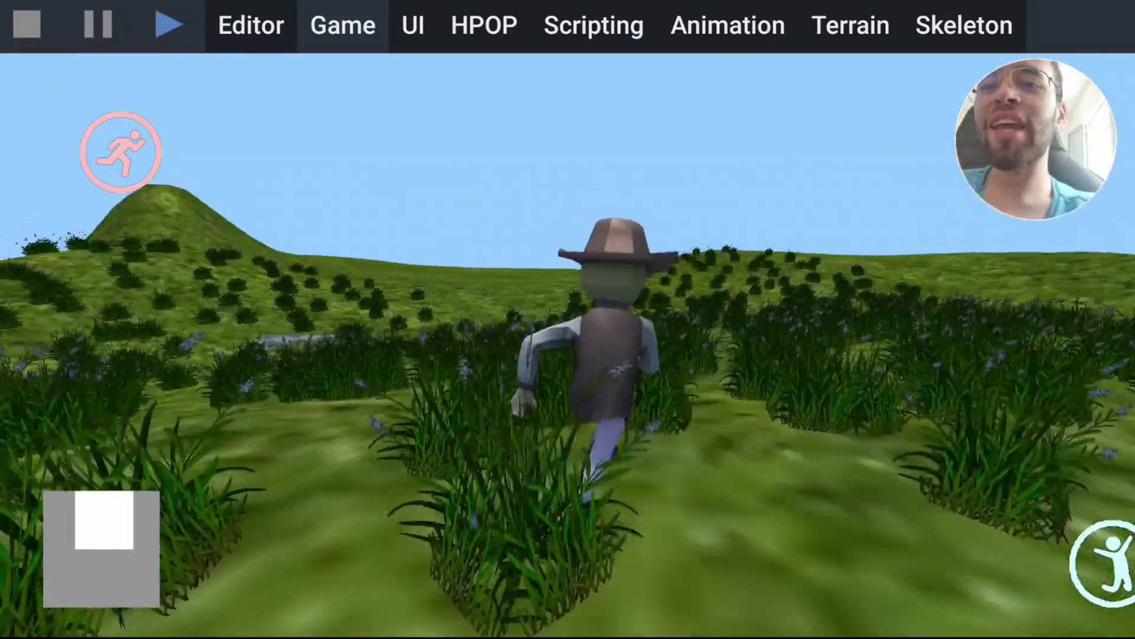
drag(104, 520, 104, 520)
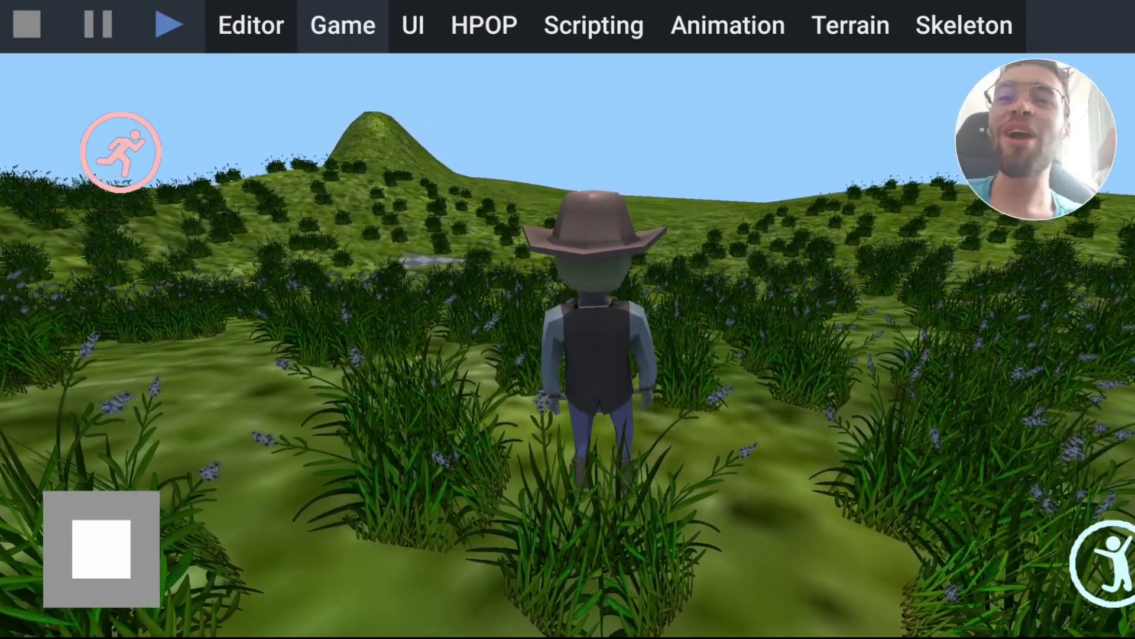
drag(101, 549, 107, 521)
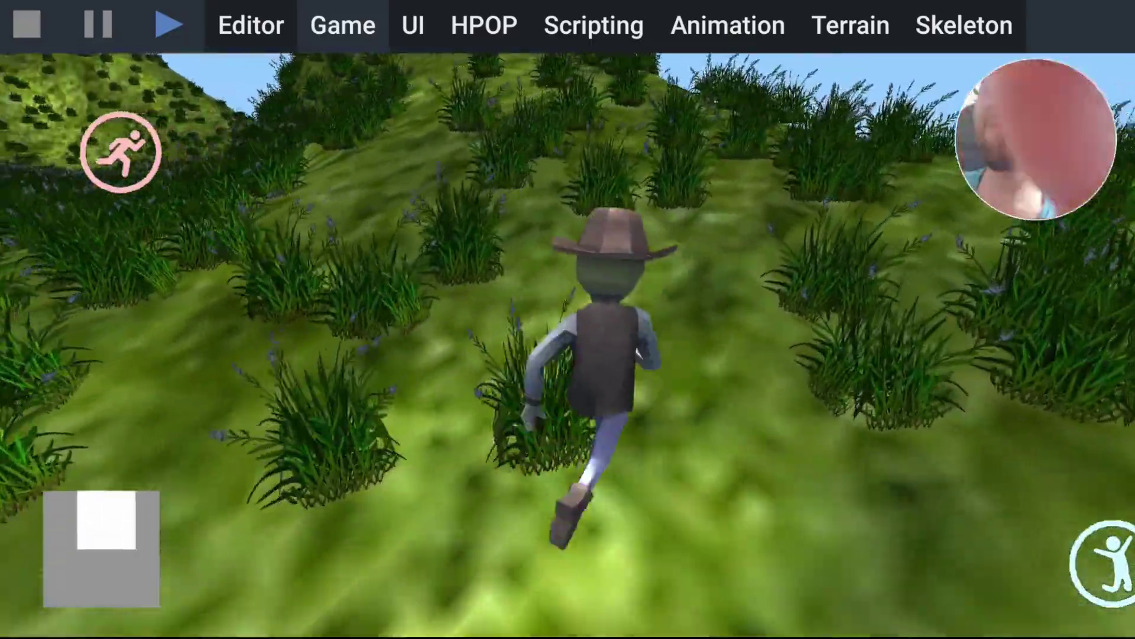
drag(107, 520, 107, 521)
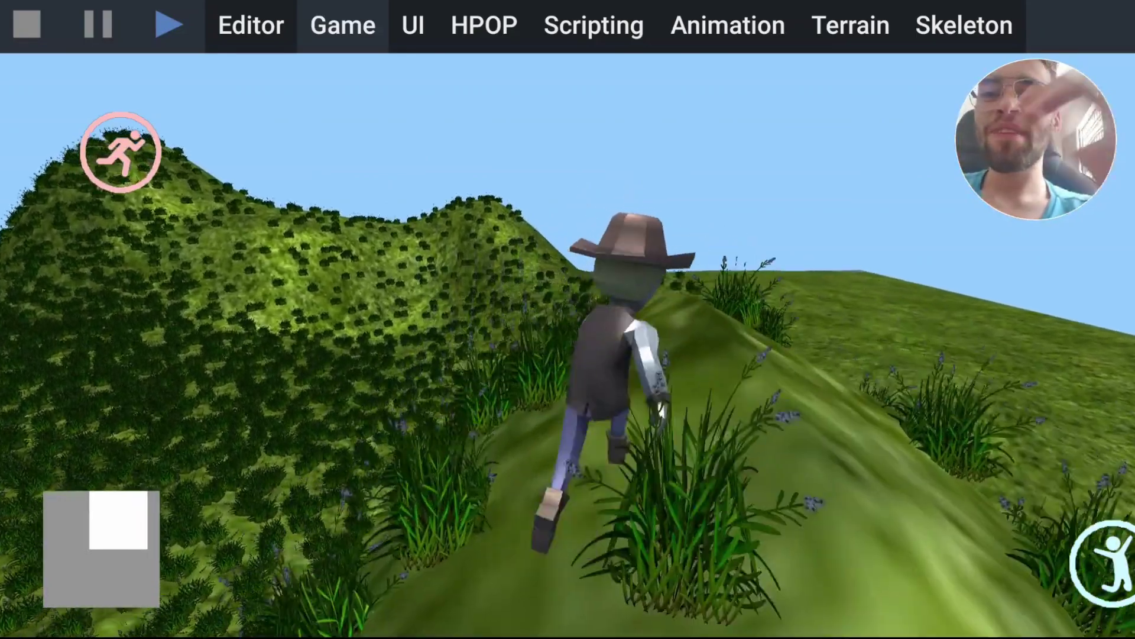
drag(107, 521, 125, 520)
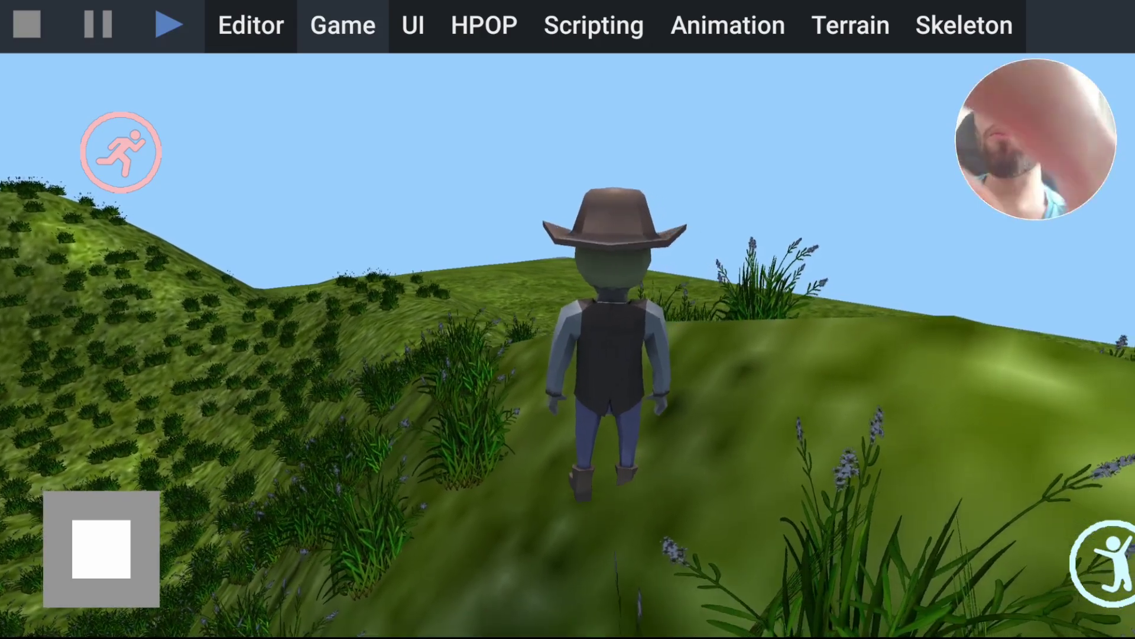
drag(101, 549, 112, 539)
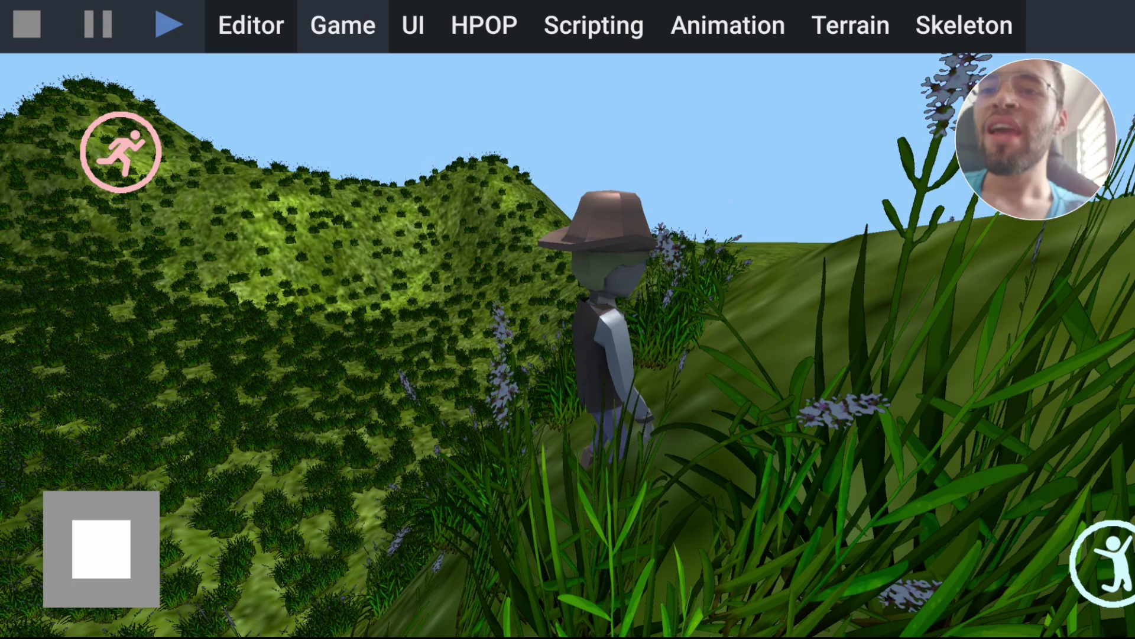
Step: Stop the game and drop the free palm tree from the asset bar onto the hillside
click(26, 24)
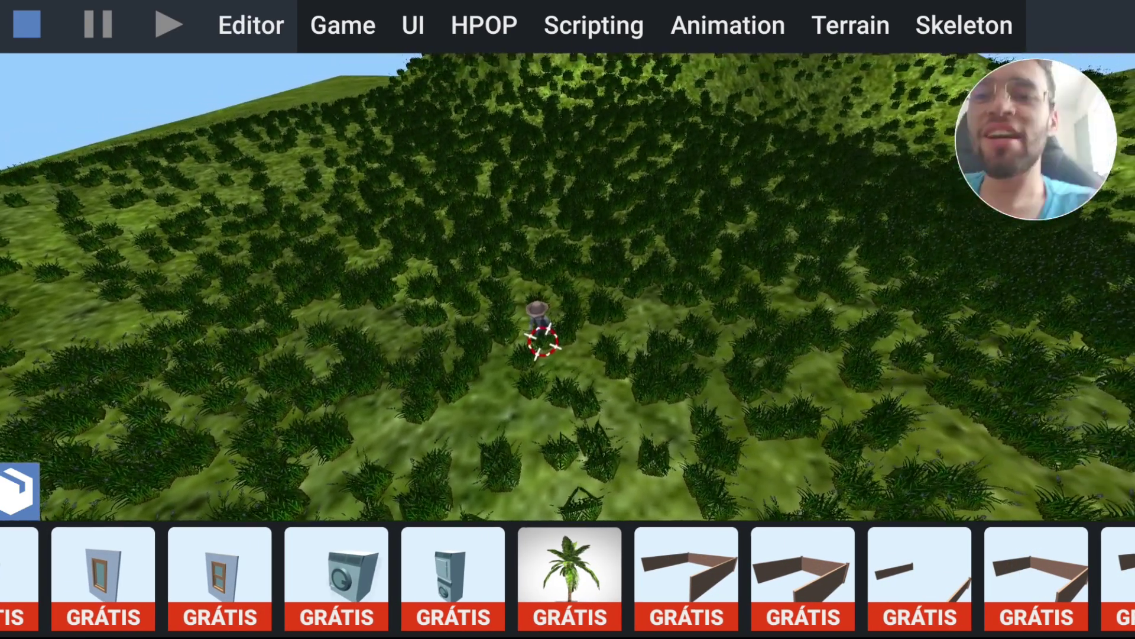
drag(570, 576, 655, 380)
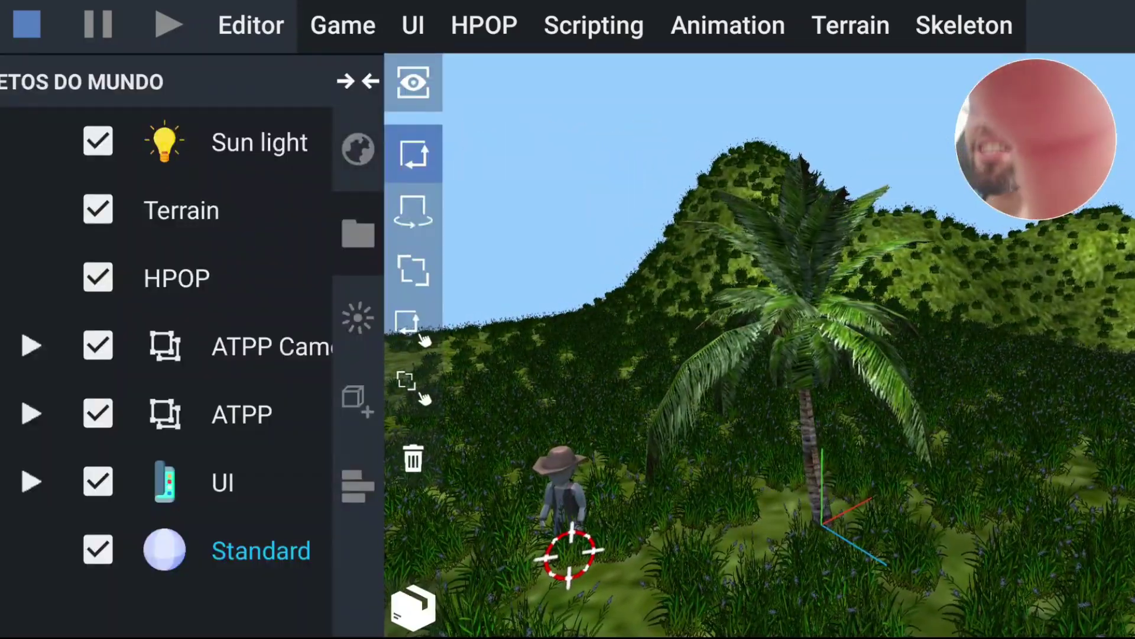
Step: Collapse the ATPP and ITsMagicOfficials folders and expand Marketplace > ITsMagic in the project files
click(416, 233)
scroll(195, 354, up, 5)
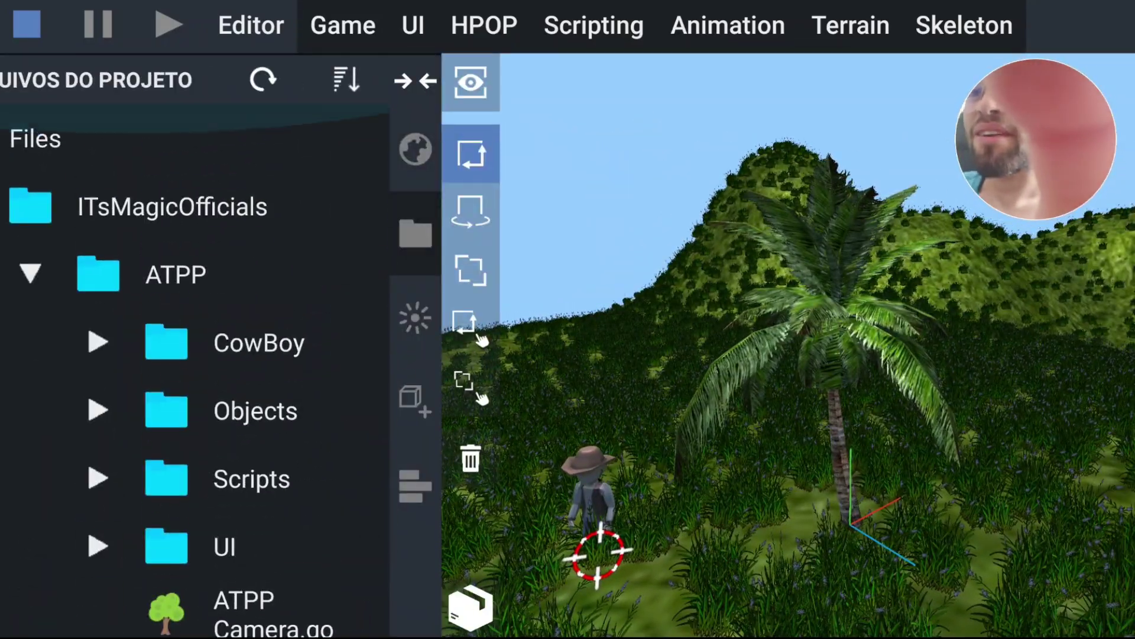
click(30, 264)
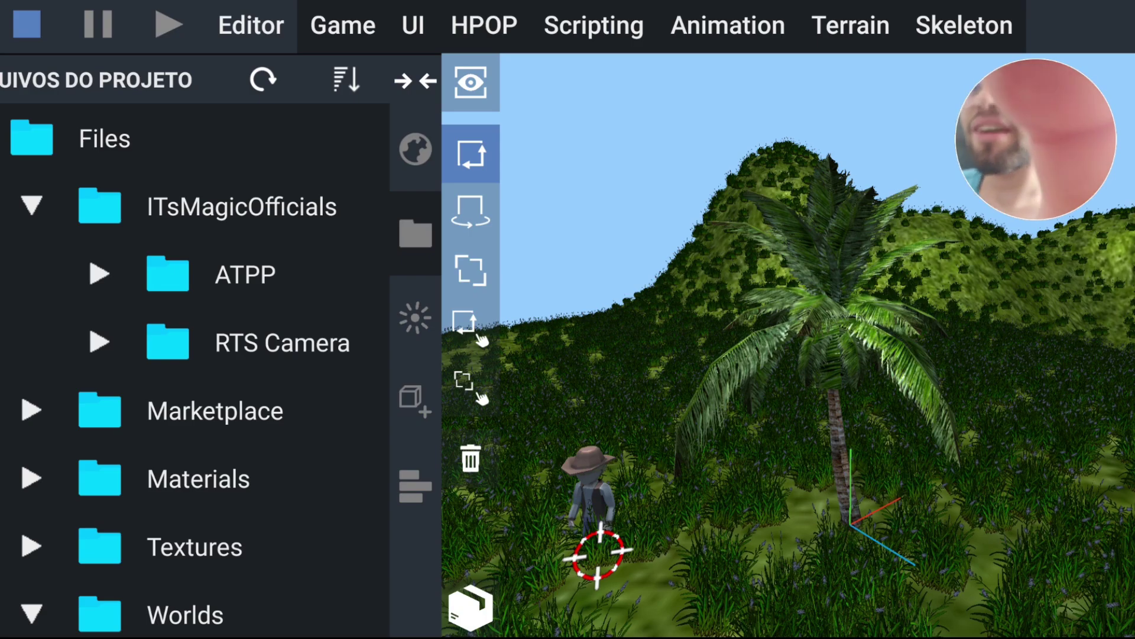
click(31, 205)
click(31, 272)
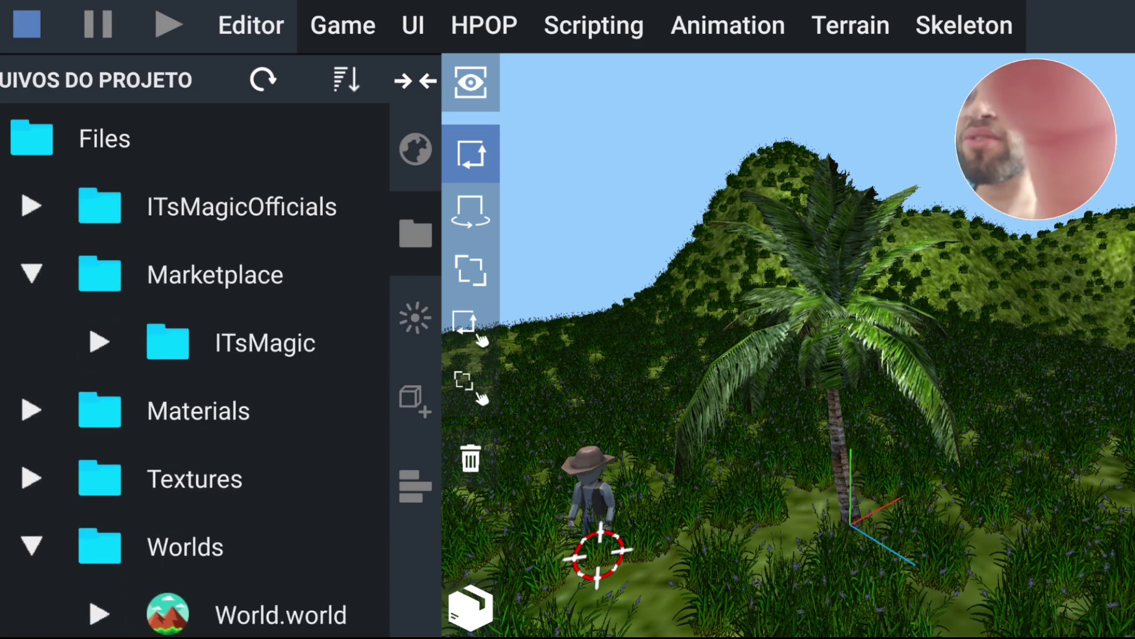
click(99, 342)
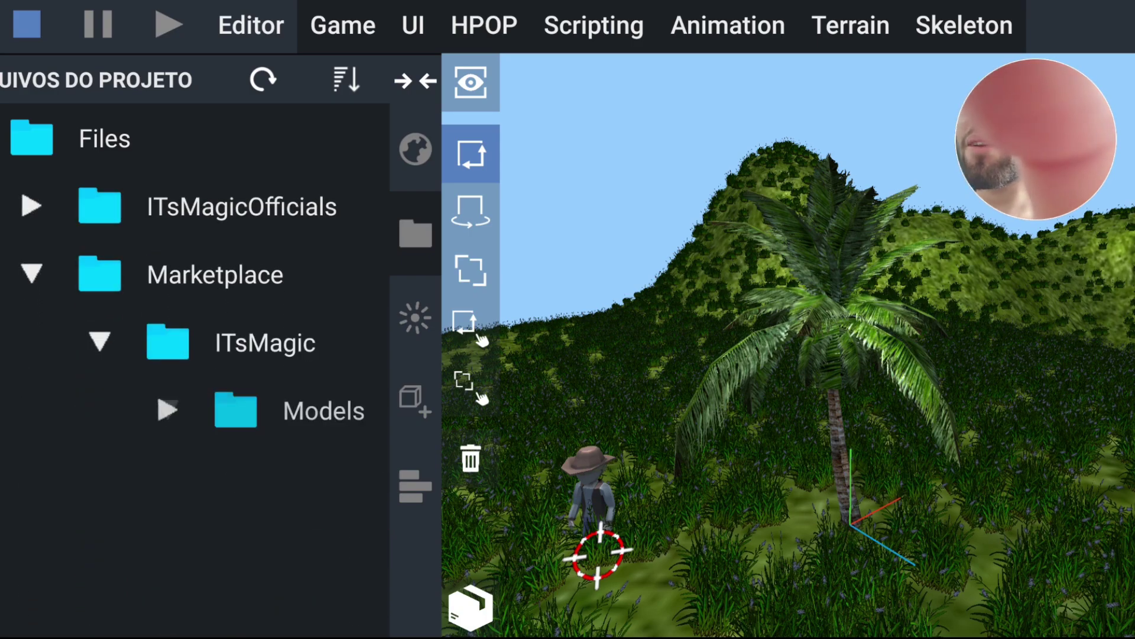
scroll(183, 371, down, 1)
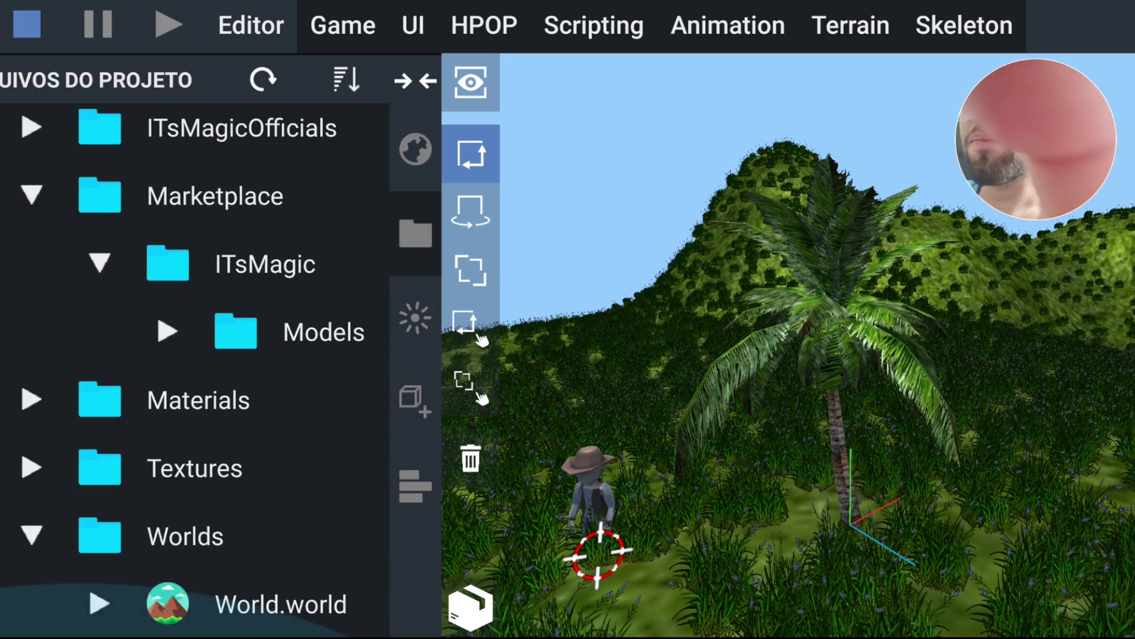
scroll(183, 371, up, 1)
scroll(195, 366, down, 5)
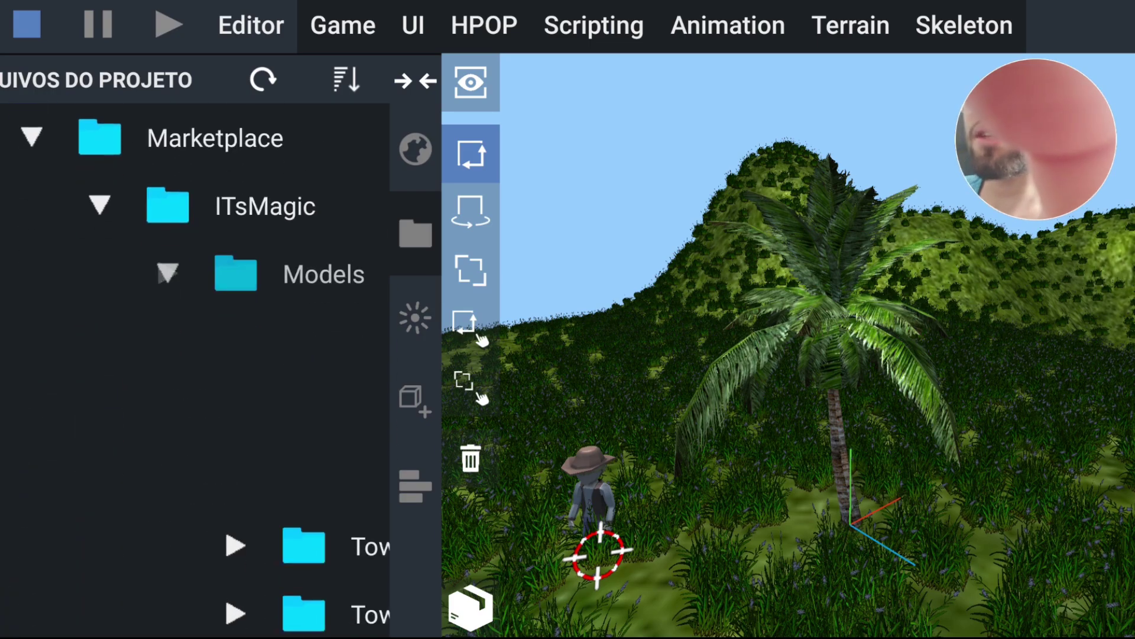
scroll(231, 371, down, 3)
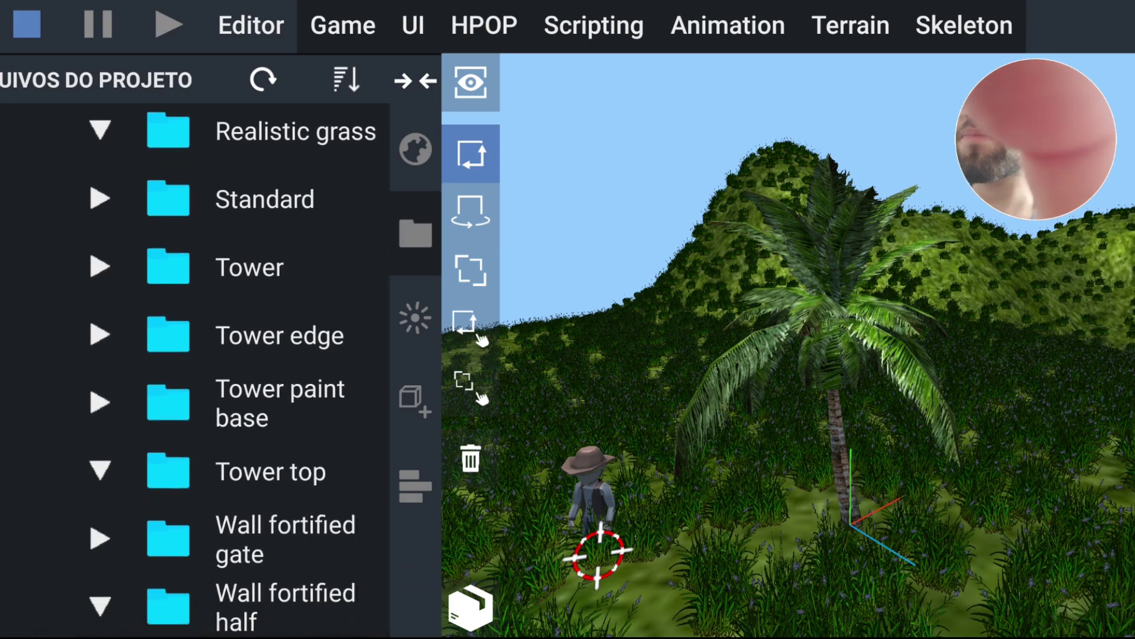
scroll(231, 371, down, 2)
scroll(230, 371, down, 2)
scroll(231, 371, down, 3)
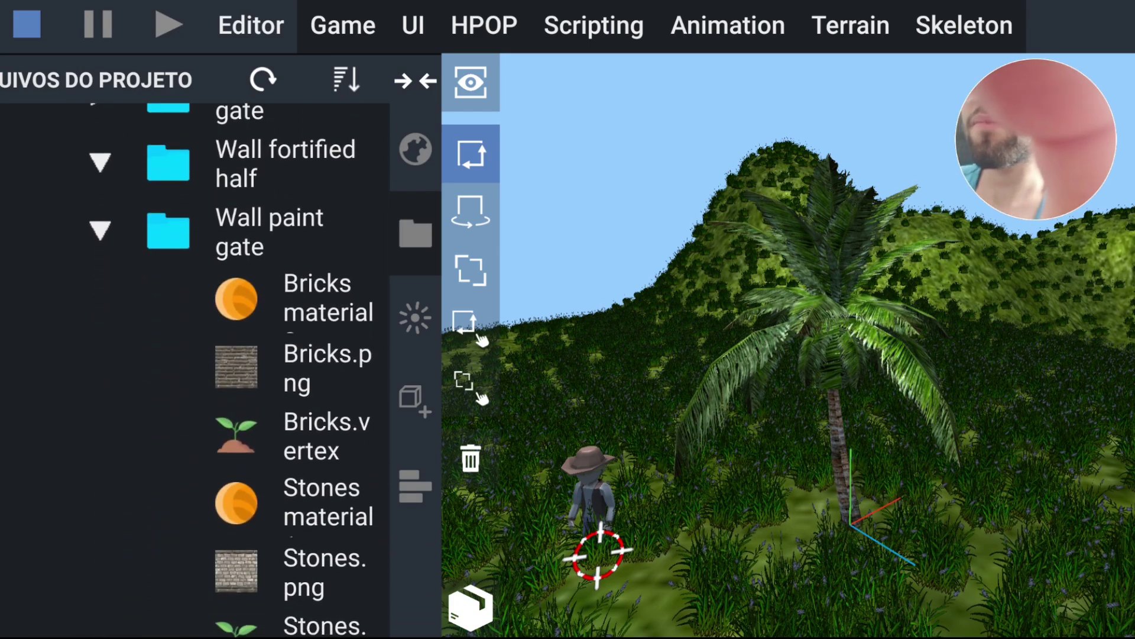
Step: Expand the Standard models folder to view the palm files, then delete the placed palm object
click(100, 231)
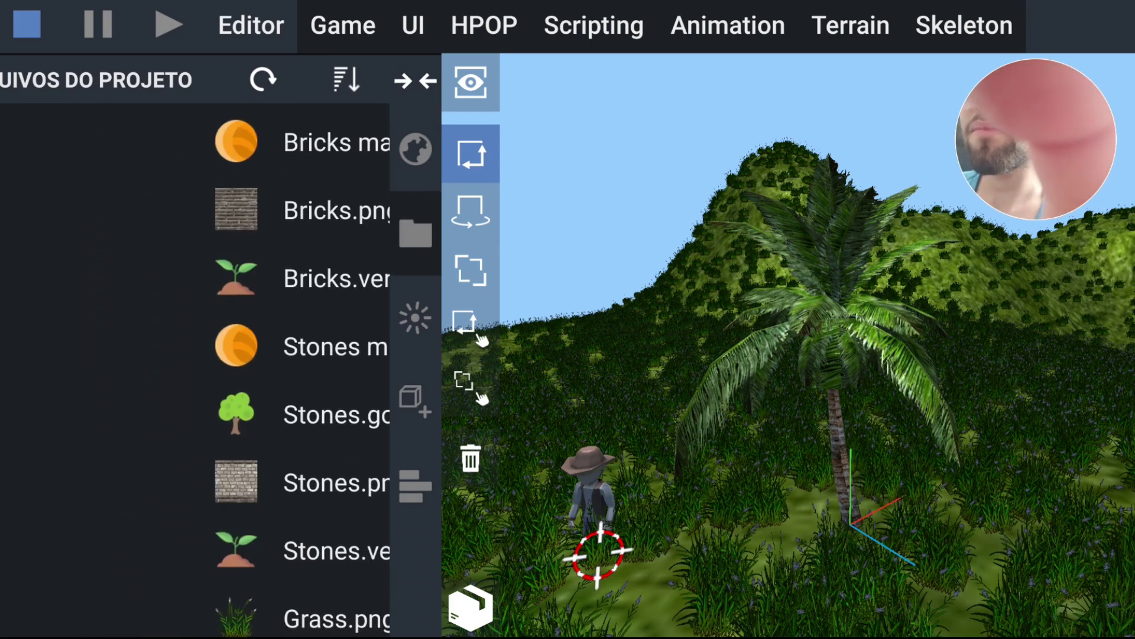
scroll(237, 355, up, 5)
click(100, 395)
scroll(237, 355, up, 2)
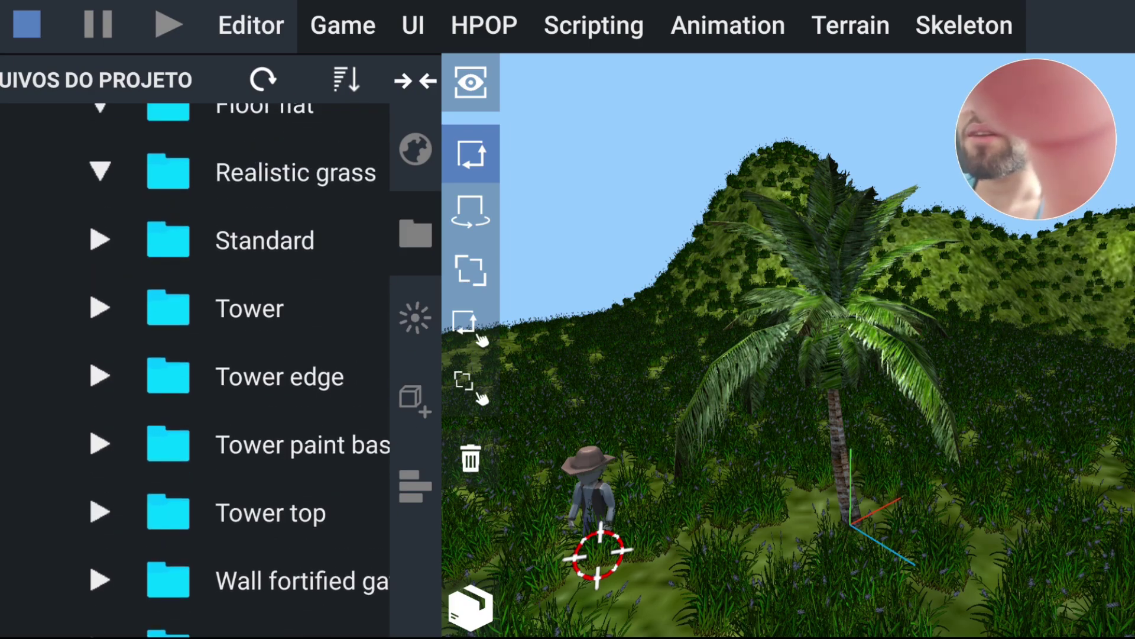
click(100, 270)
scroll(236, 355, right, 3)
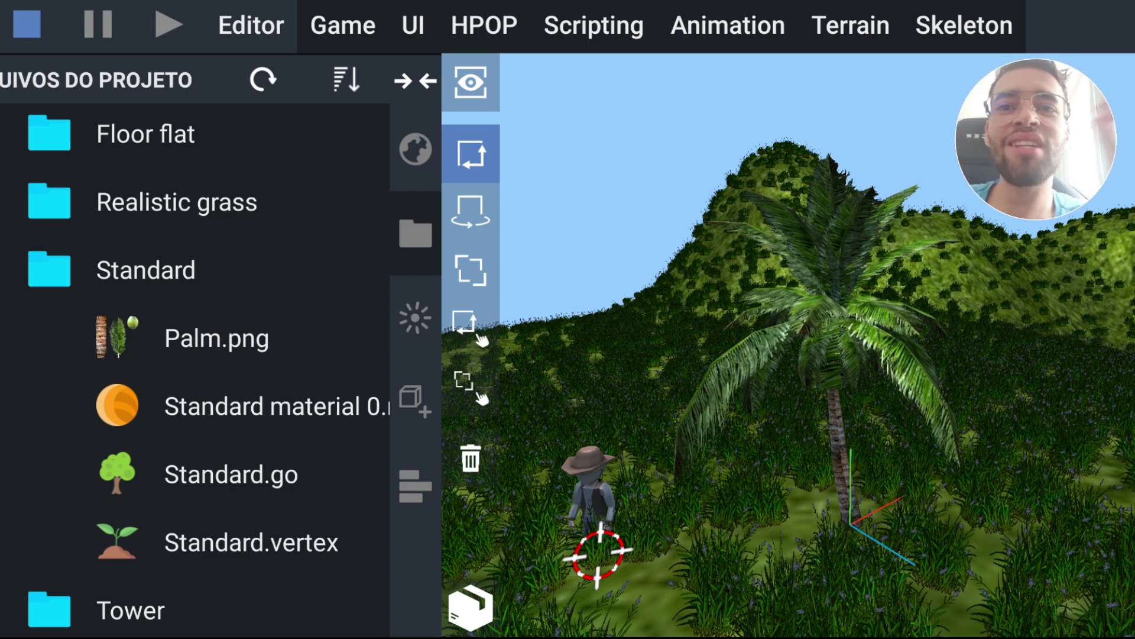
scroll(195, 355, right, 2)
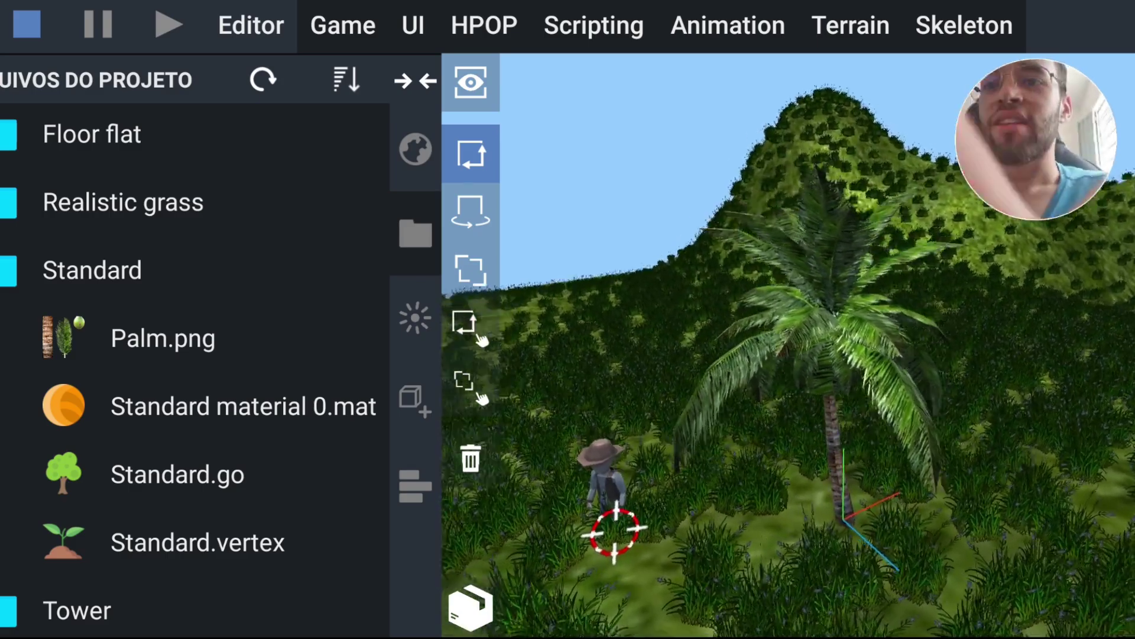
click(415, 148)
click(414, 458)
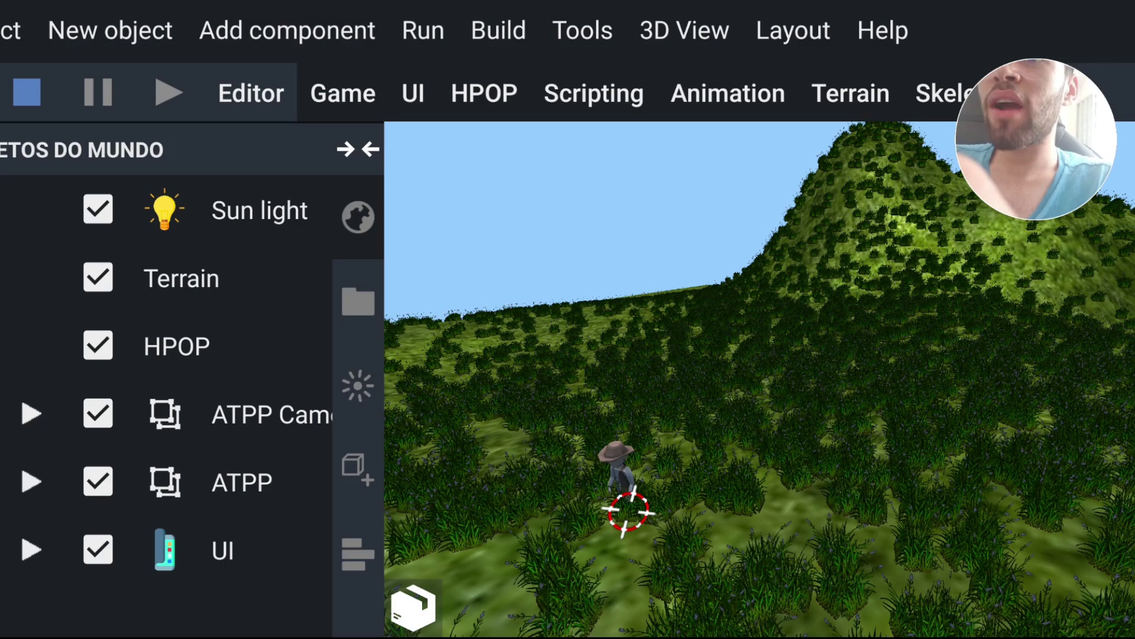
Step: Add a new HPOP object and set its model to Standard.vertex
click(109, 30)
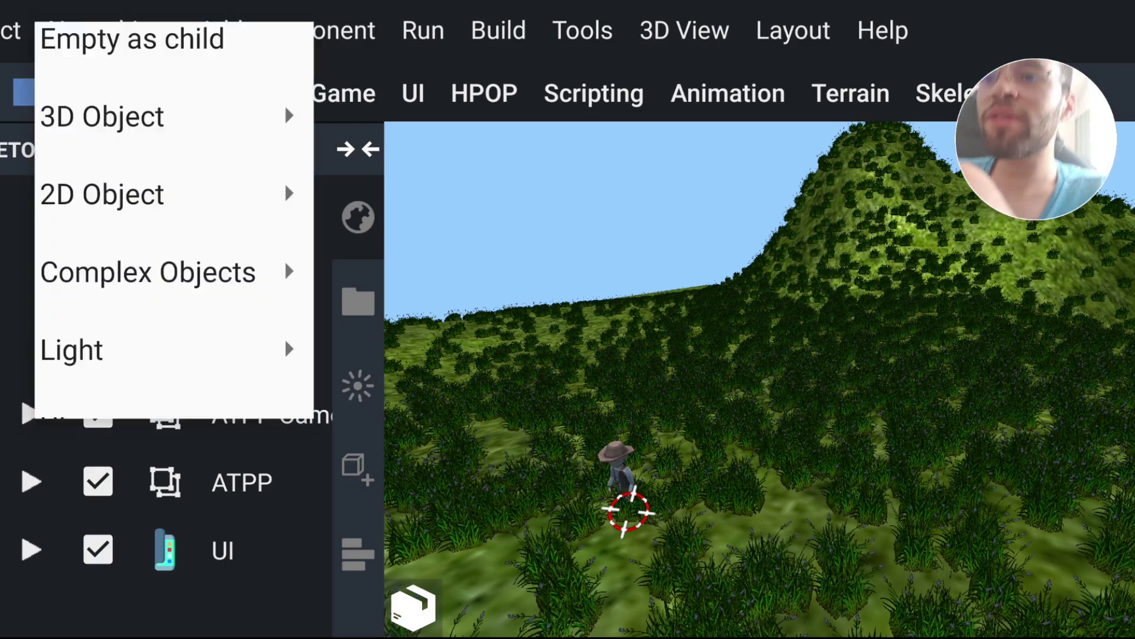
click(305, 378)
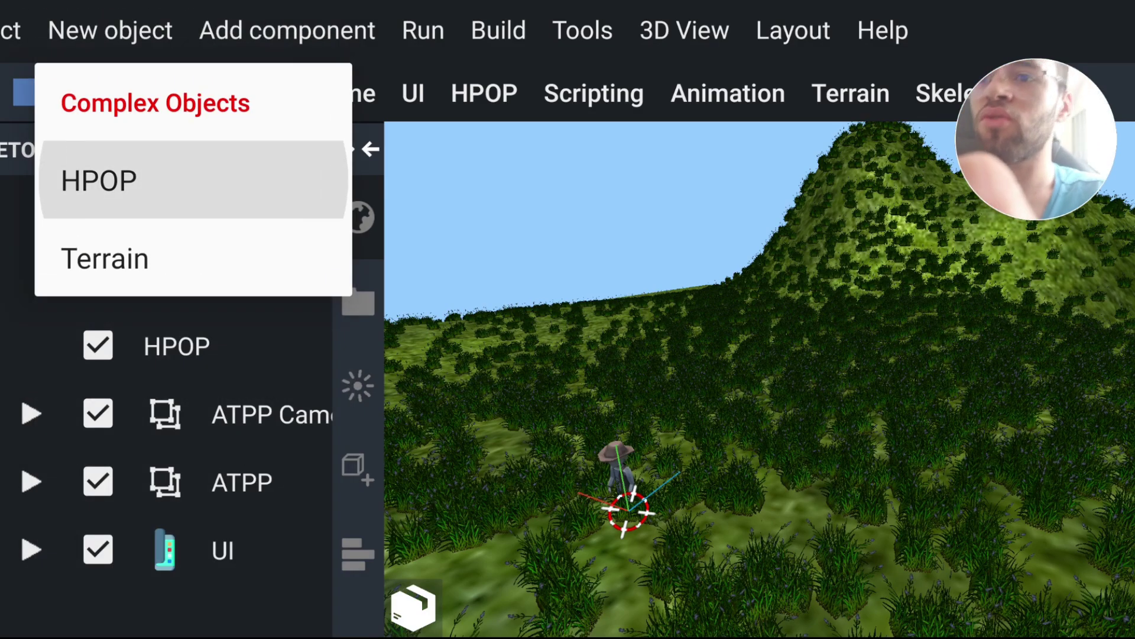
click(101, 180)
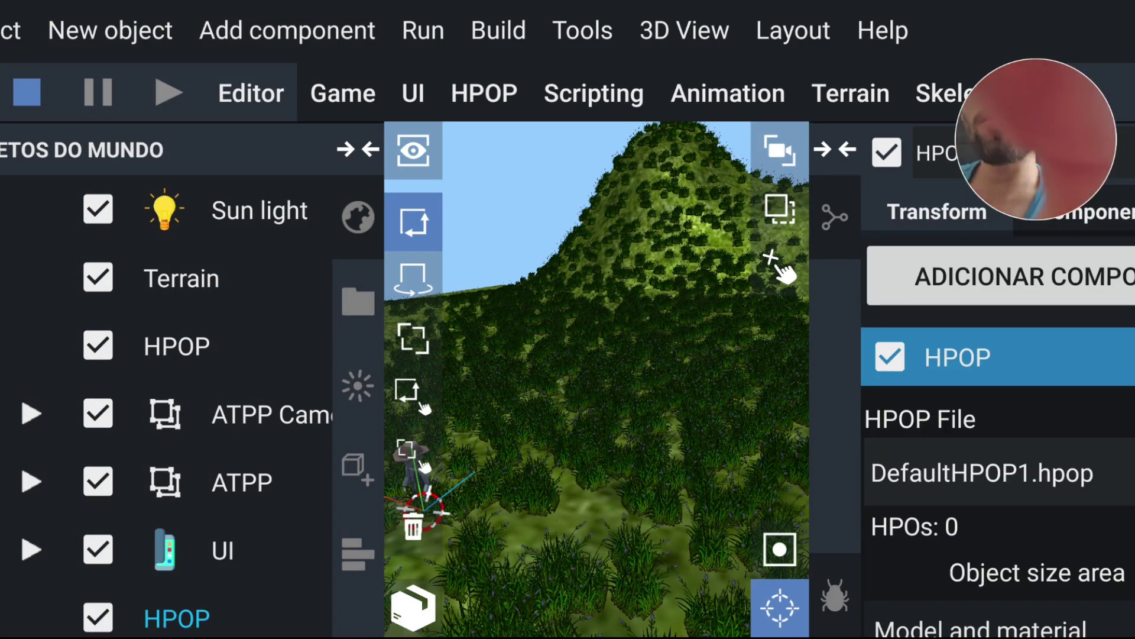
scroll(998, 379, down, 3)
click(980, 461)
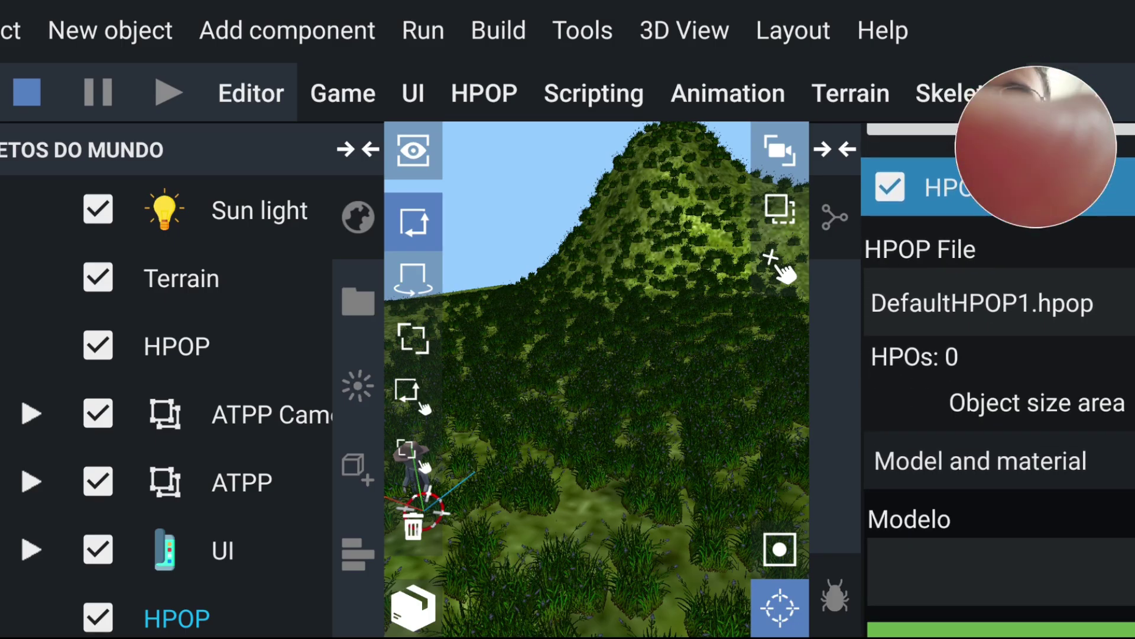
click(999, 570)
scroll(473, 391, down, 3)
scroll(473, 391, down, 3)
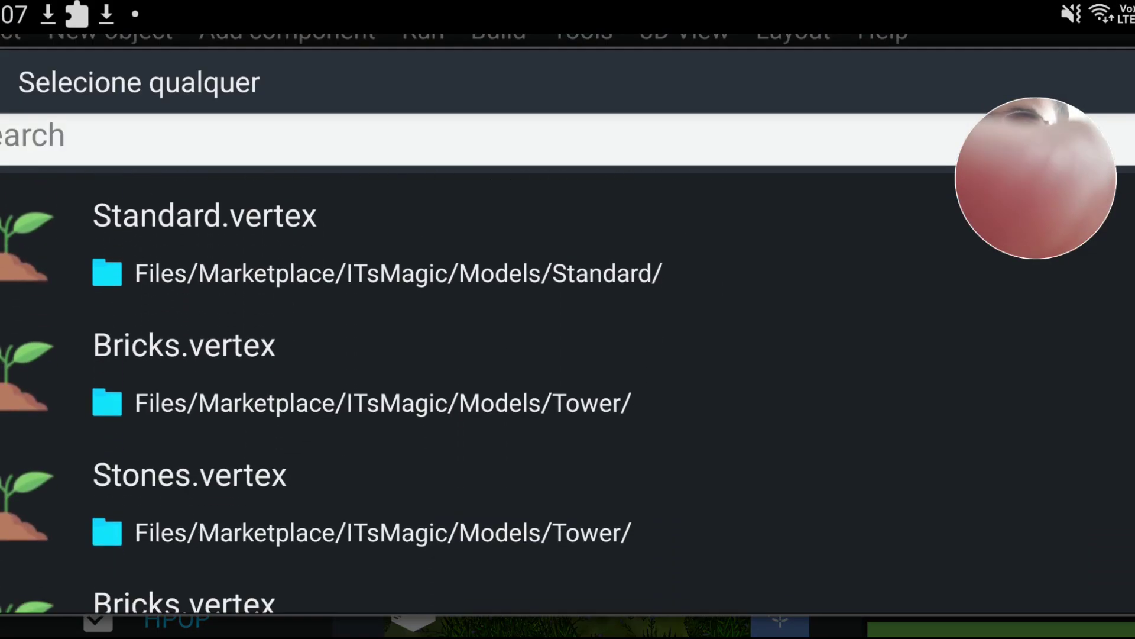
click(355, 242)
Step: Set the HPOP material to Standard material 0.mat and switch to the HPOP painting workspace
scroll(999, 414, down, 1)
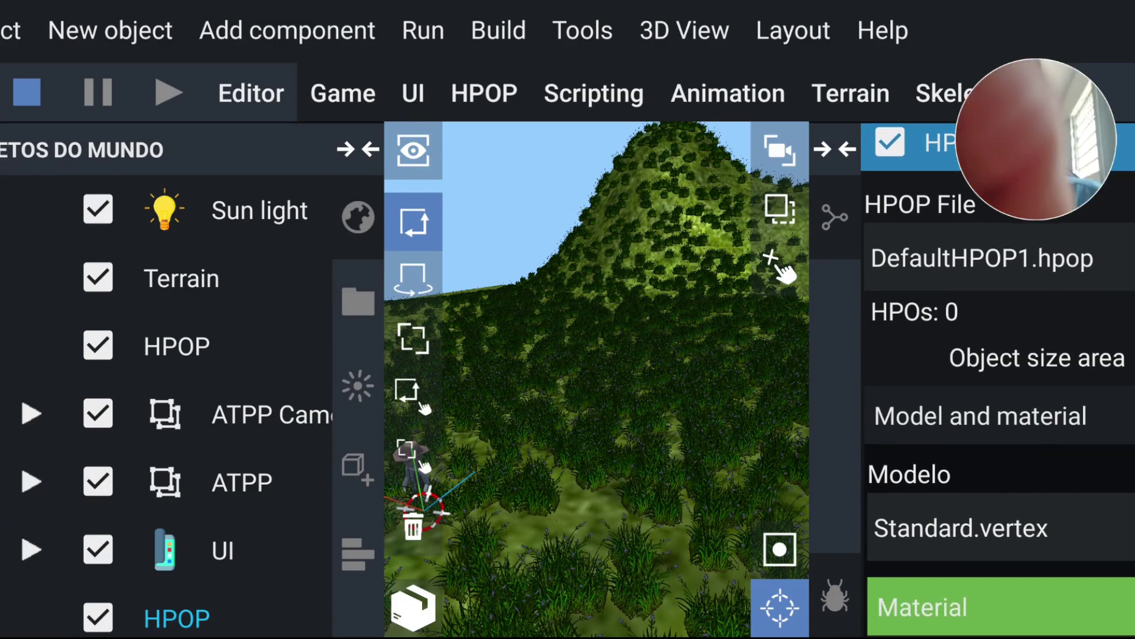
scroll(1000, 414, down, 3)
click(999, 454)
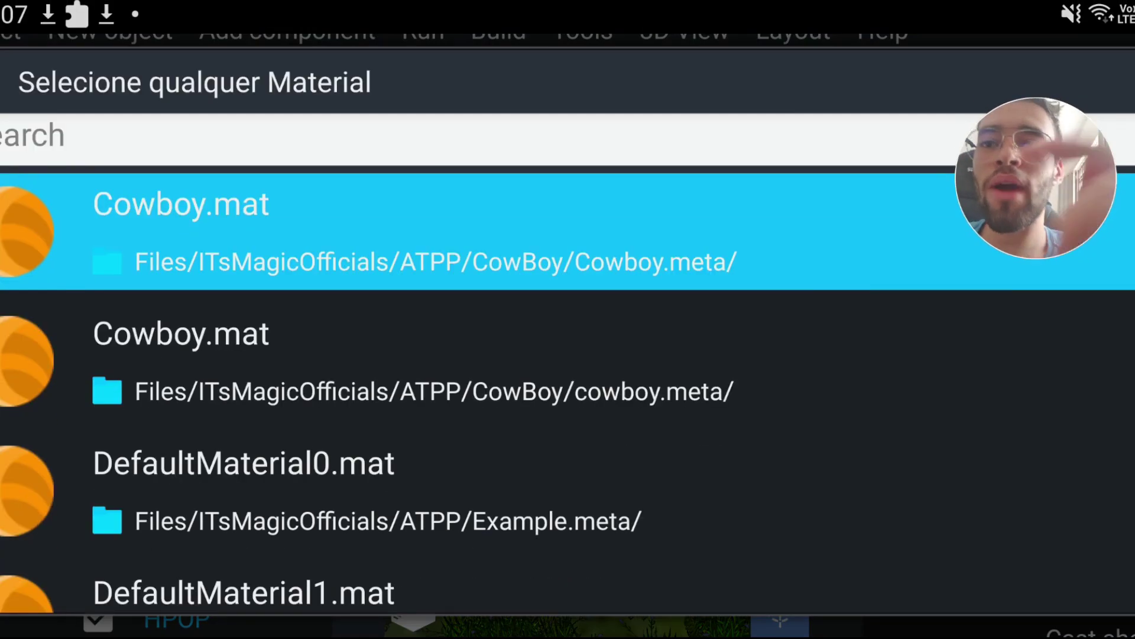
scroll(474, 390, down, 2)
scroll(473, 390, down, 4)
scroll(473, 390, down, 5)
scroll(473, 390, down, 5)
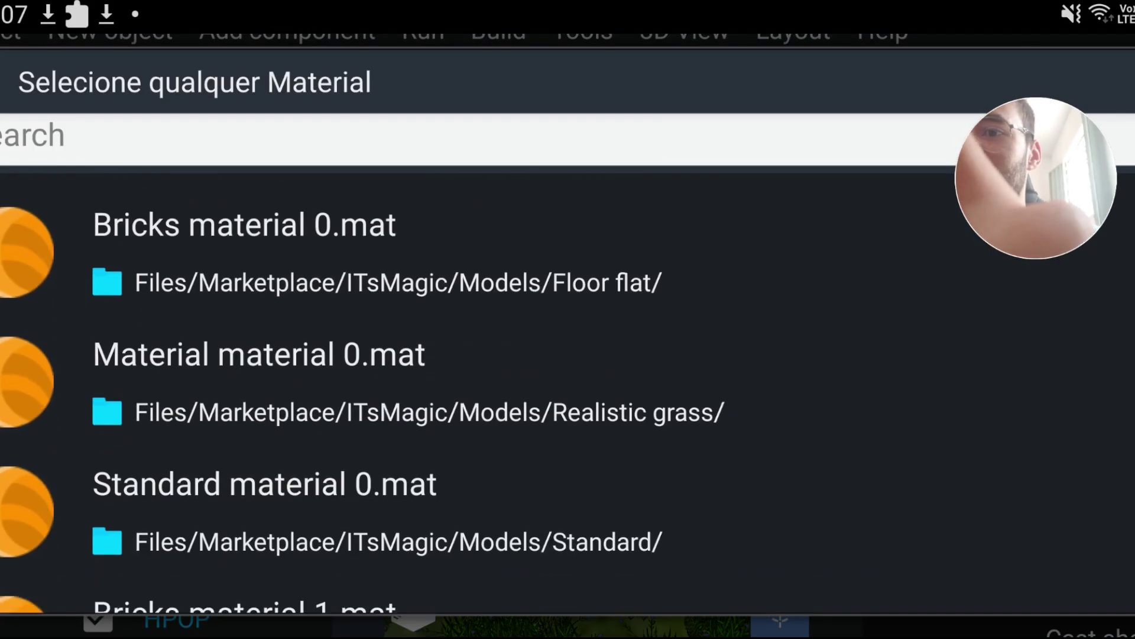
scroll(474, 390, down, 3)
click(354, 278)
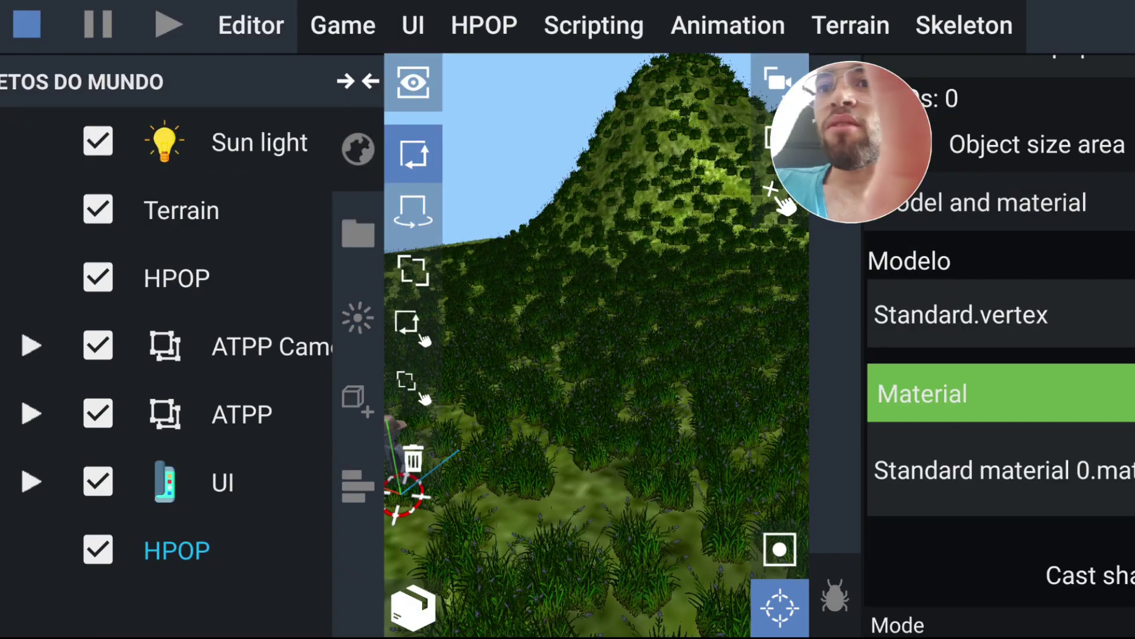
click(484, 25)
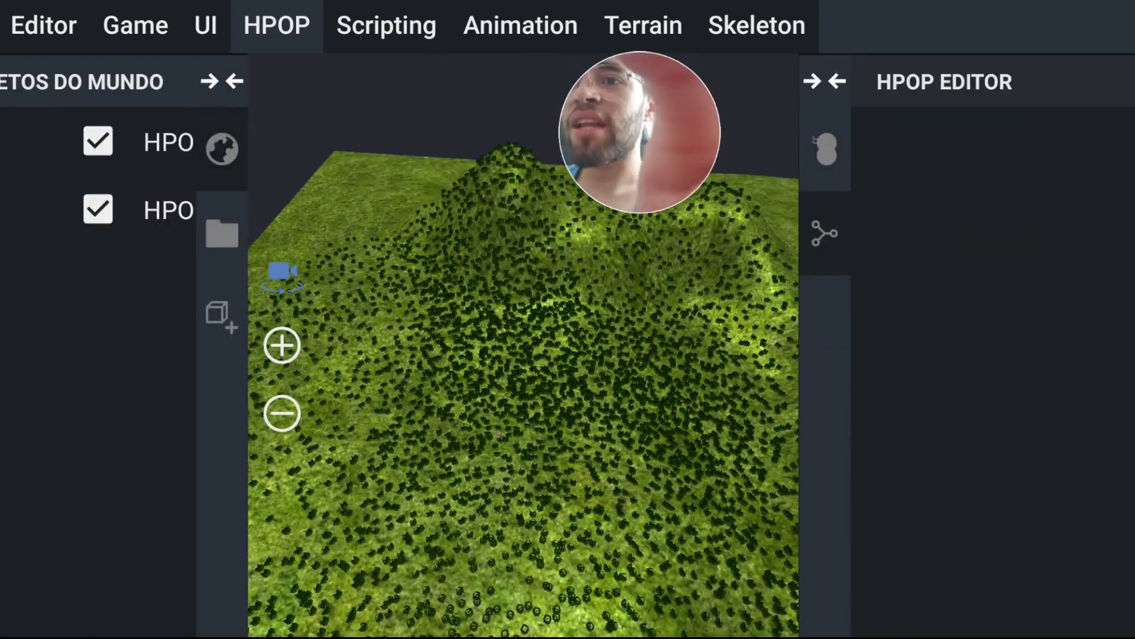
Step: Select the second HPOP, expand its rotation randomize settings and widen the view
click(151, 210)
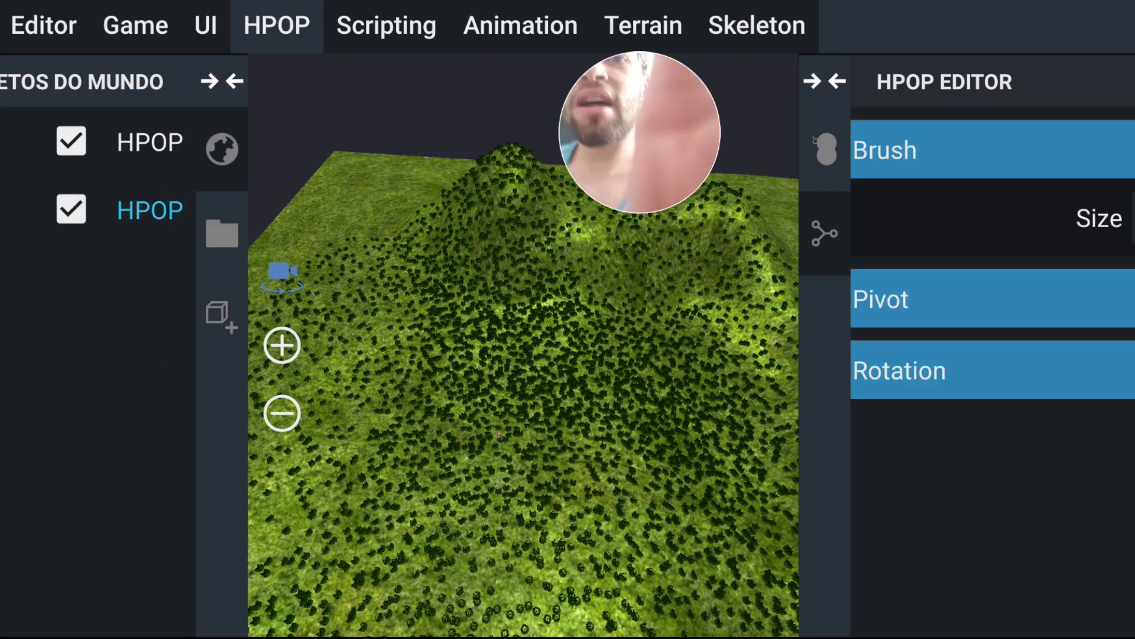
click(947, 299)
click(946, 299)
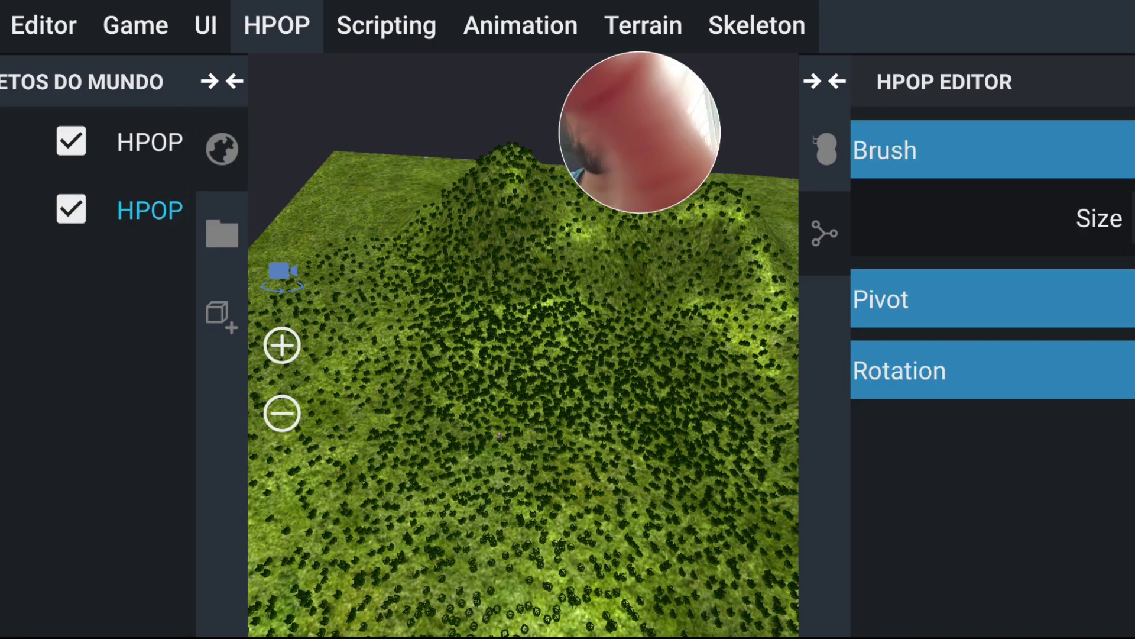
click(946, 370)
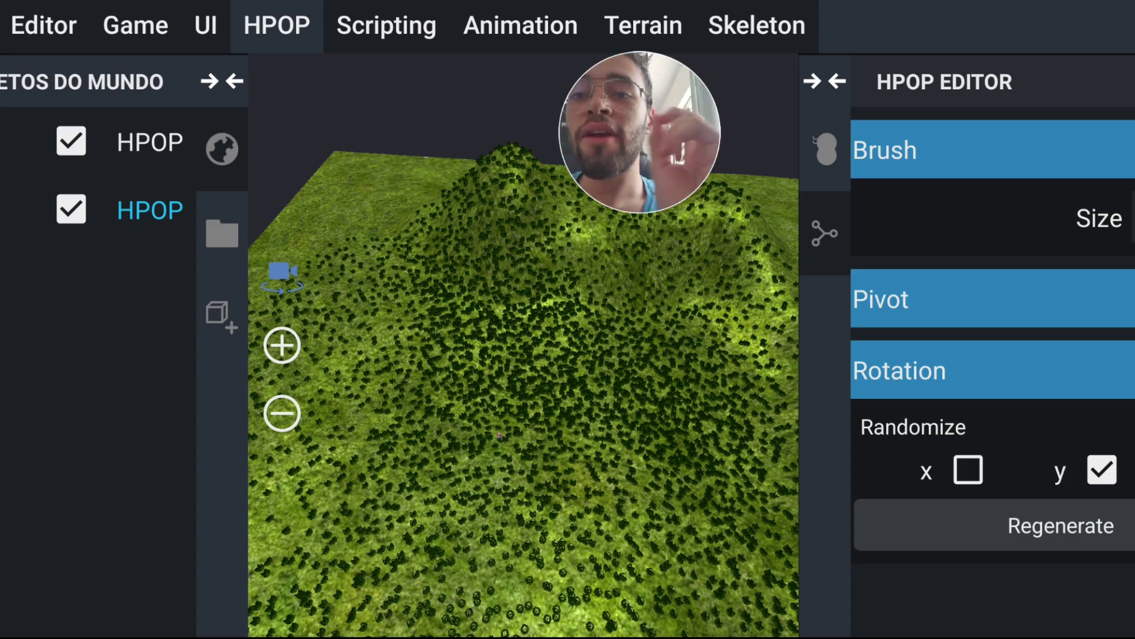
click(826, 148)
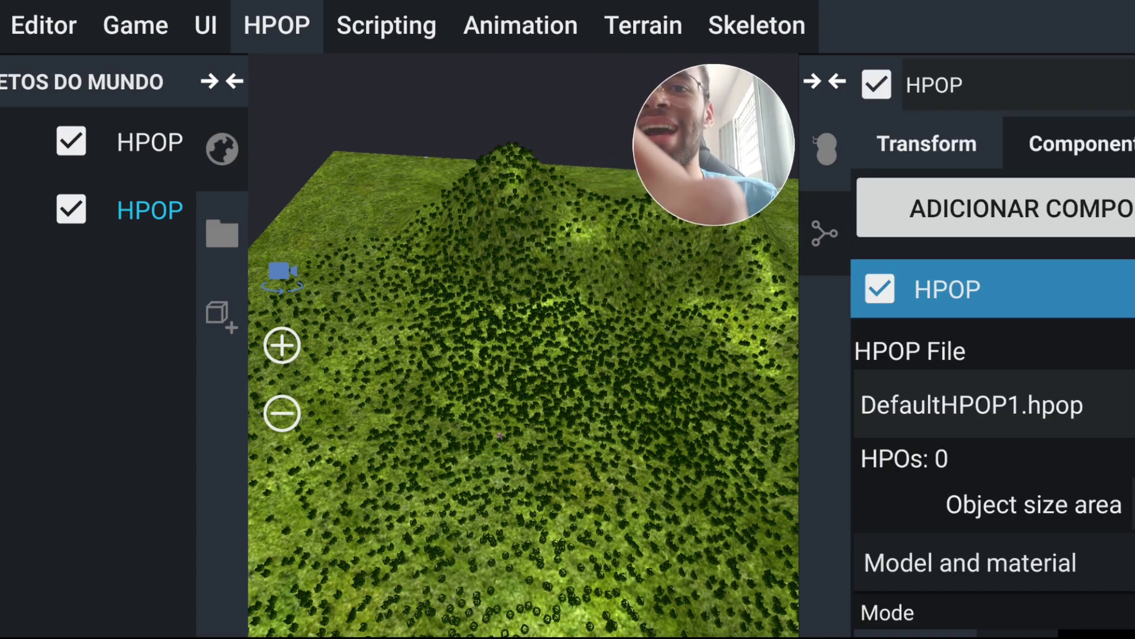
click(825, 81)
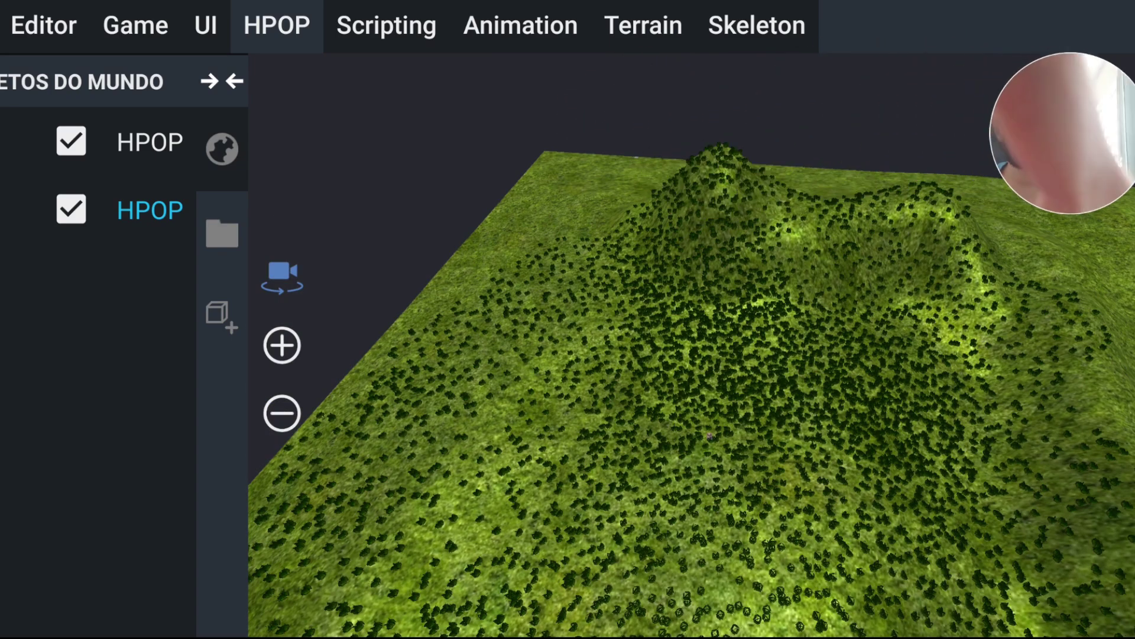
click(235, 82)
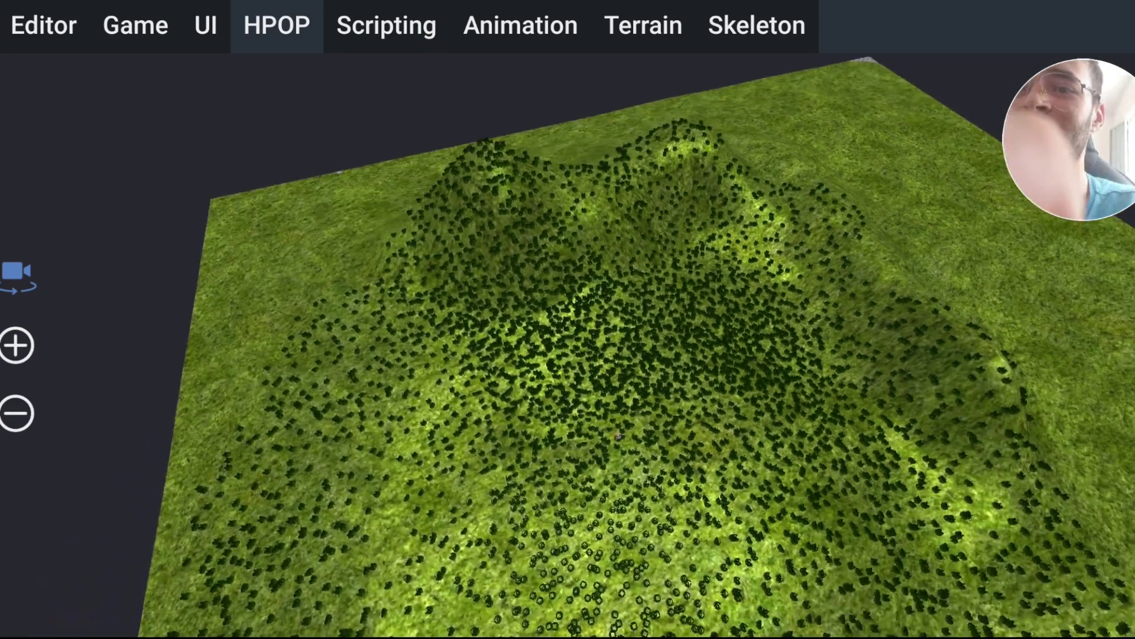
Step: Paint palm trees across the terrain from lower-left up to the far ridge
drag(650, 413, 532, 355)
drag(266, 532, 793, 308)
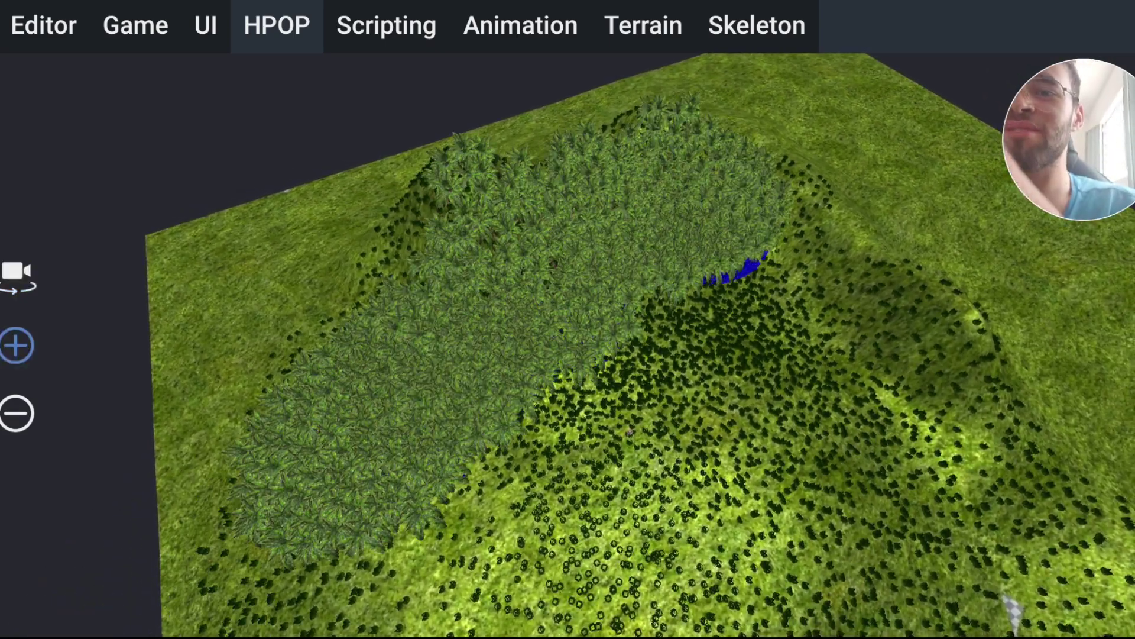
drag(567, 296, 568, 444)
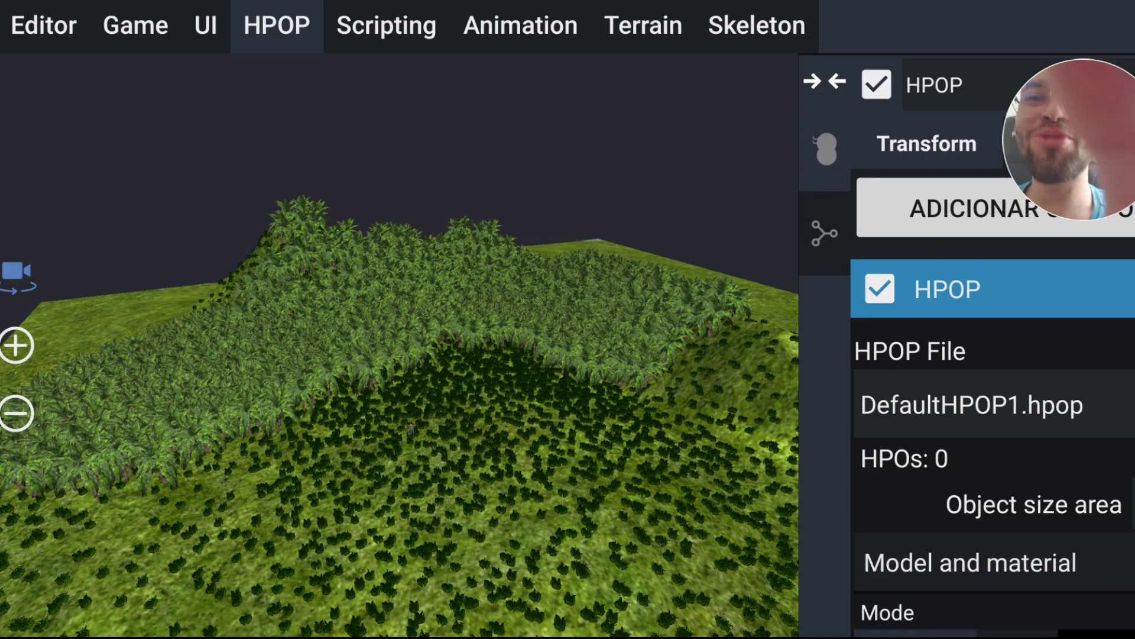
scroll(994, 354, down, 5)
Step: Remove all previously painted palm trees and collapse the properties panel
click(1060, 599)
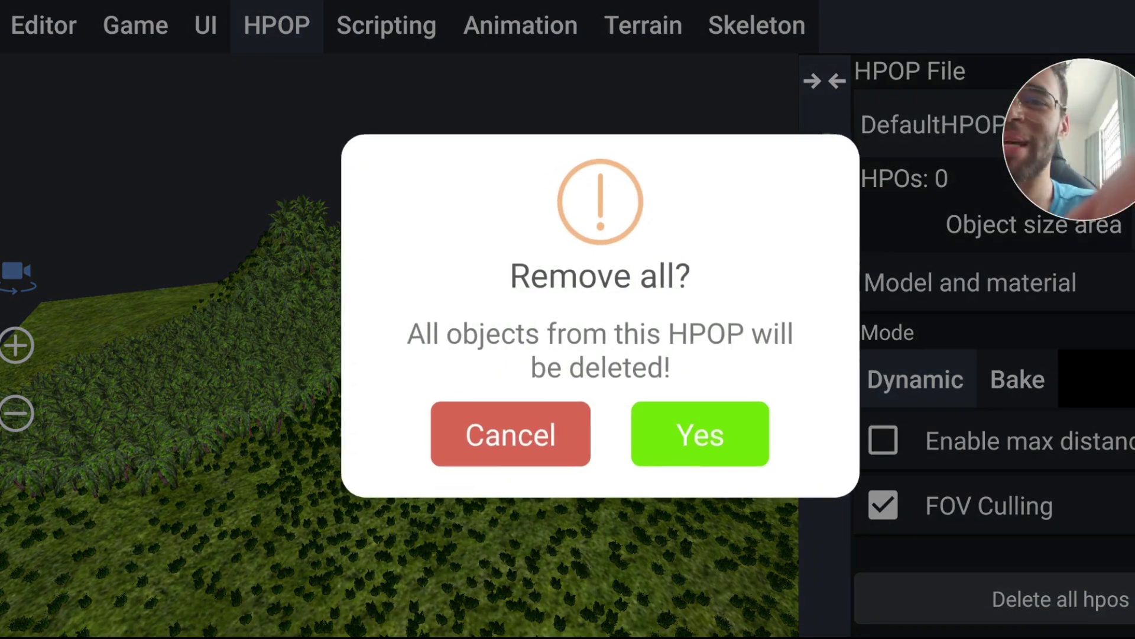
click(680, 436)
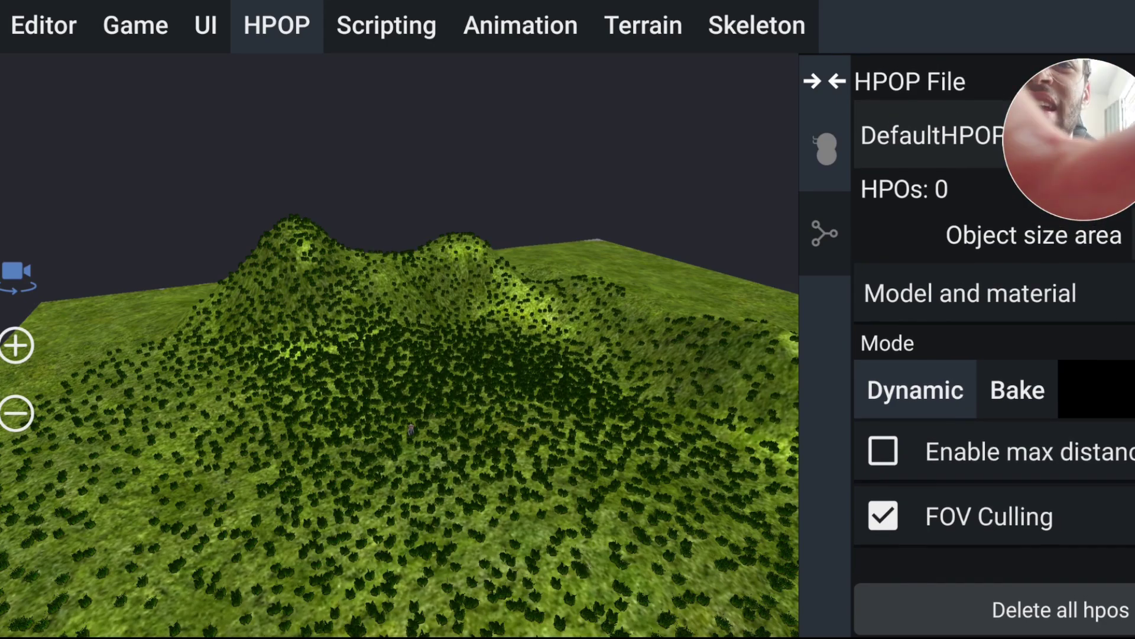
scroll(993, 346, up, 1)
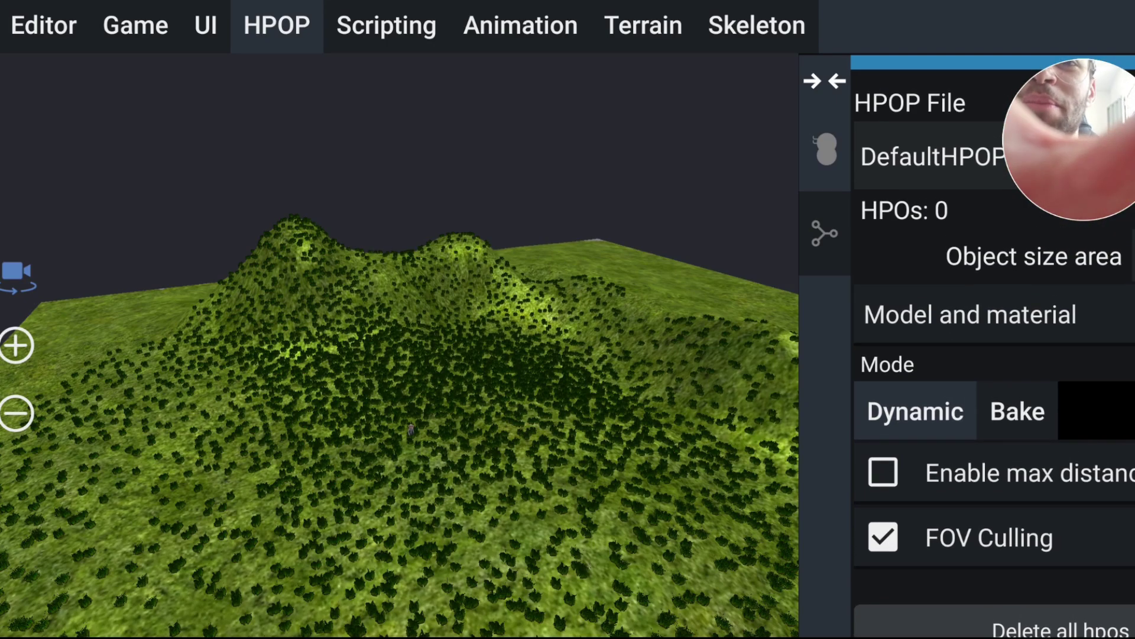
scroll(993, 346, up, 1)
click(825, 80)
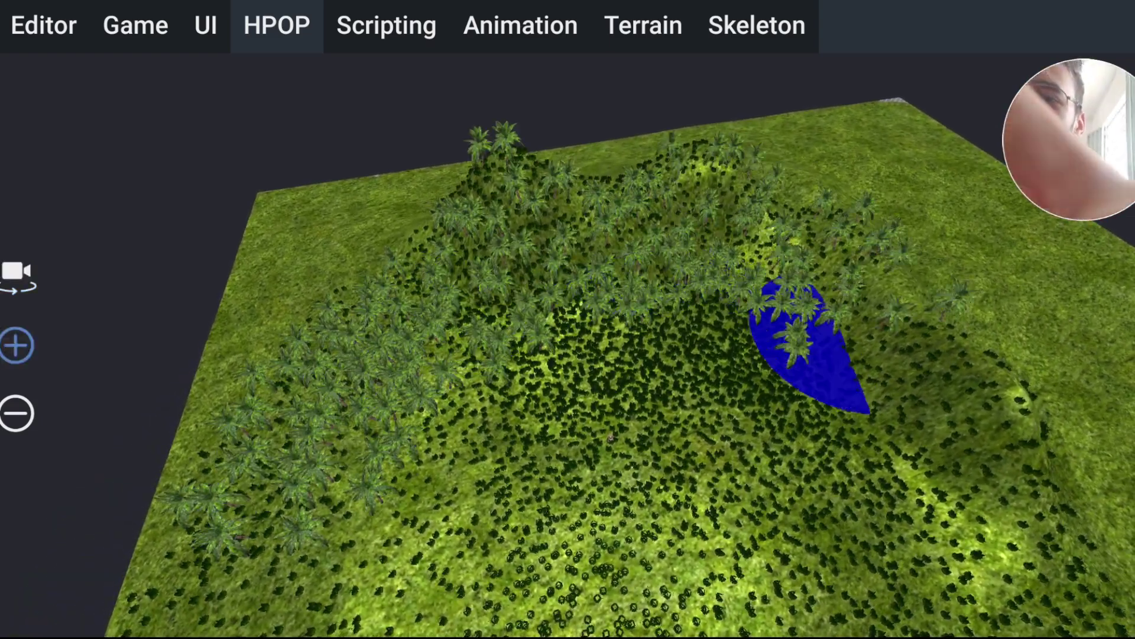
Step: Repaint palms over the lower terrain and right side, then orbit to check coverage
click(16, 275)
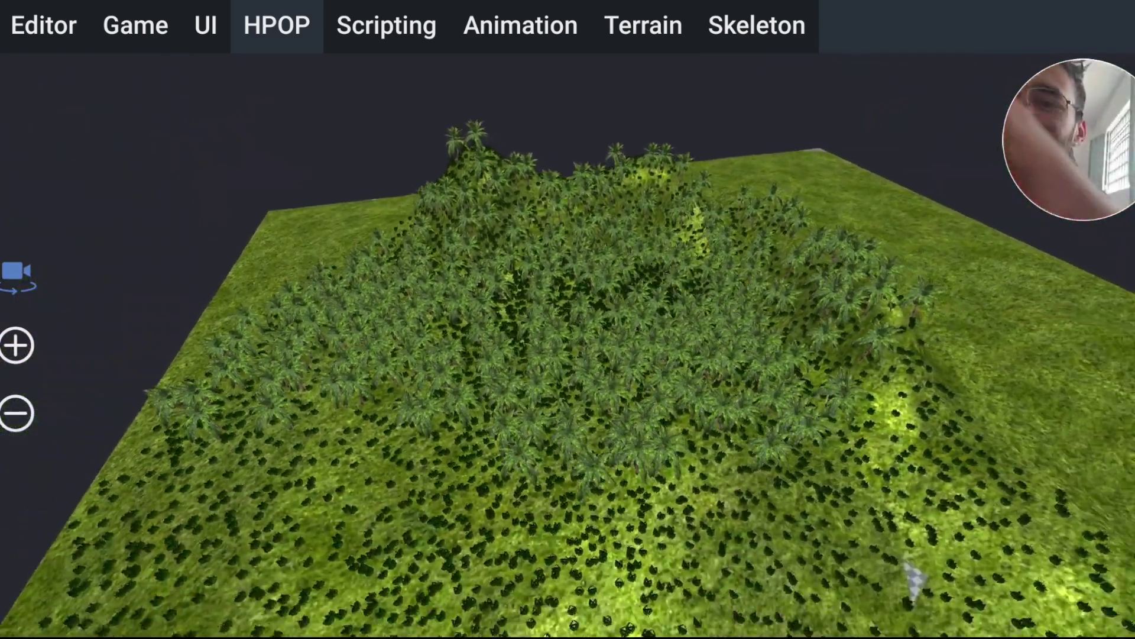
drag(905, 588, 784, 416)
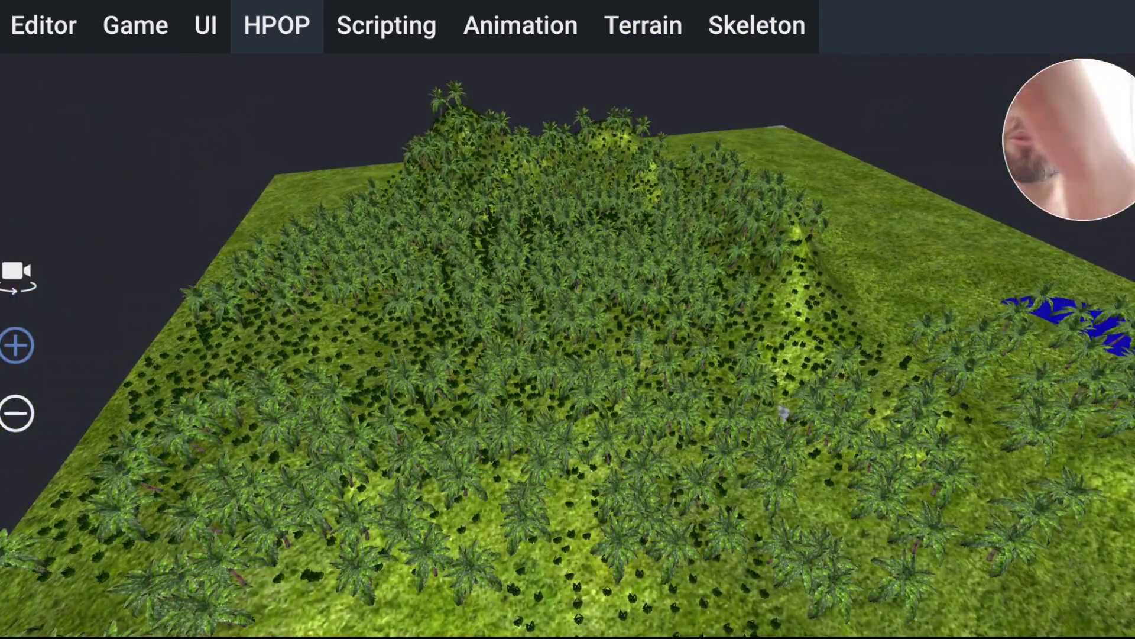
drag(784, 412, 887, 414)
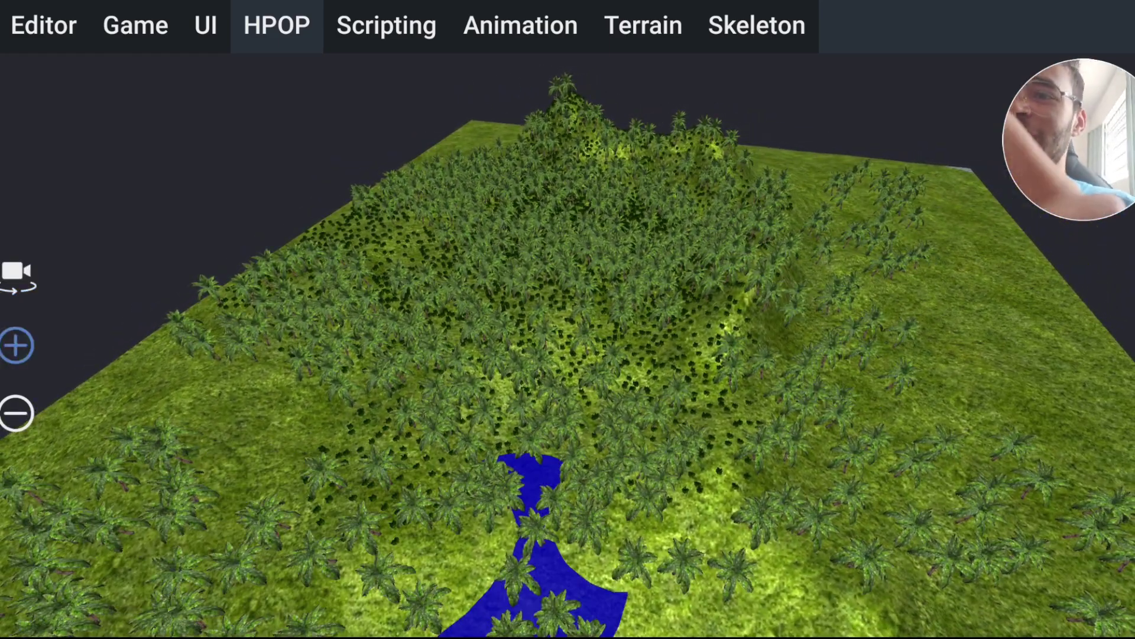
drag(567, 355, 449, 307)
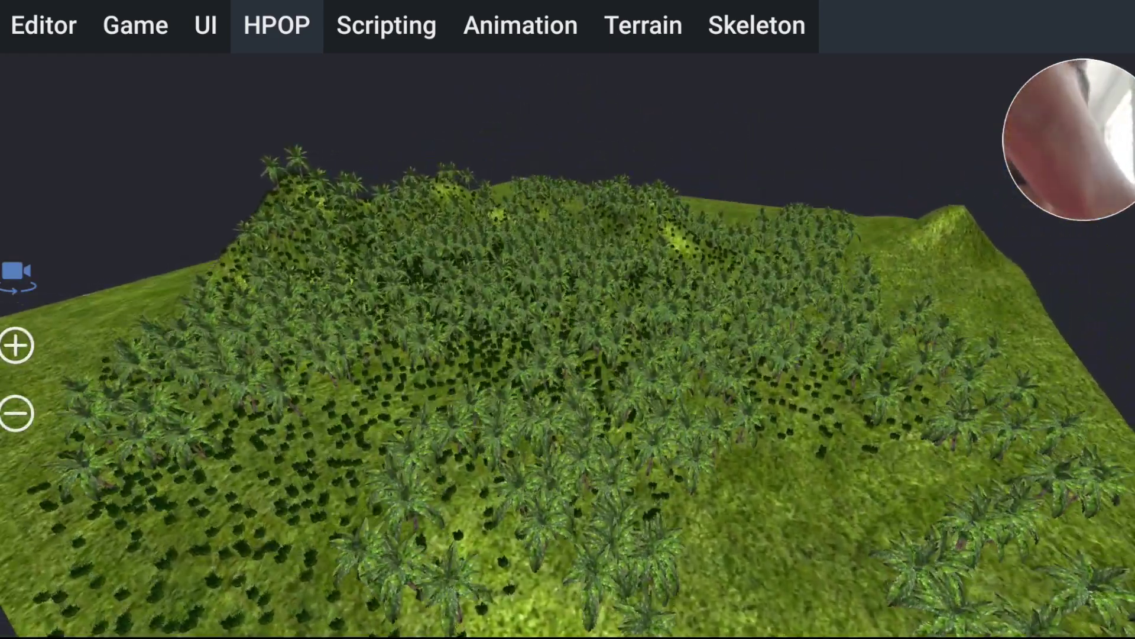
mouse_move(567, 355)
mouse_down()
mouse_move(550, 319)
mouse_move(449, 331)
mouse_up()
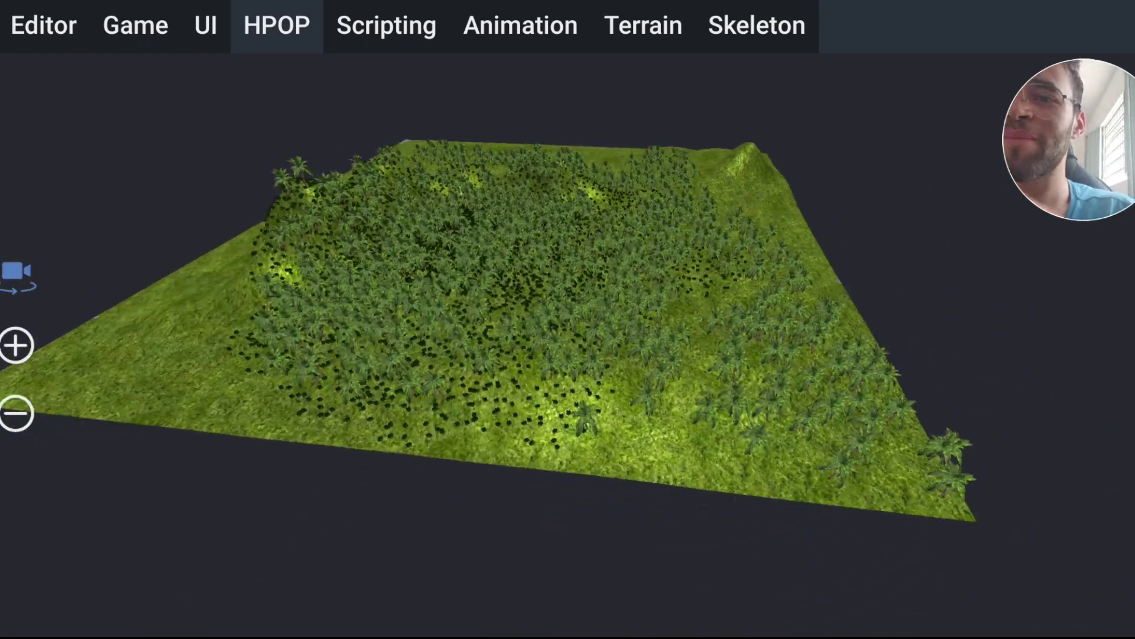
drag(567, 354, 450, 332)
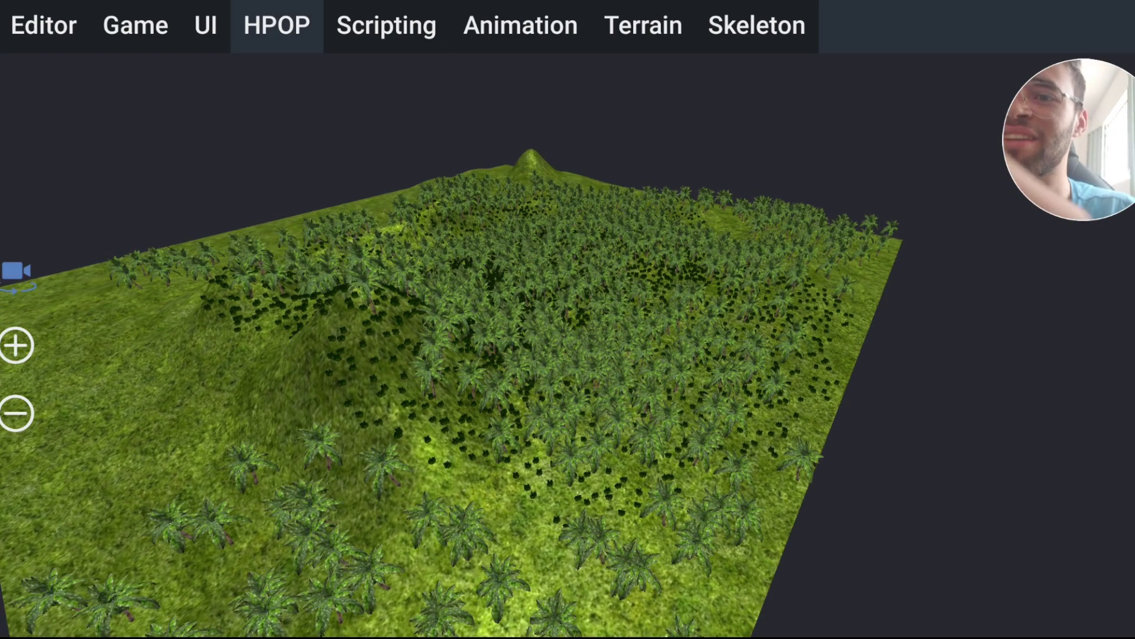
drag(568, 355, 449, 343)
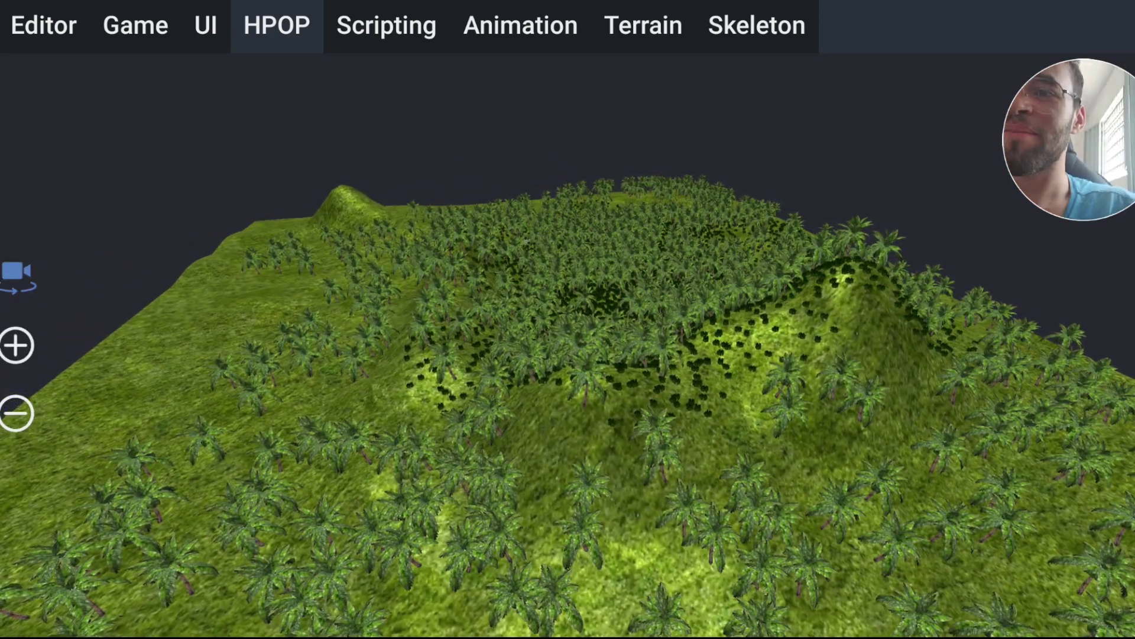
drag(567, 354, 450, 343)
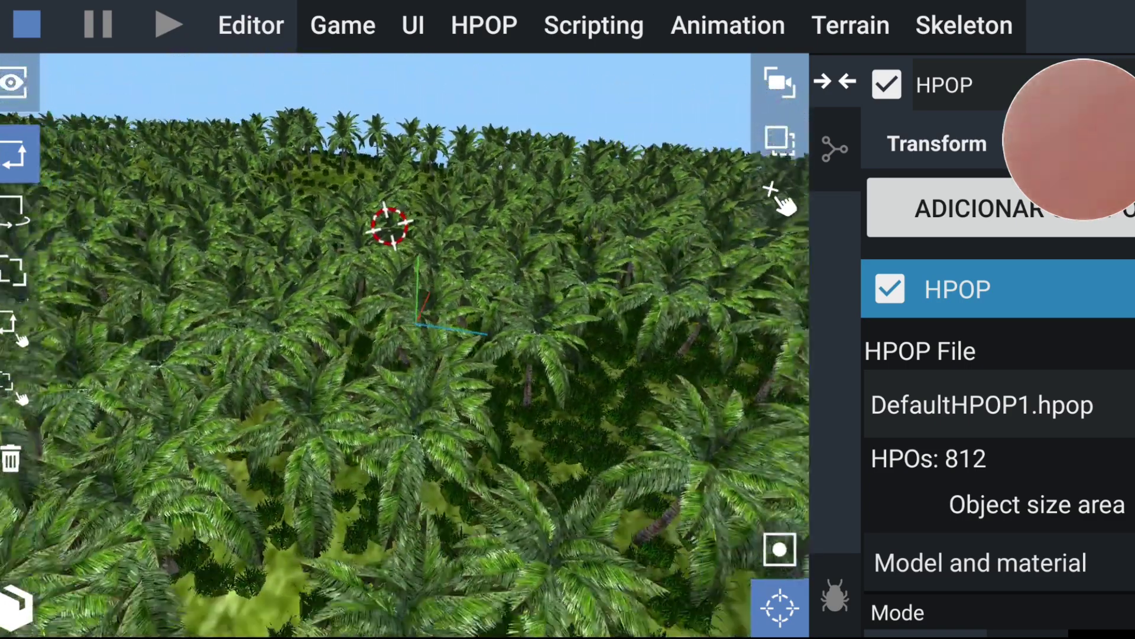
Step: Set the 812-object palm HPOP's Mode to Bake, then open and close the console
scroll(999, 414, down, 2)
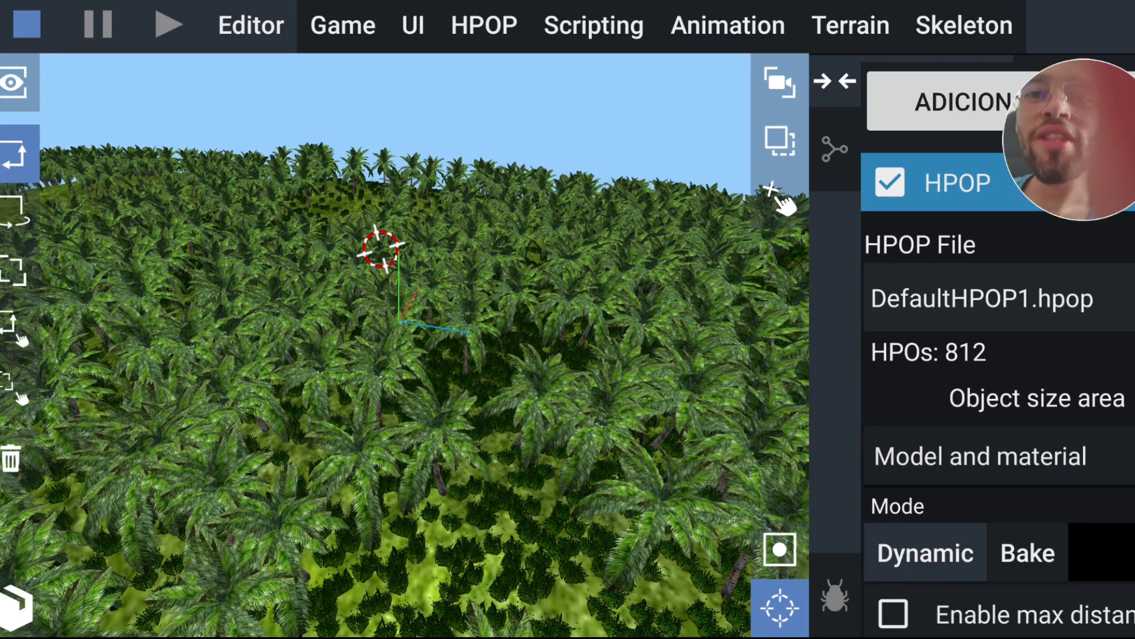
scroll(1000, 414, down, 3)
click(1027, 378)
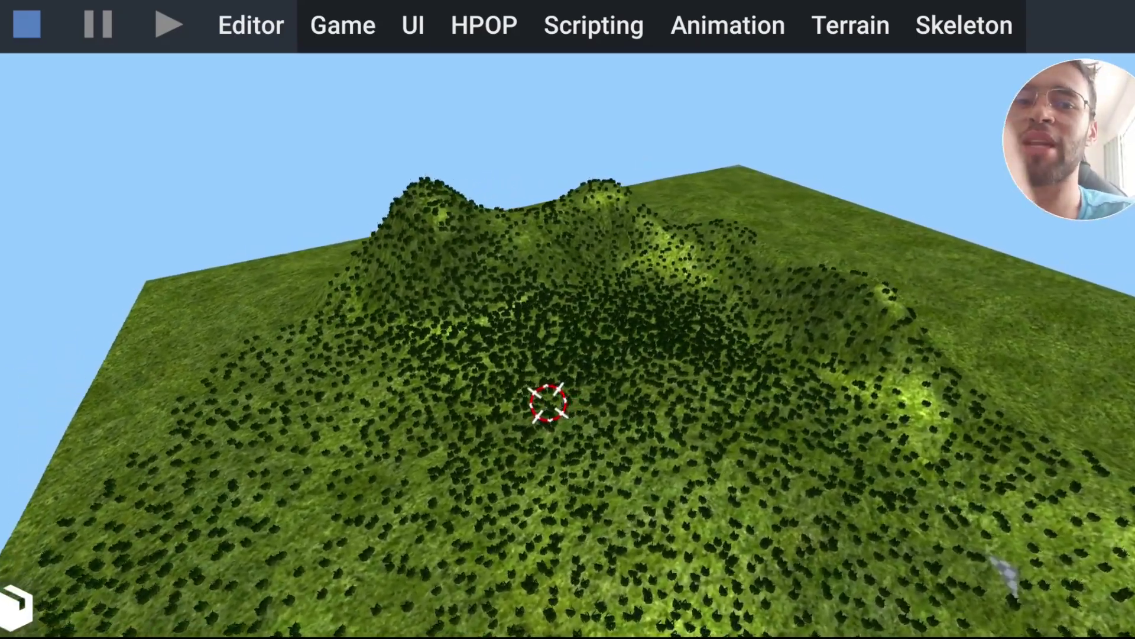
key(Escape)
key(Escape)
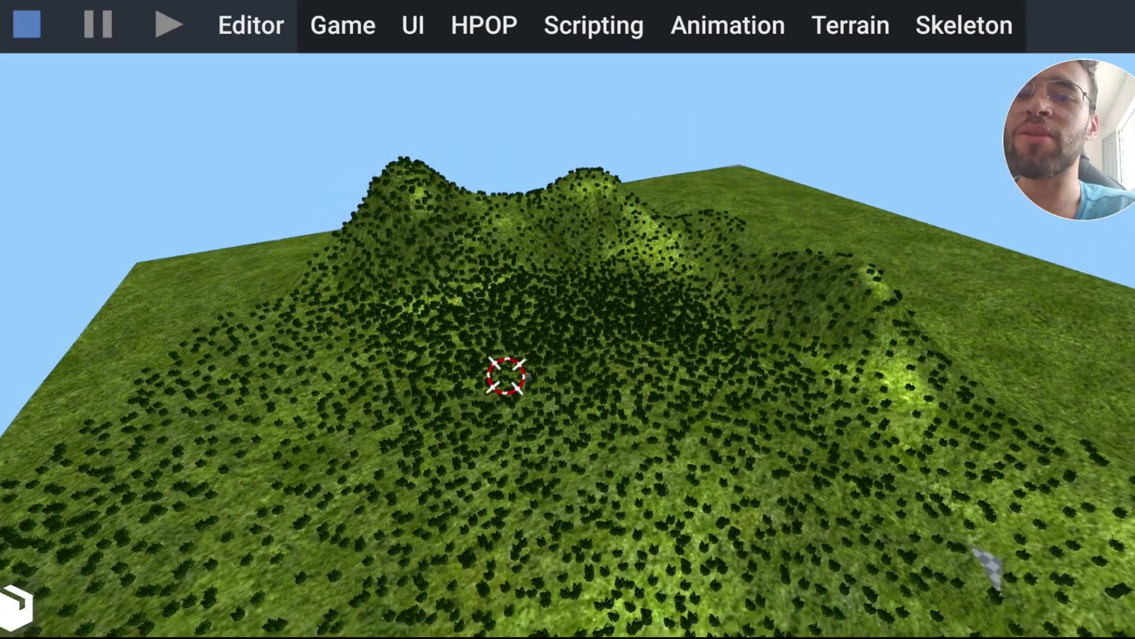
key(Escape)
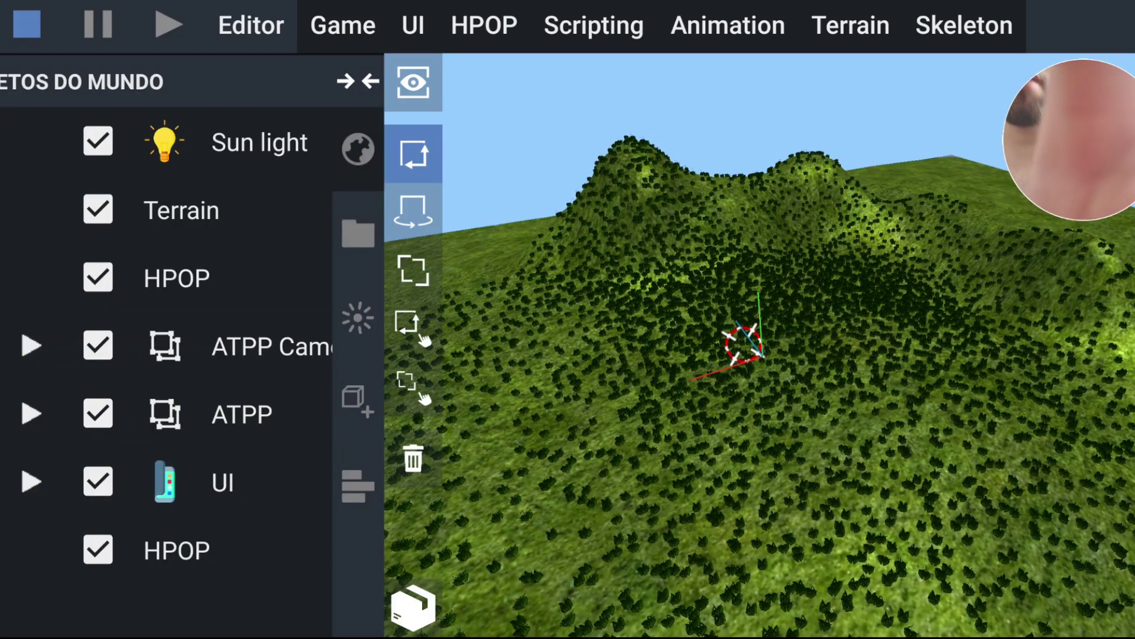
Step: Reset the last HPOP object's position to 0, 0 so its palms sit on the terrain
scroll(999, 413, down, 5)
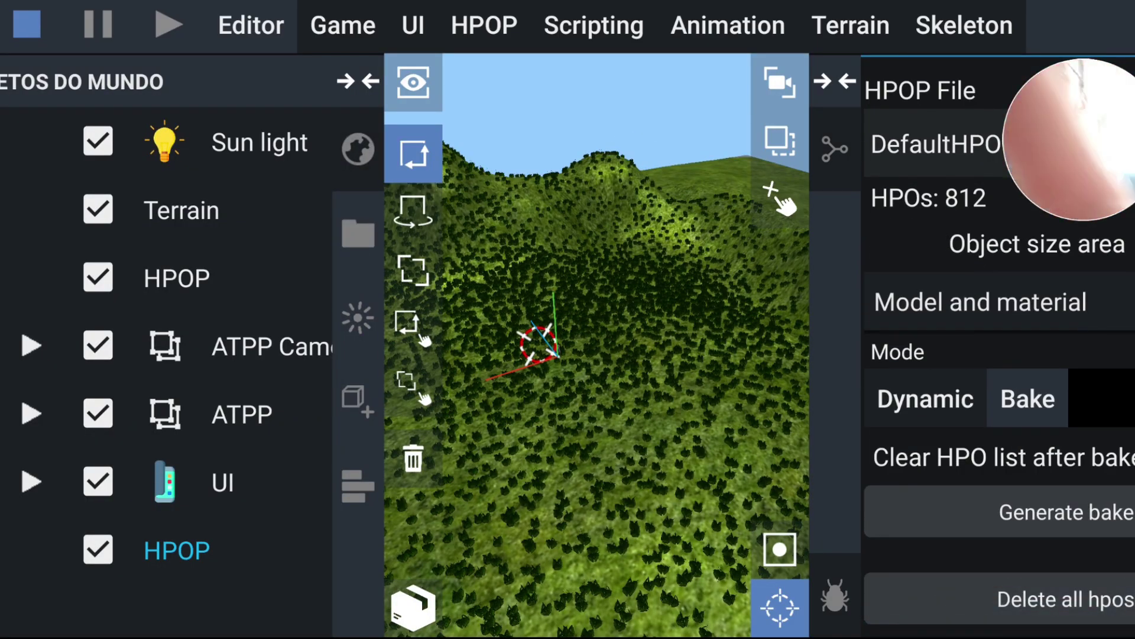
key(Escape)
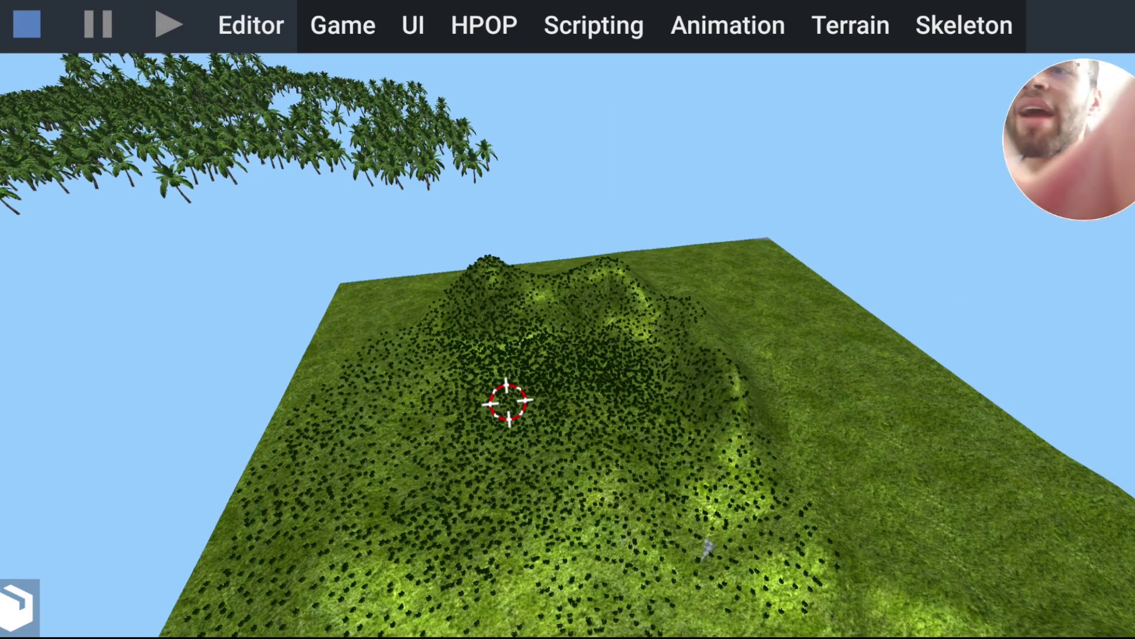
key(Escape)
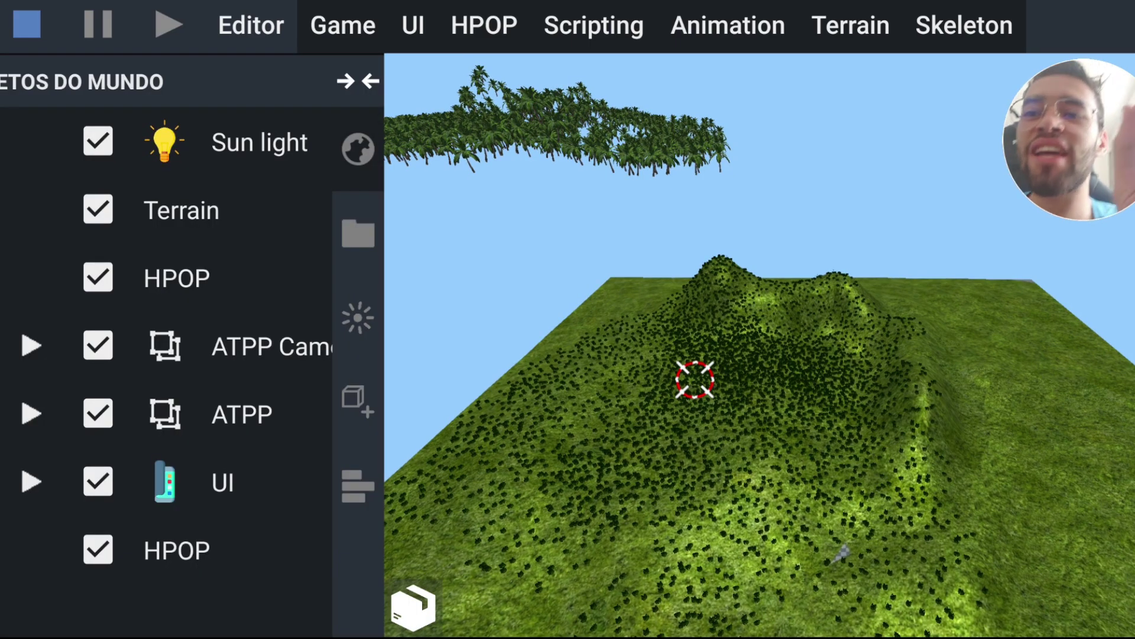
click(176, 549)
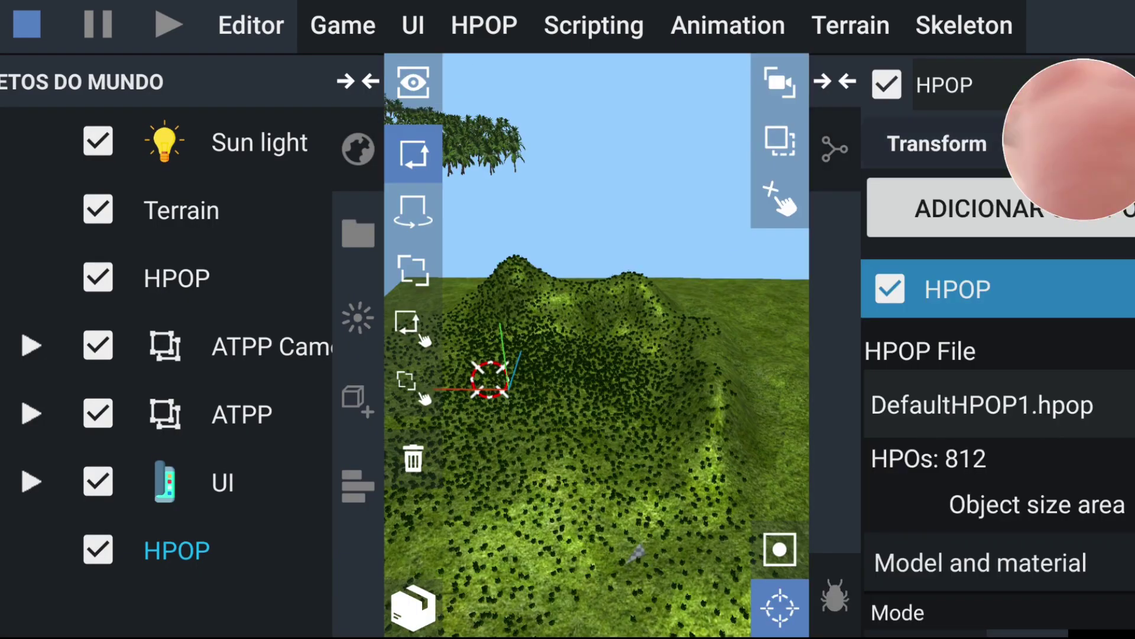
click(937, 144)
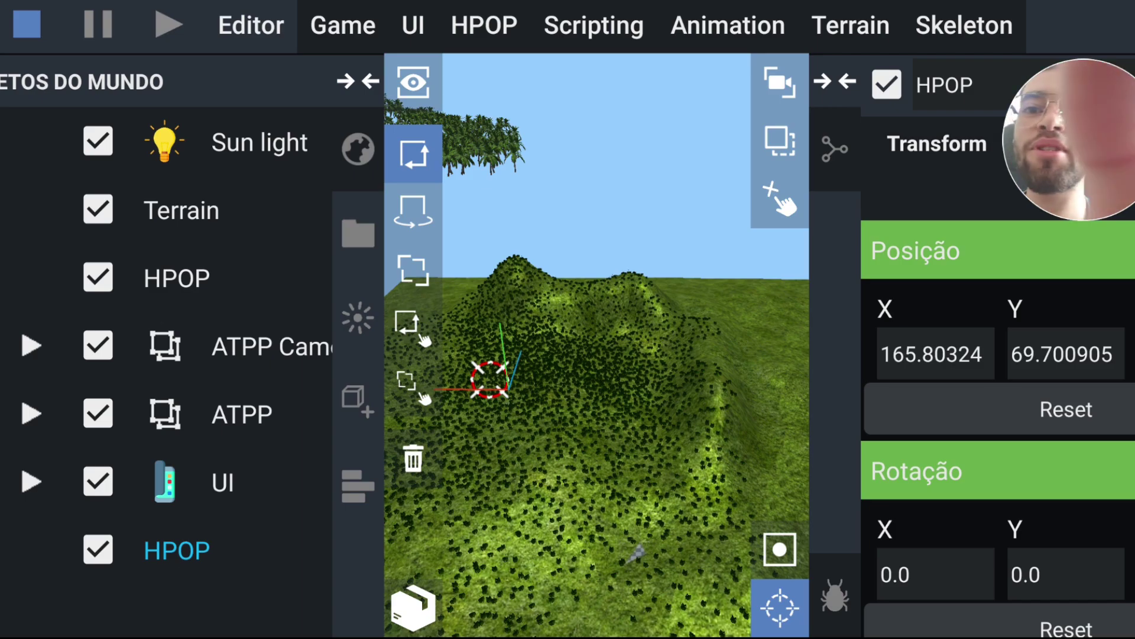
click(1066, 409)
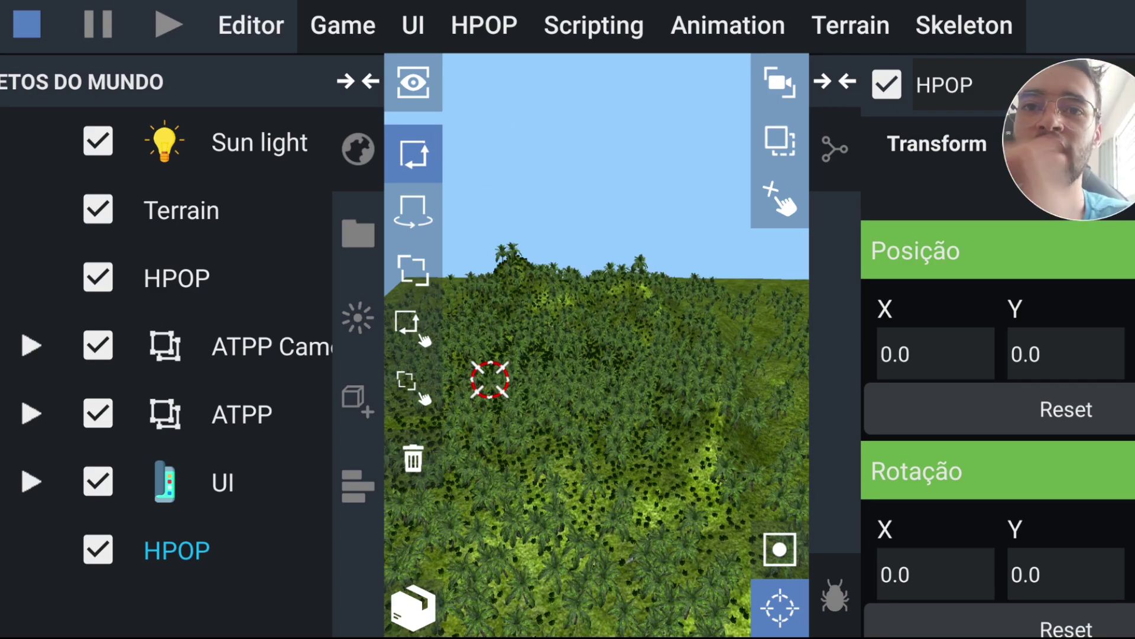
Step: Orbit and zoom the view to inspect the palms now covering the hilly terrain
click(591, 473)
drag(710, 443, 650, 355)
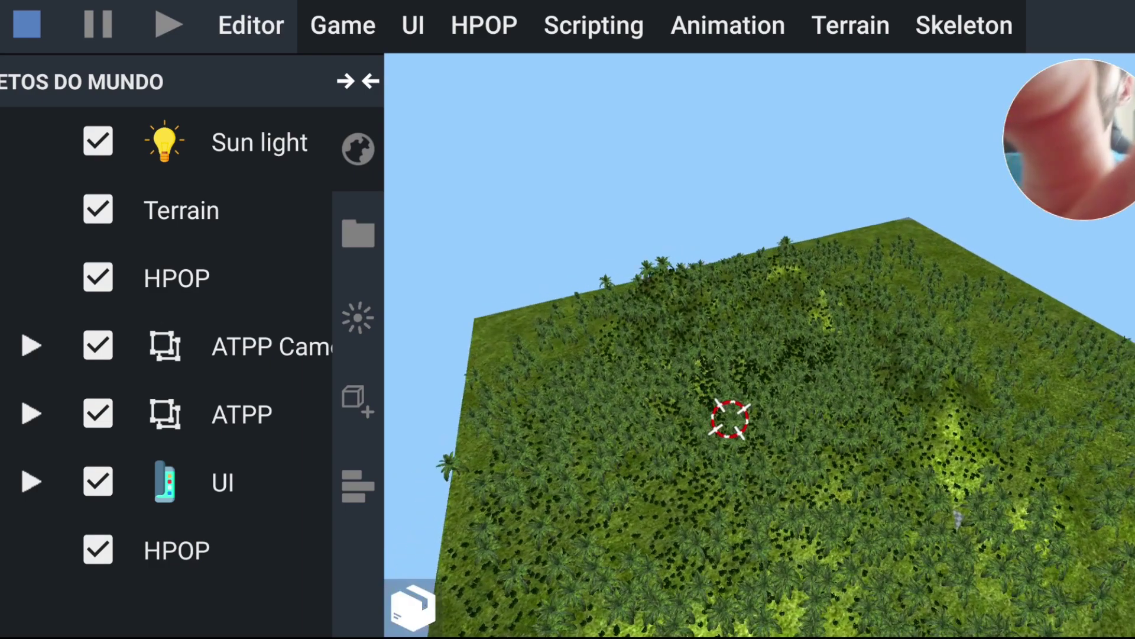
click(532, 421)
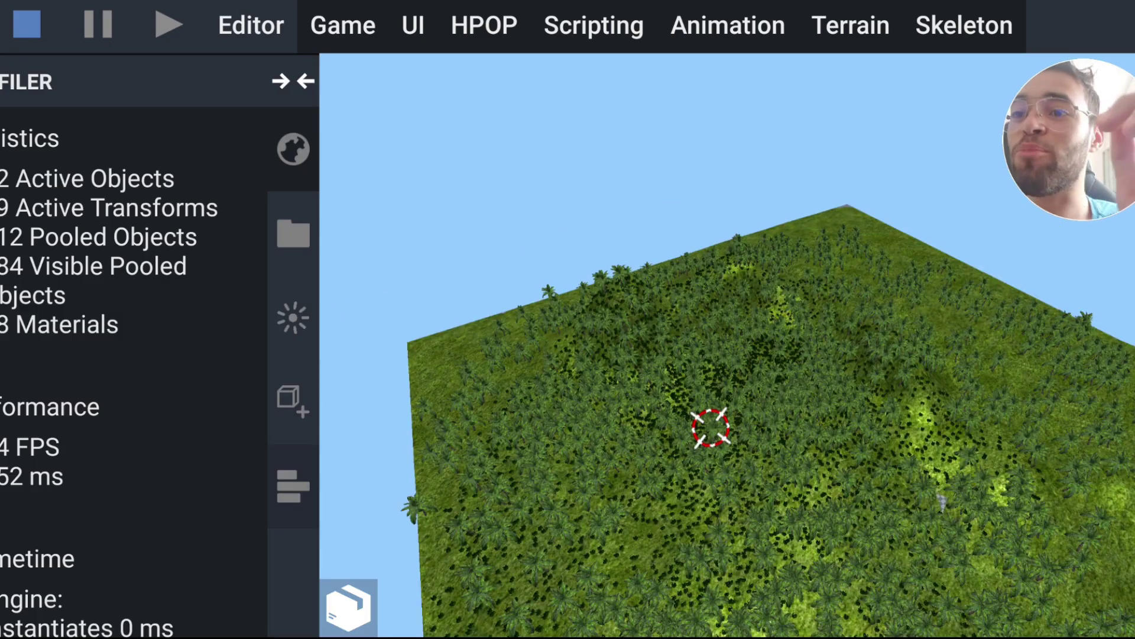
scroll(118, 343, down, 2)
scroll(118, 343, down, 2)
scroll(118, 343, down, 1)
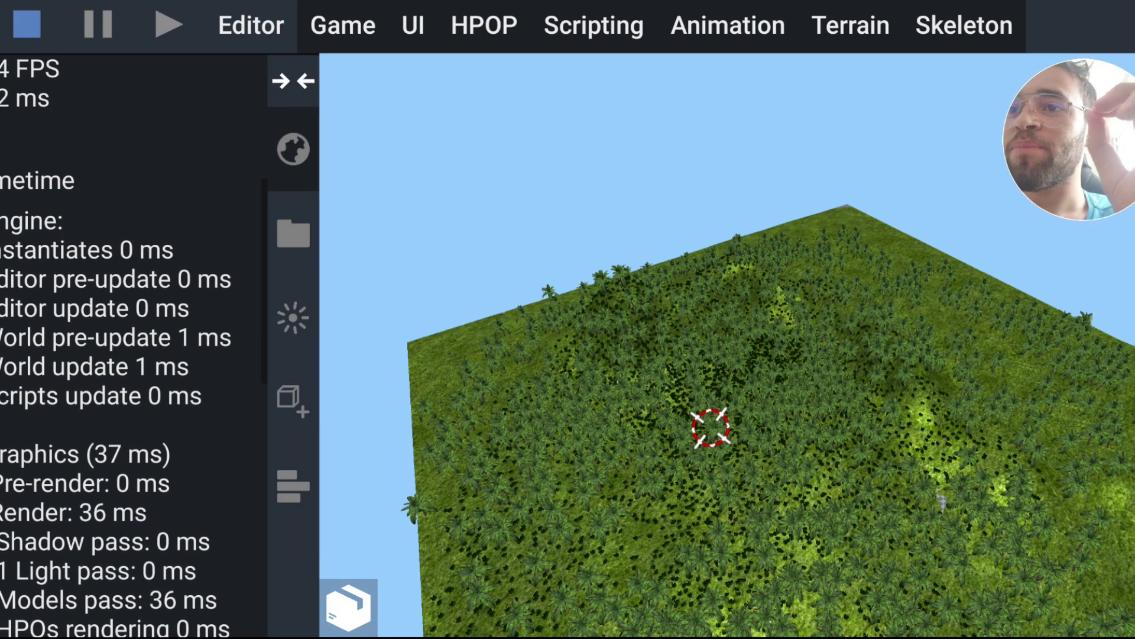
scroll(119, 343, down, 1)
scroll(118, 343, down, 2)
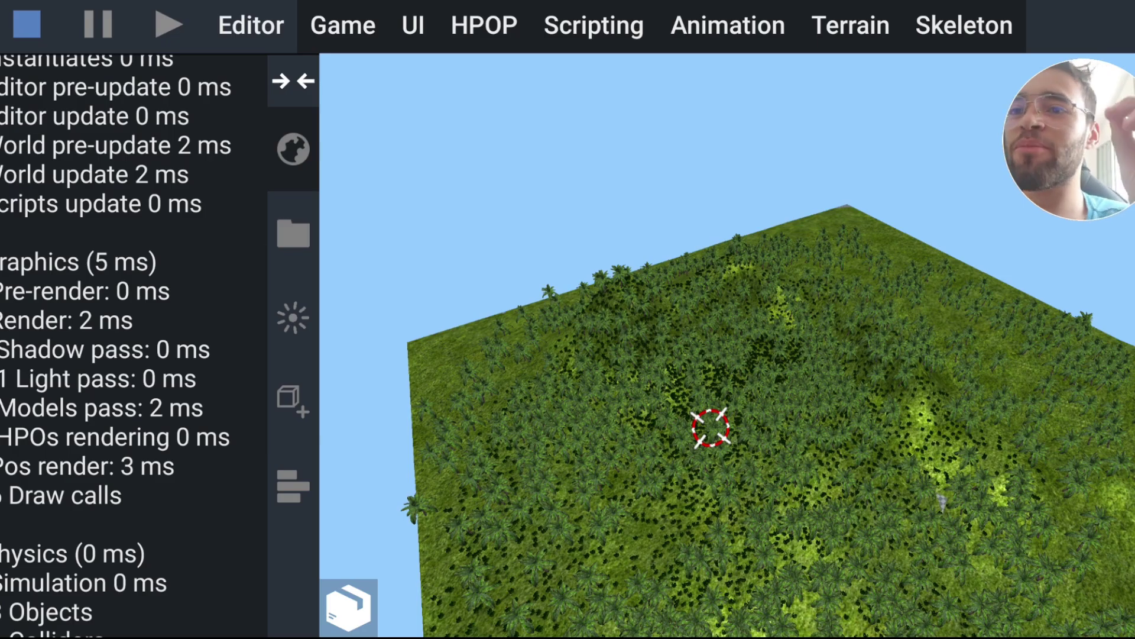
scroll(118, 343, down, 1)
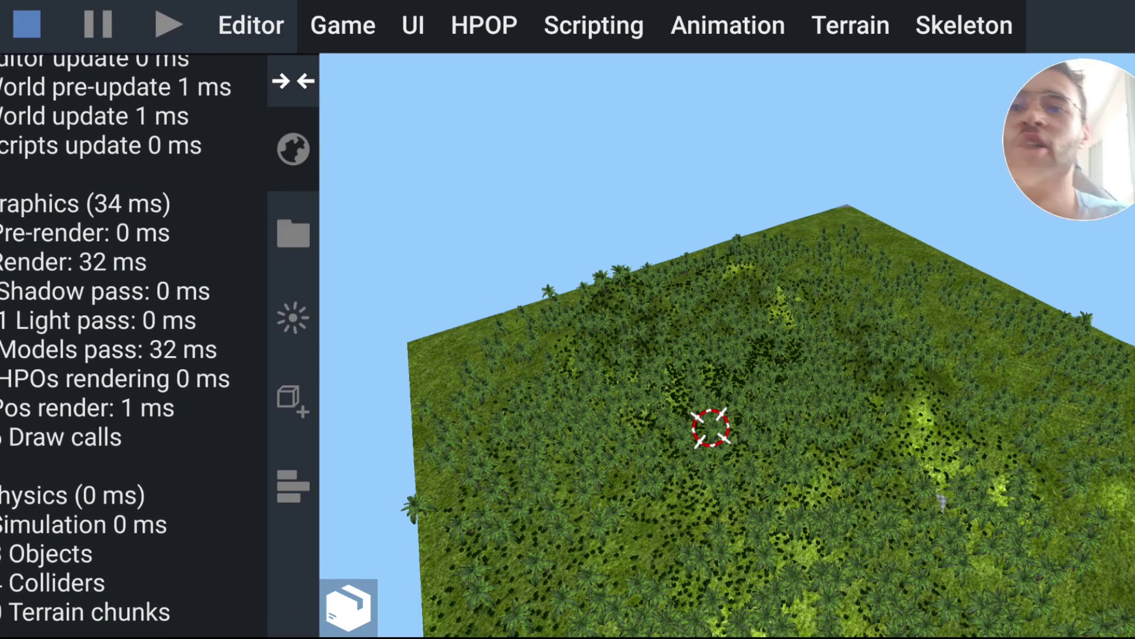
scroll(118, 343, down, 1)
scroll(118, 343, down, 1)
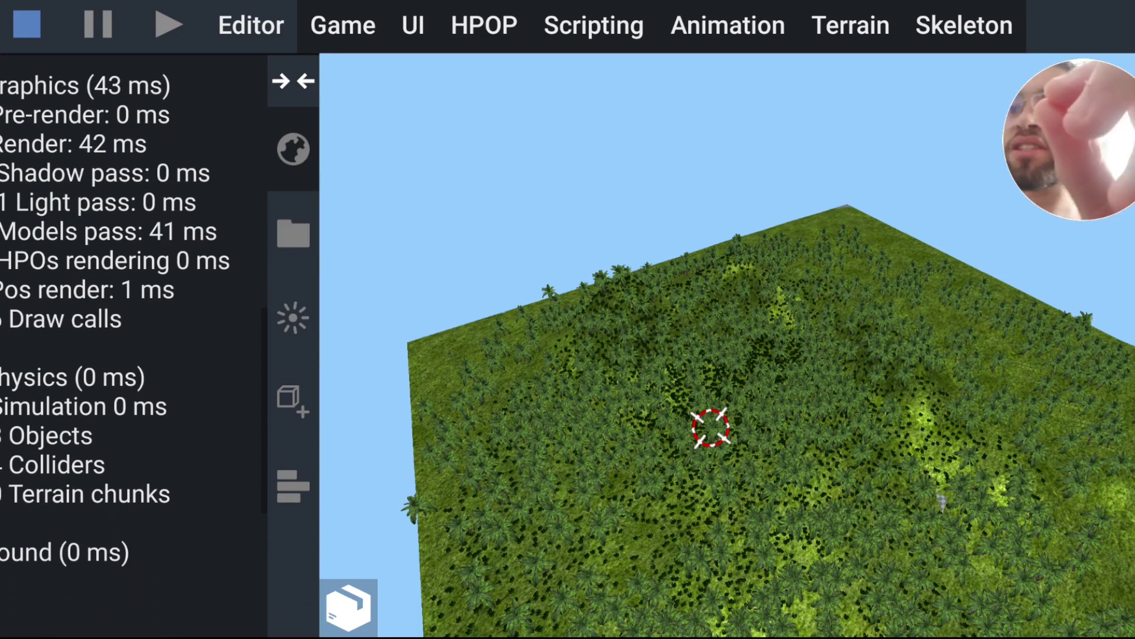
scroll(119, 343, up, 1)
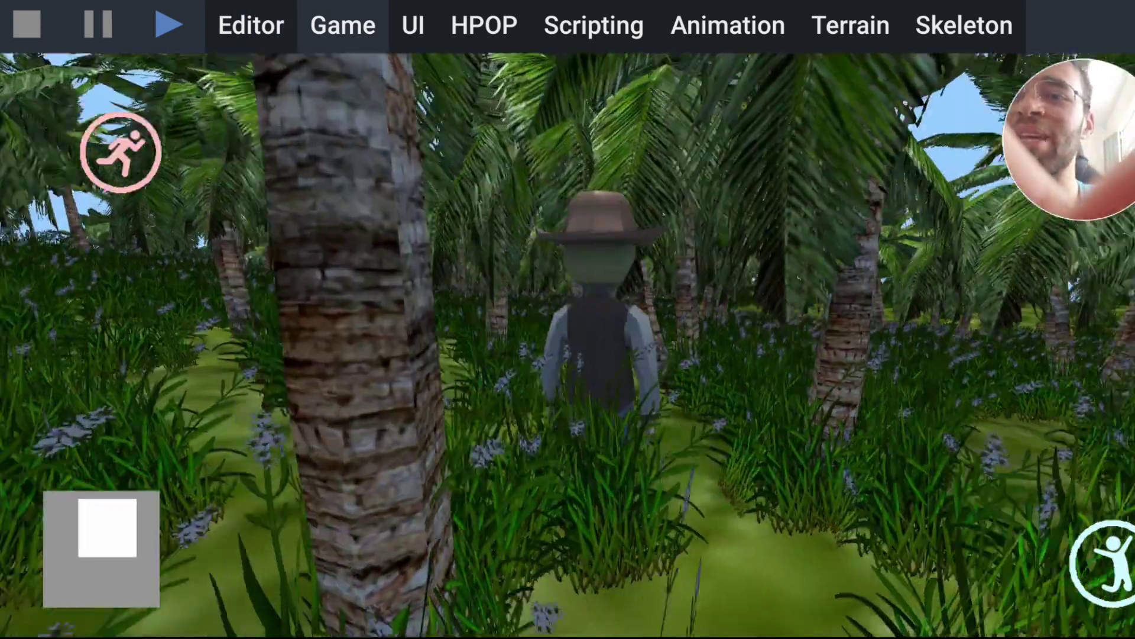
Step: Walk the cowboy forward into the palm jungle, turning toward the grassy path
drag(104, 546, 73, 524)
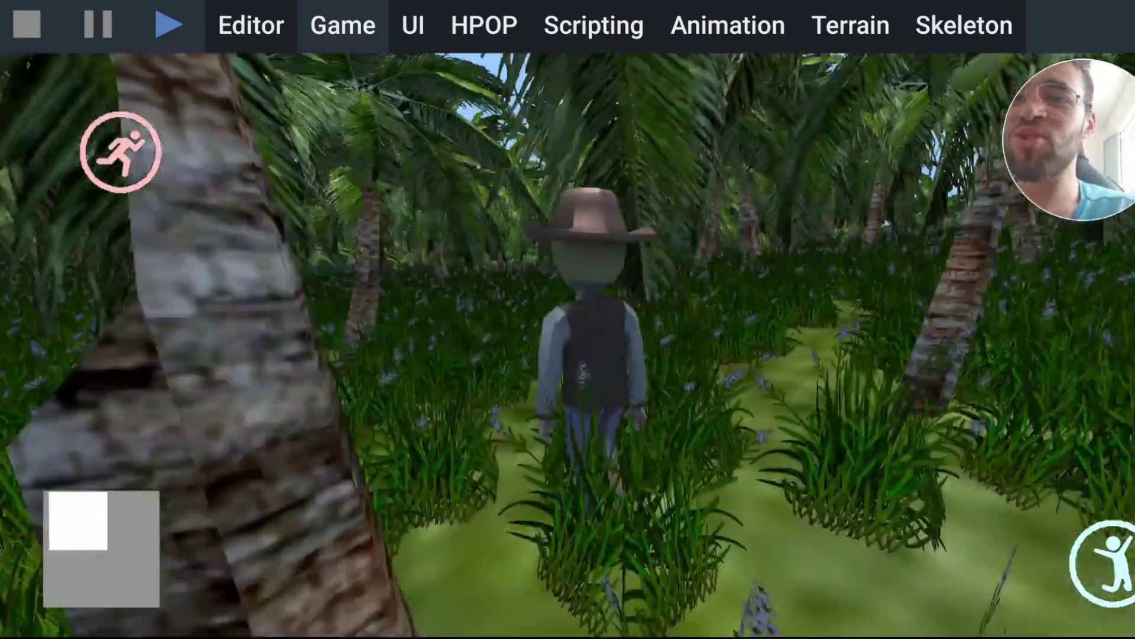
drag(73, 523, 101, 529)
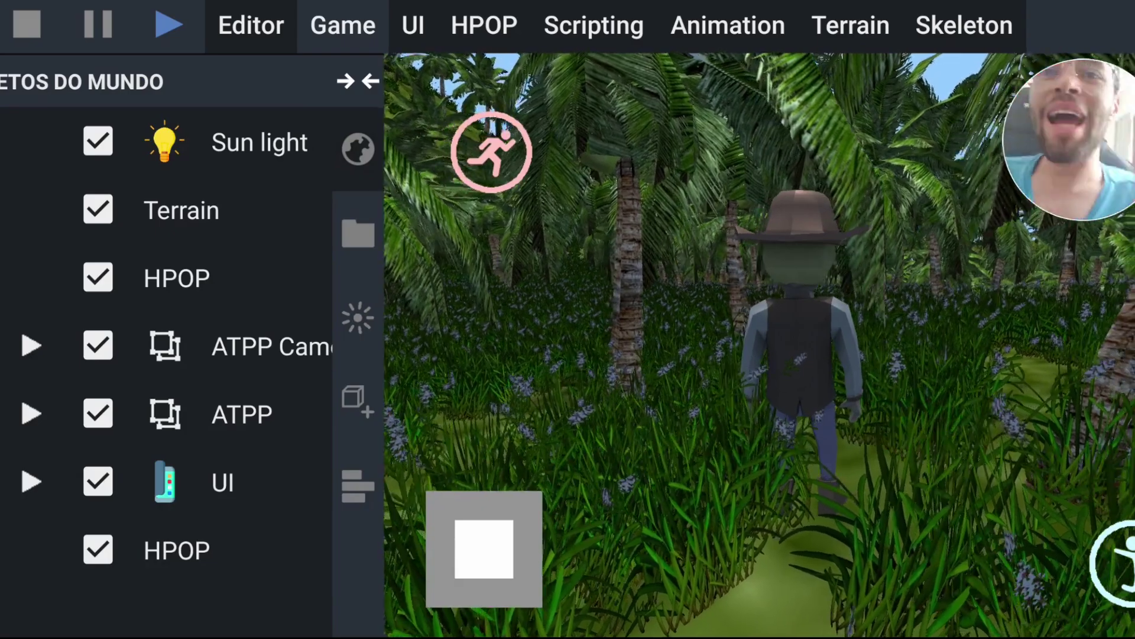
Step: Enable shadows on the Sun light and set the world Space sky colour to near white
click(259, 142)
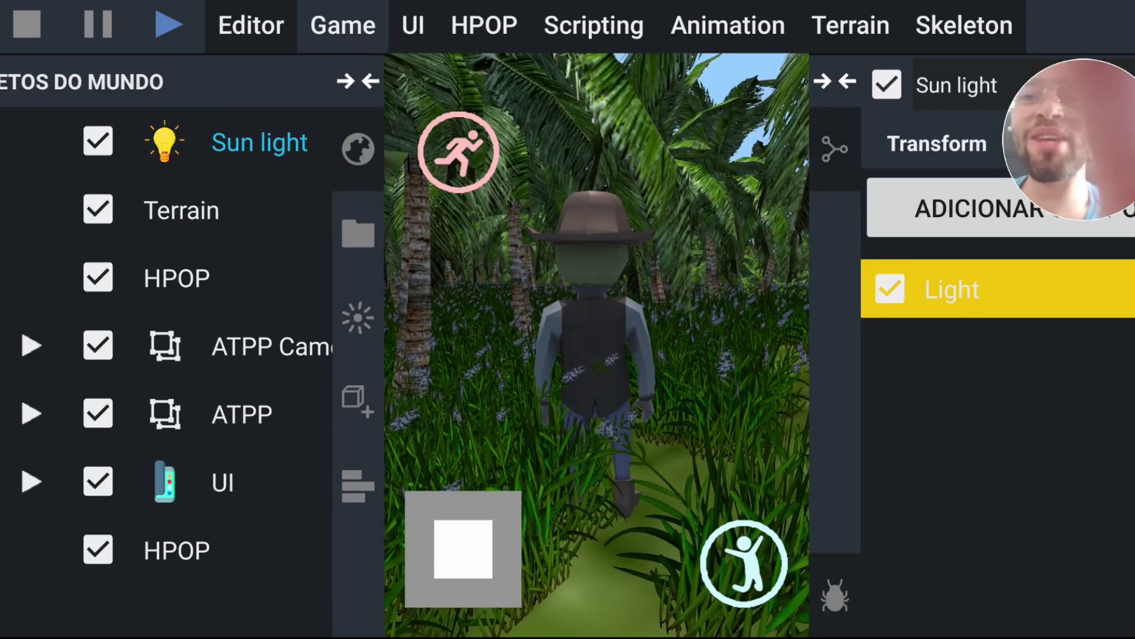
click(893, 591)
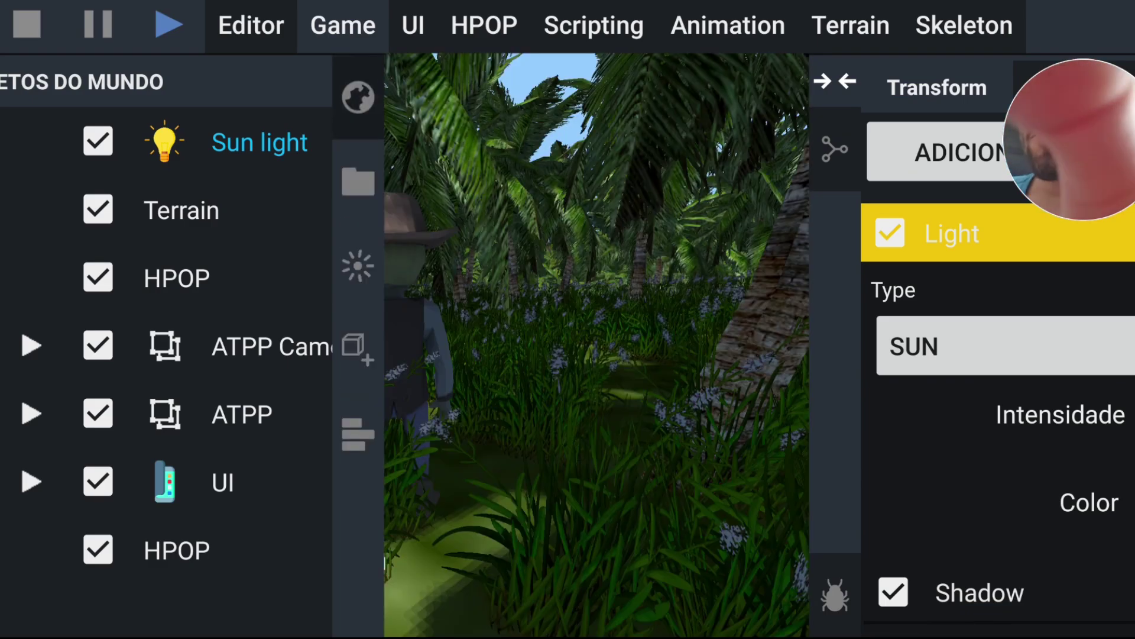
click(358, 266)
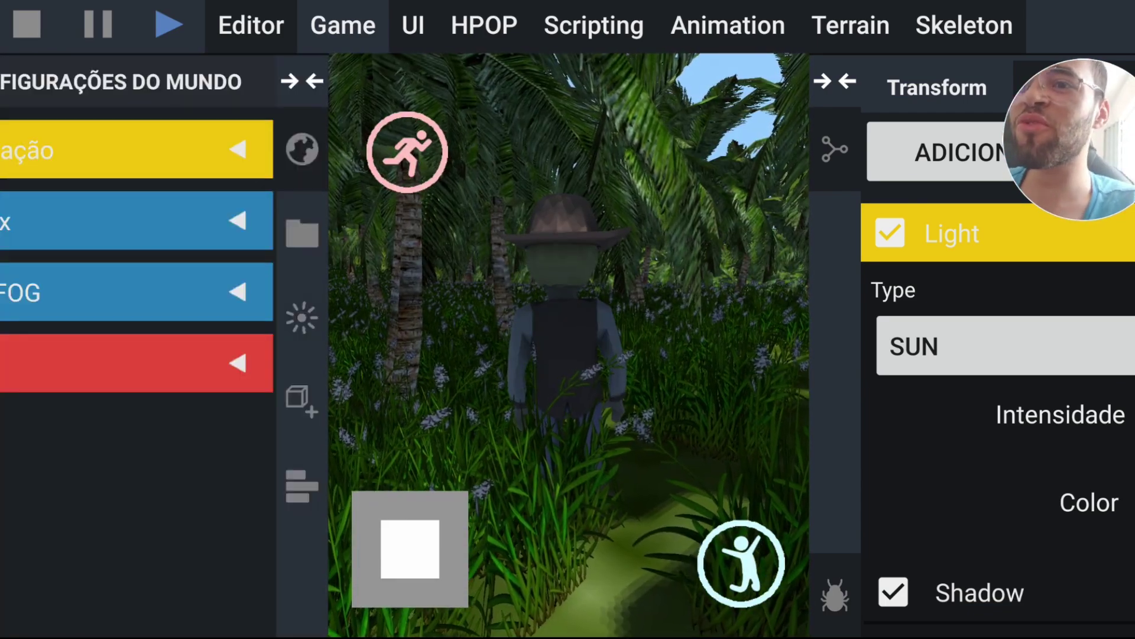
click(237, 149)
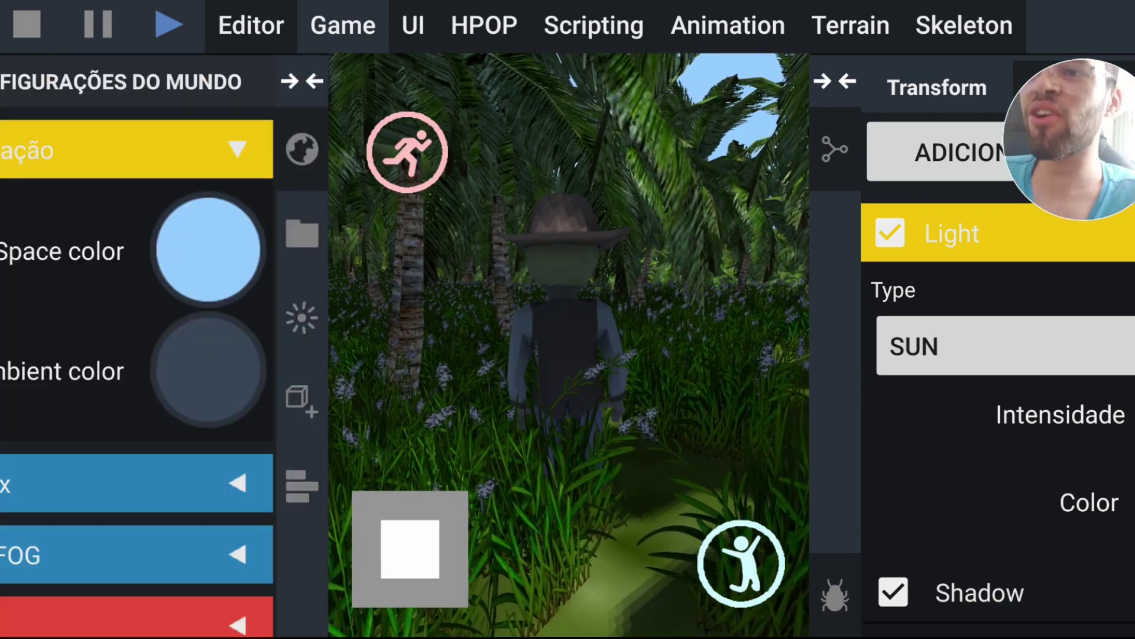
click(208, 249)
mouse_move(264, 248)
mouse_down()
mouse_move(220, 187)
mouse_move(238, 193)
mouse_up()
click(900, 501)
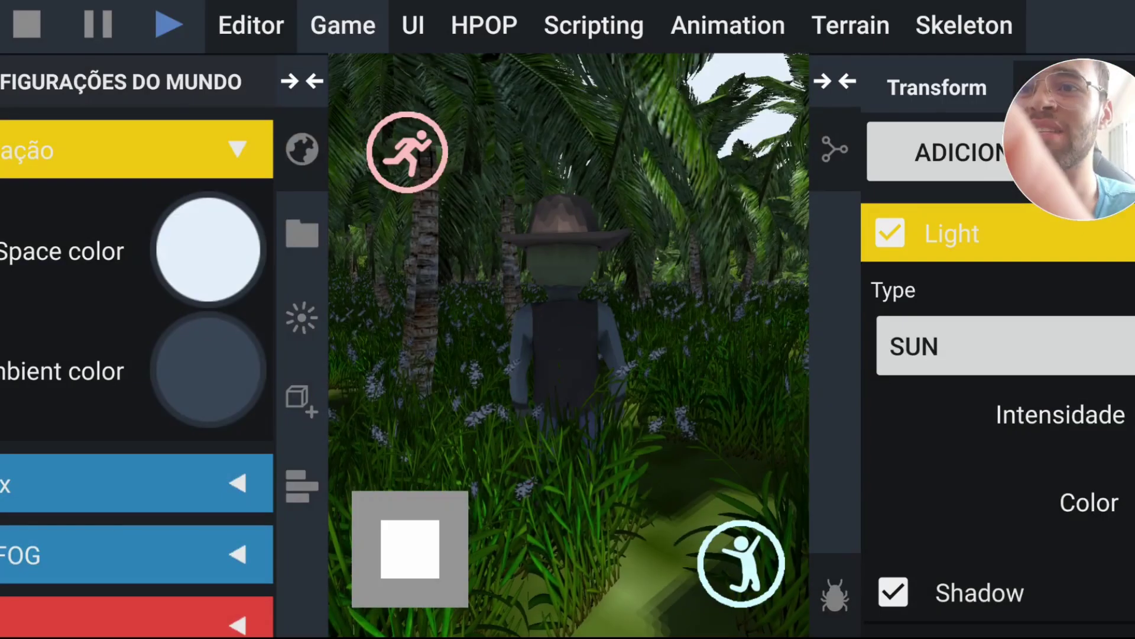
click(237, 149)
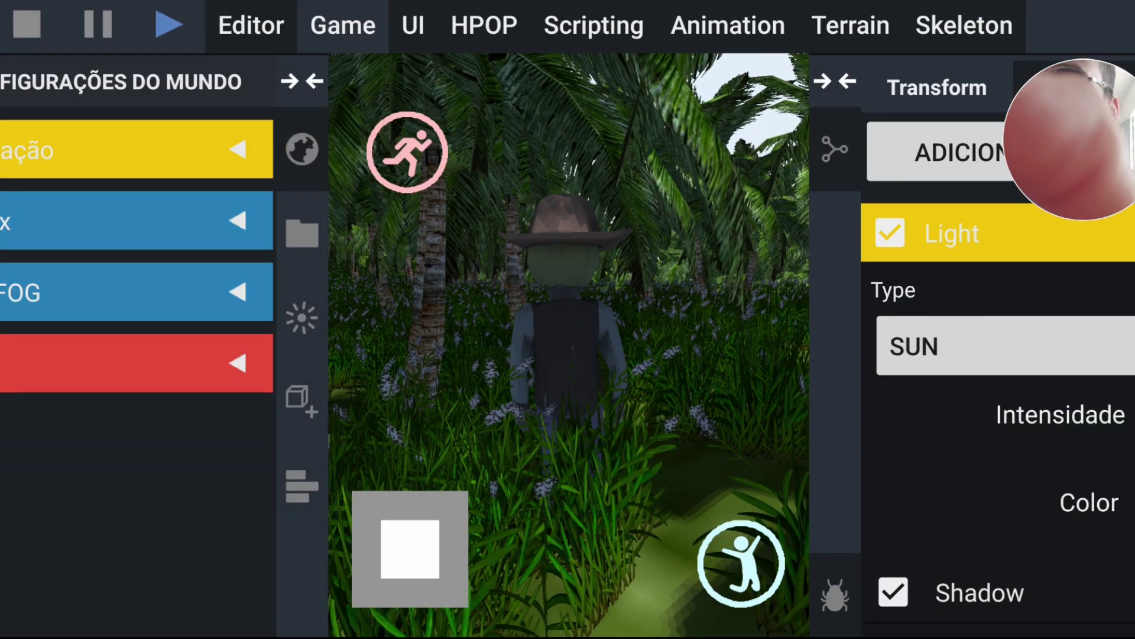
Step: Switch the sun shadows to hard and expand the fog settings
click(237, 291)
scroll(136, 355, down, 1)
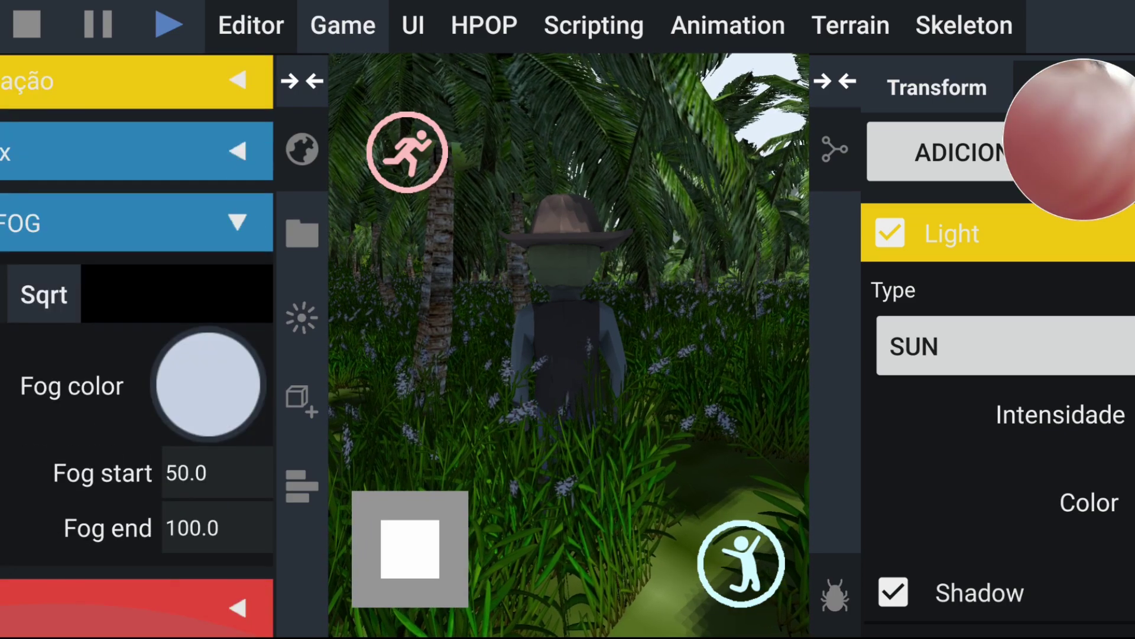
scroll(999, 343, down, 3)
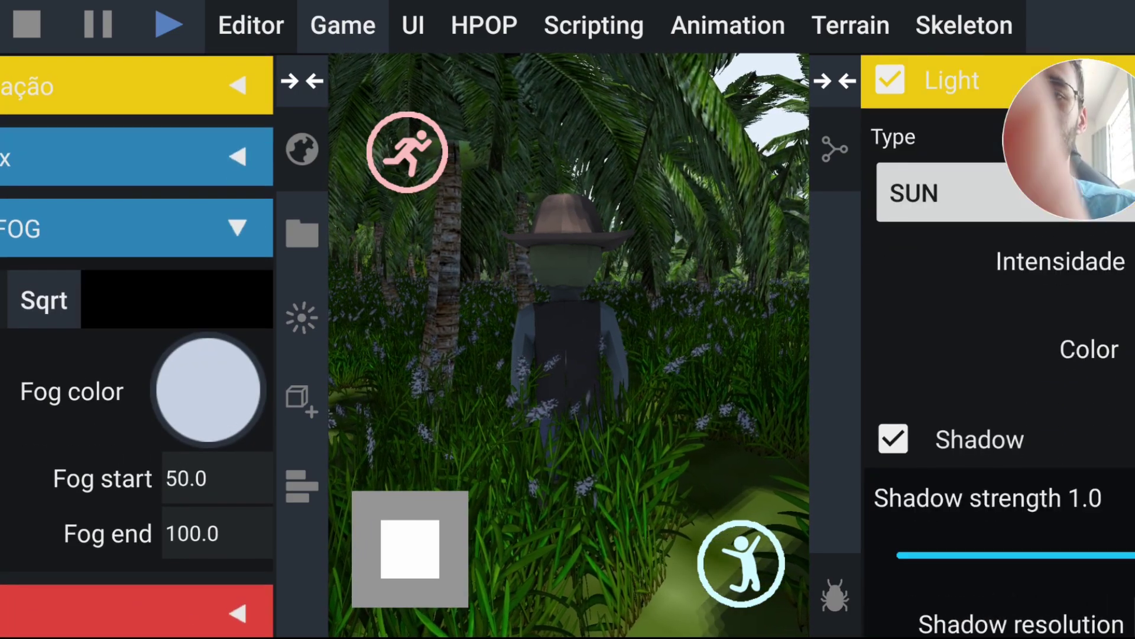
scroll(999, 343, down, 3)
scroll(1000, 343, down, 1)
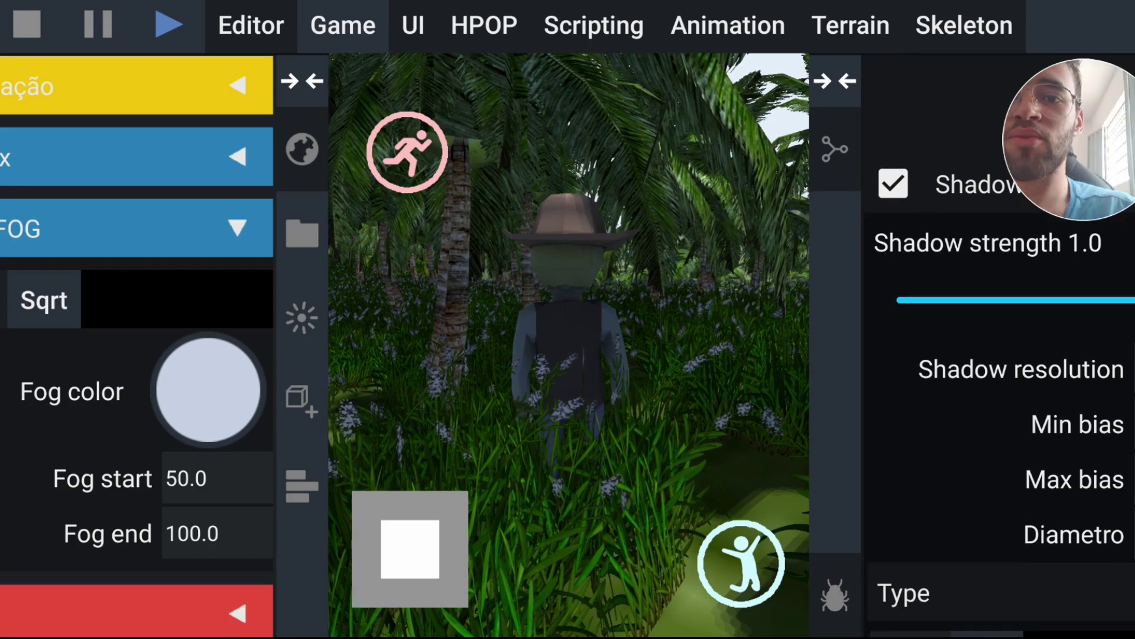
scroll(999, 343, down, 3)
click(910, 518)
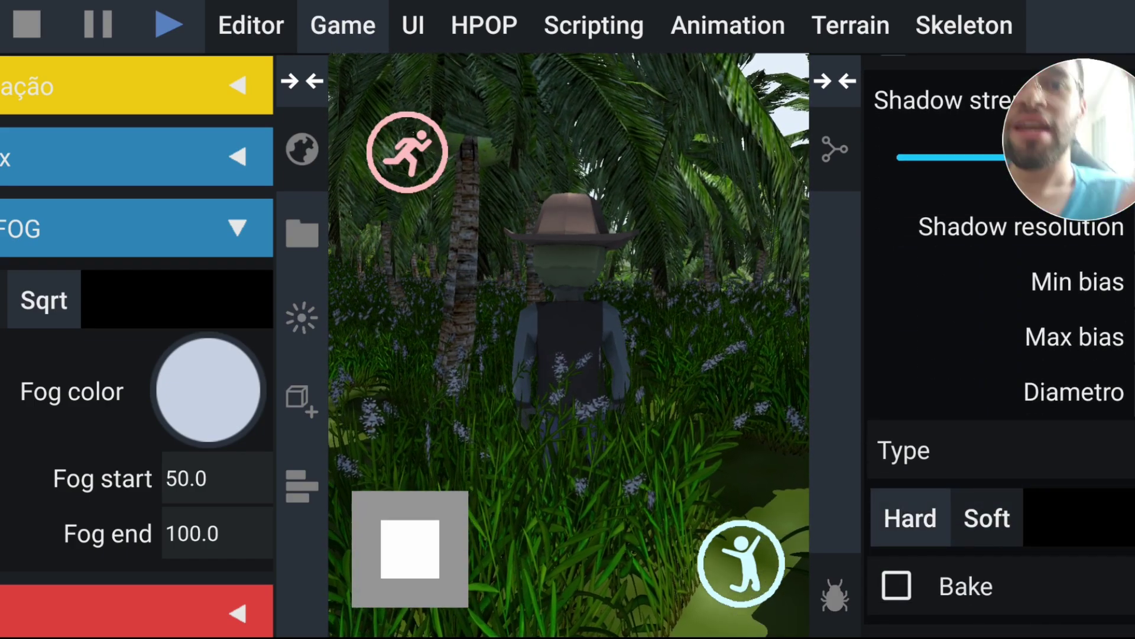
click(216, 478)
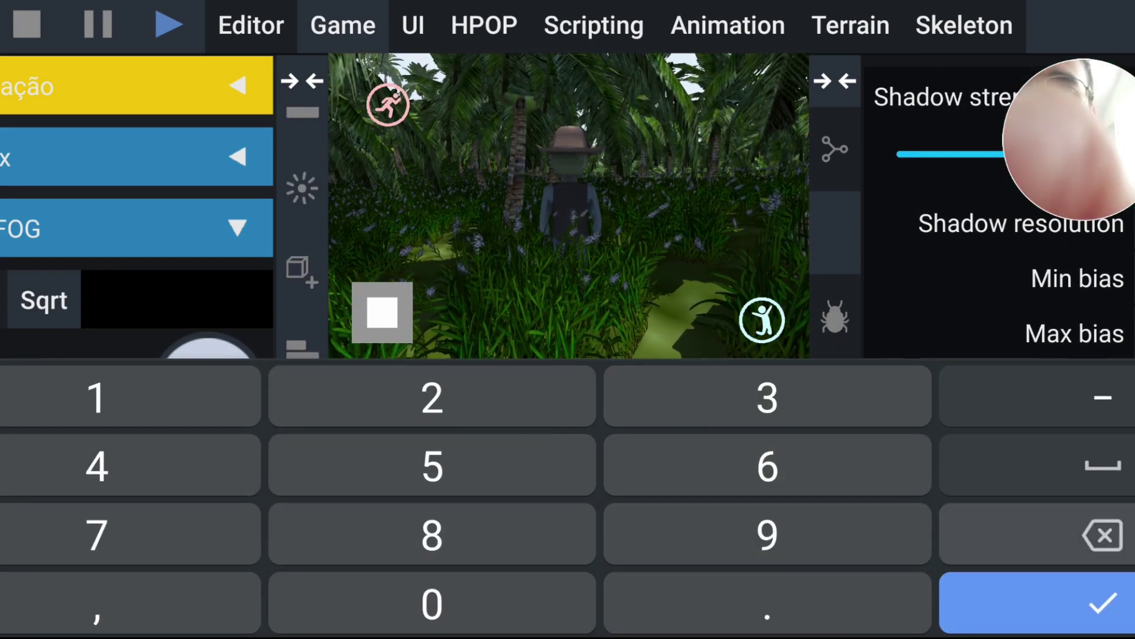
key(Return)
click(834, 81)
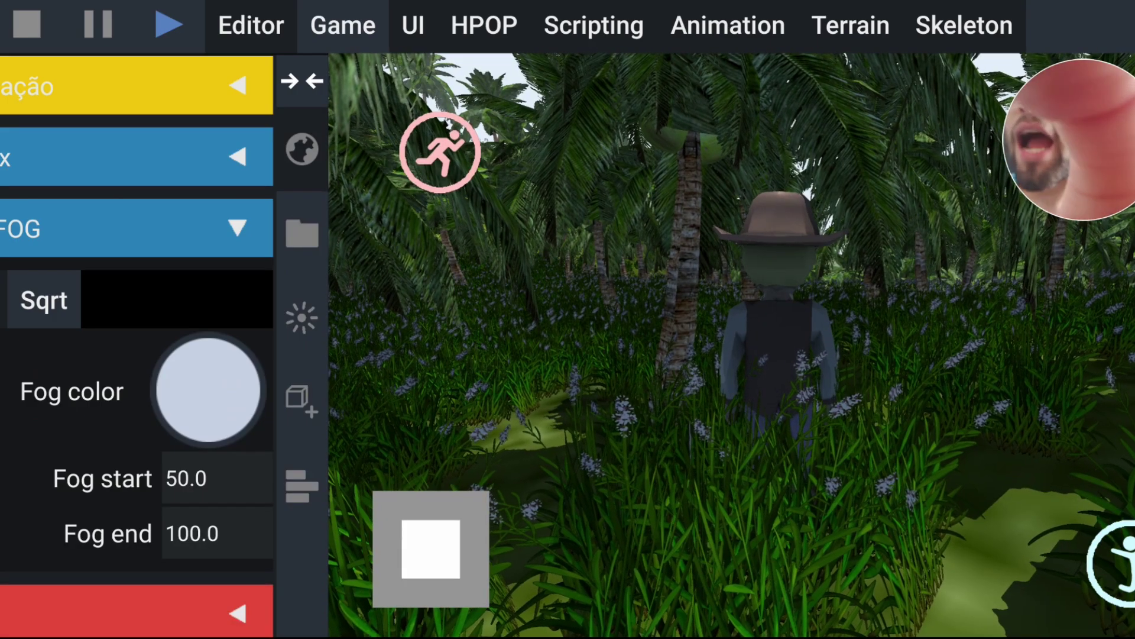
Step: Make the fog colour near white
click(208, 390)
click(253, 270)
click(224, 189)
click(899, 502)
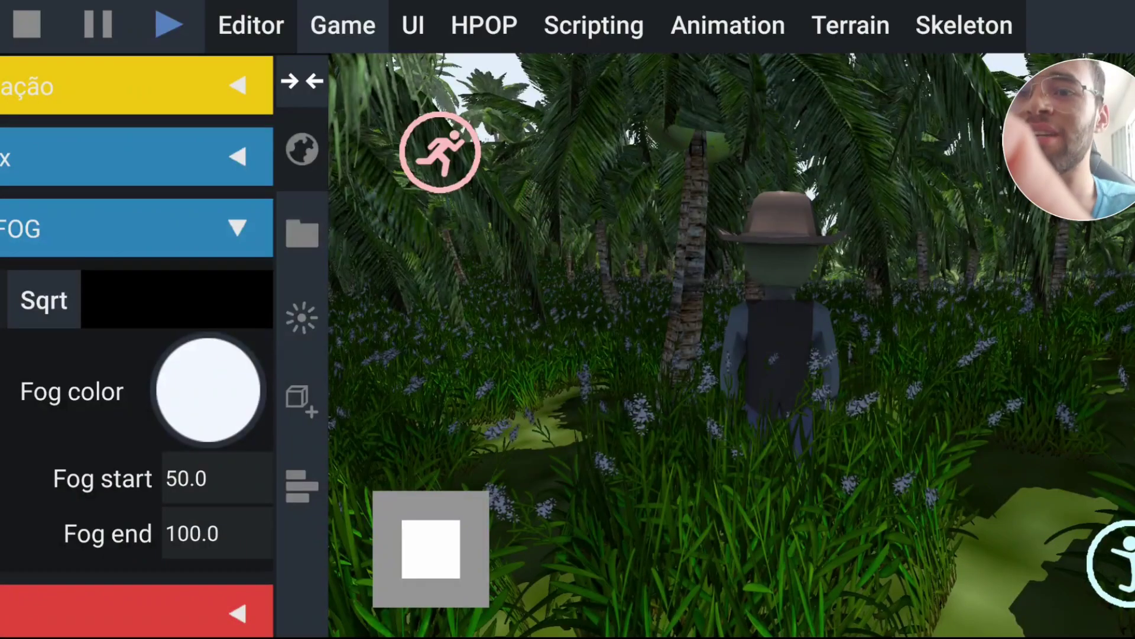
Step: Set the fog start to 10 and the fog end to 50
click(185, 477)
text(10)
key(Return)
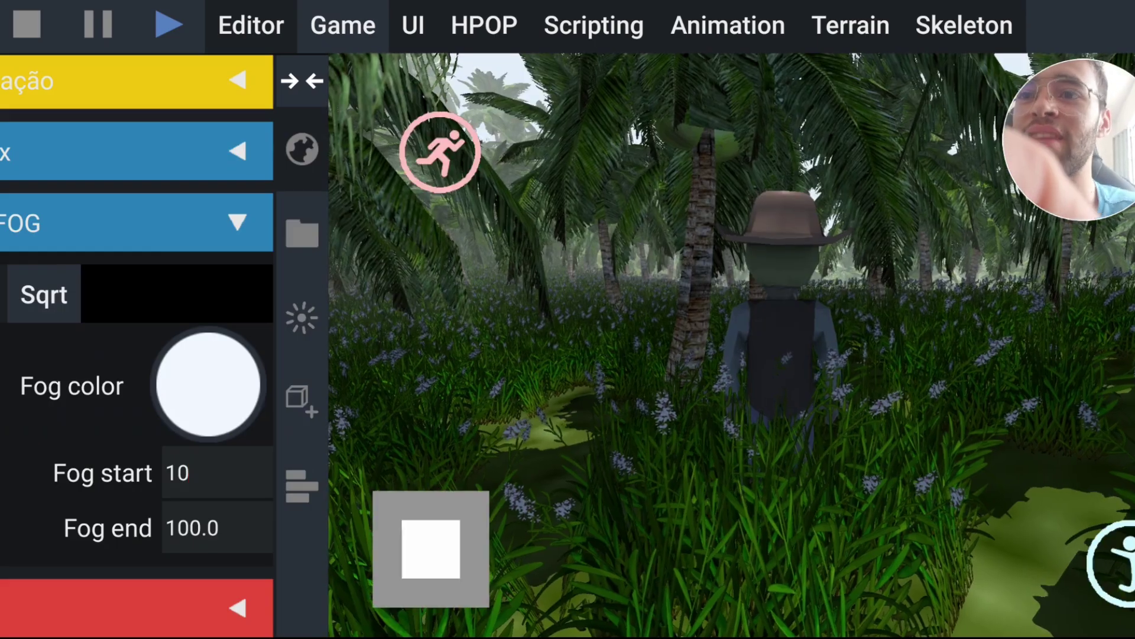
click(216, 528)
text(5)
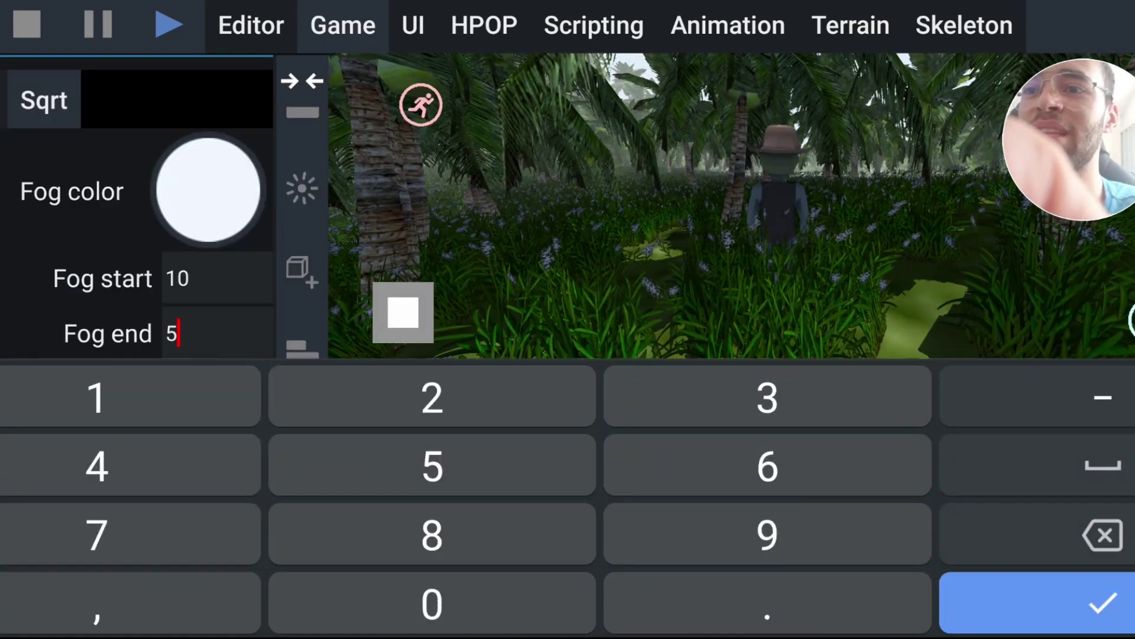
text(0)
key(Return)
Step: Playtest by walking the cowboy through the foggy grass, then return to the scene editor
click(251, 25)
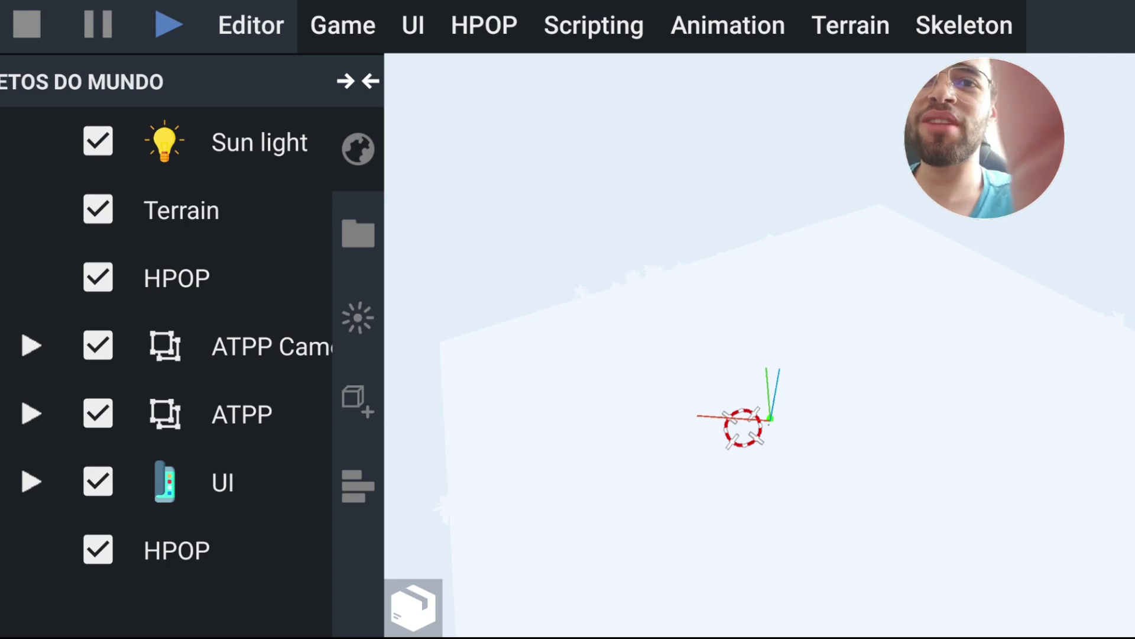
click(242, 413)
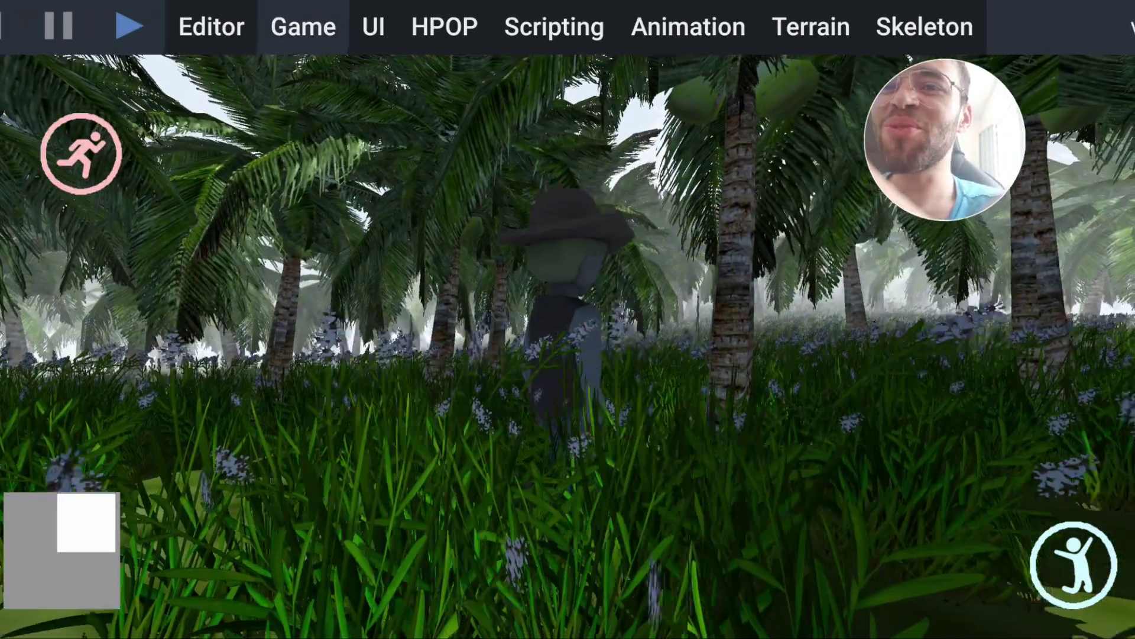
drag(86, 522, 70, 521)
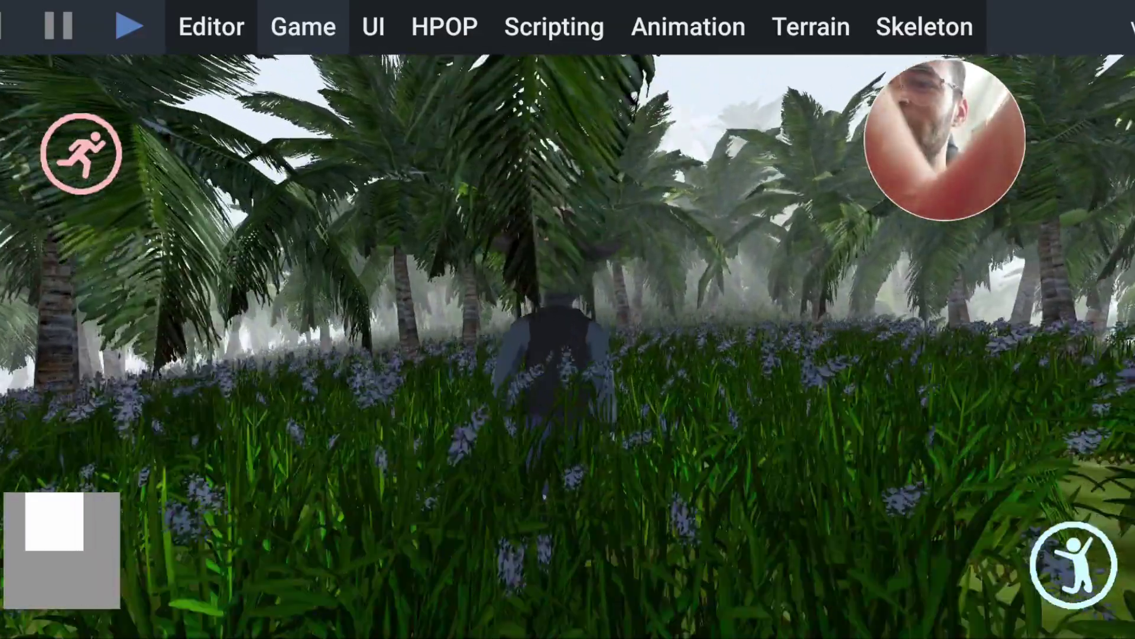
mouse_move(55, 522)
mouse_down()
mouse_move(82, 549)
mouse_move(68, 521)
mouse_move(92, 521)
mouse_move(62, 521)
mouse_up()
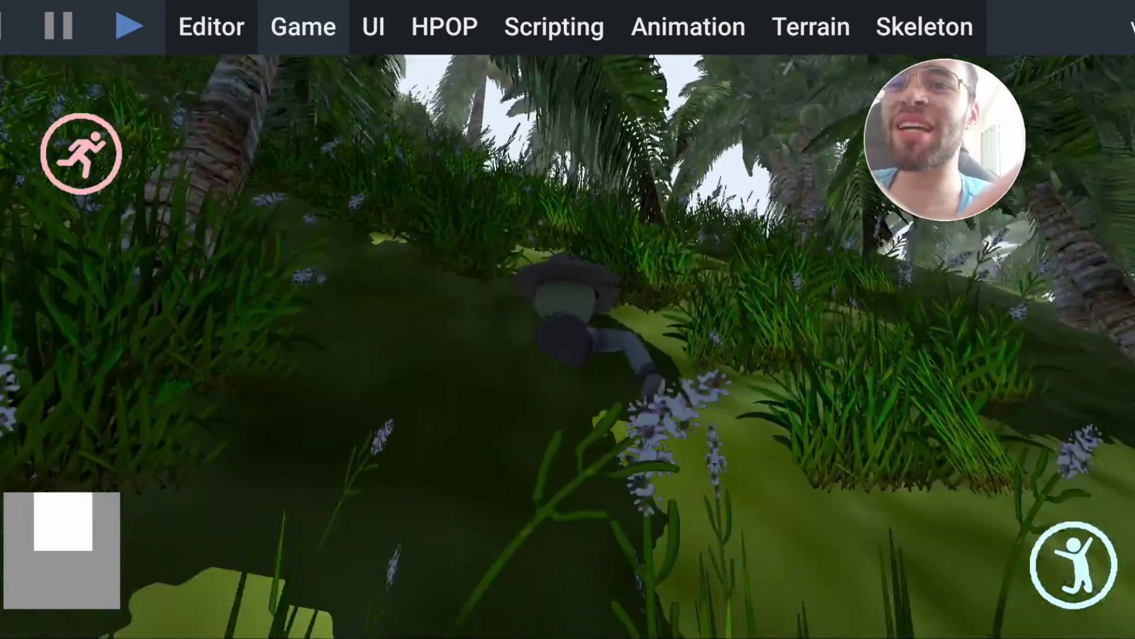
click(211, 27)
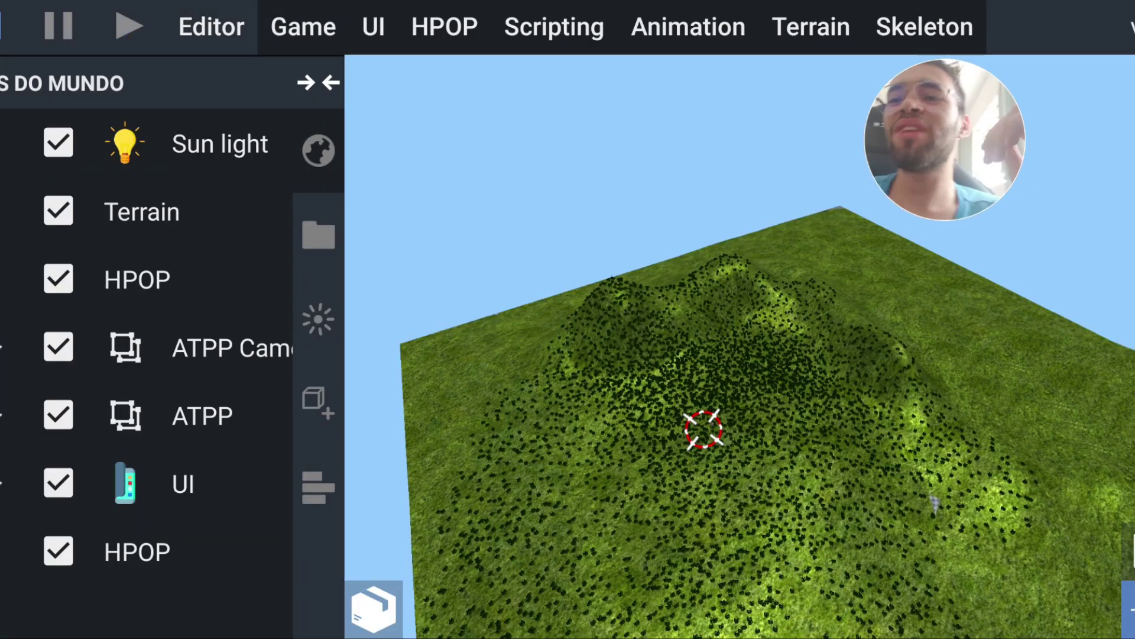
click(318, 82)
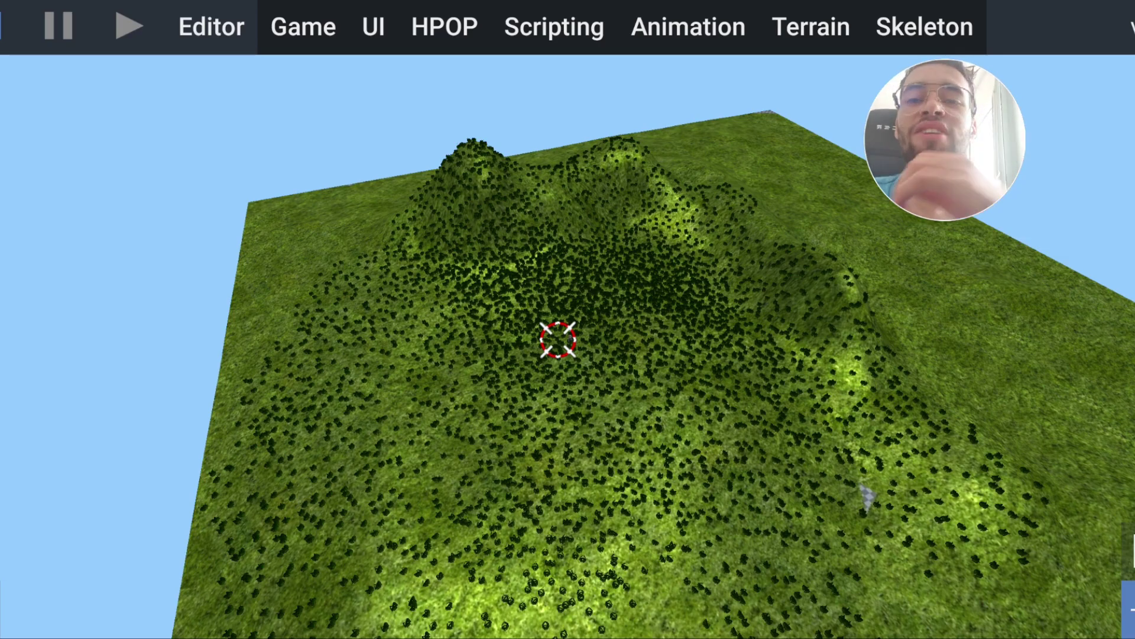
scroll(418, 456, down, 3)
scroll(499, 144, up, 4)
scroll(540, 441, down, 4)
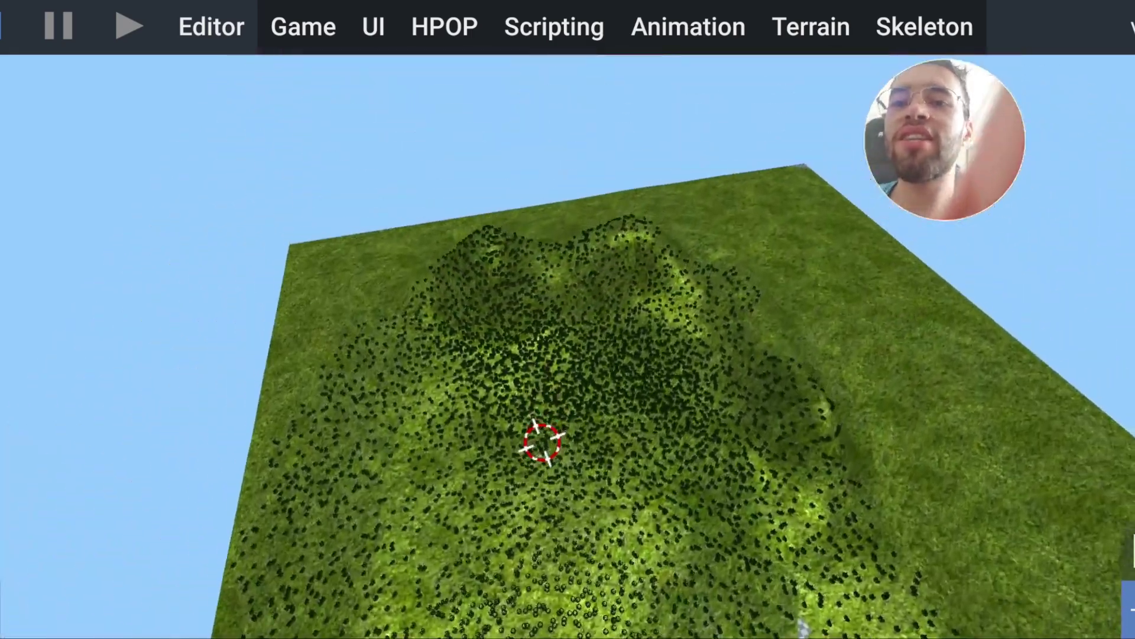
scroll(609, 157, up, 4)
scroll(609, 157, down, 5)
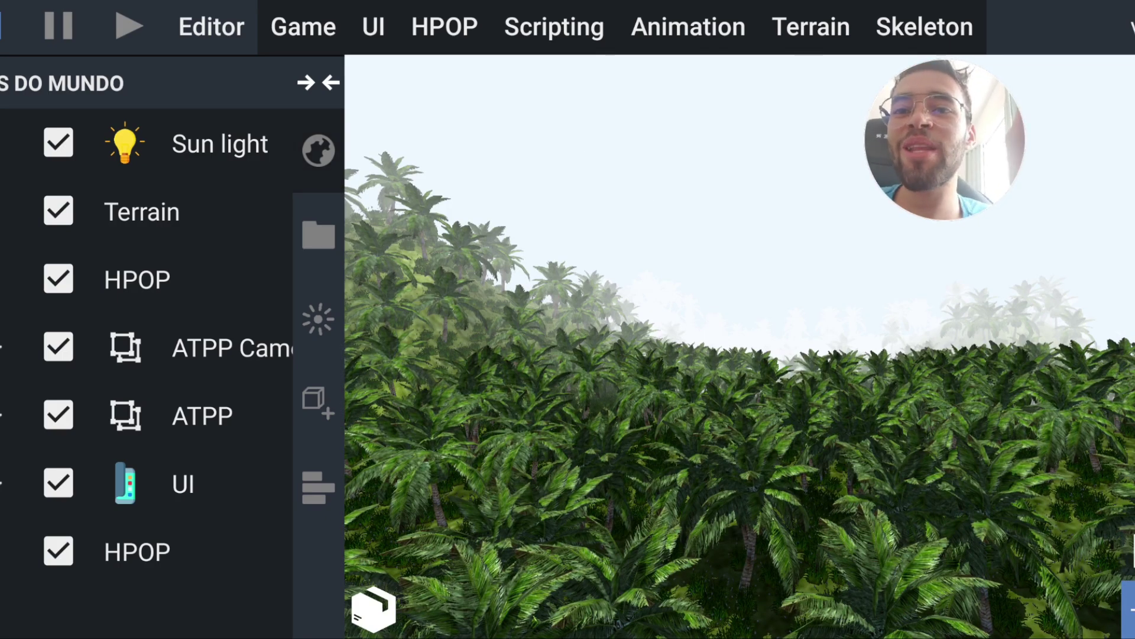
Step: Show the first HPOP's components (DefaultHPOP0.hpop, 4751 objects) and pick the Nature Fast shader
click(137, 551)
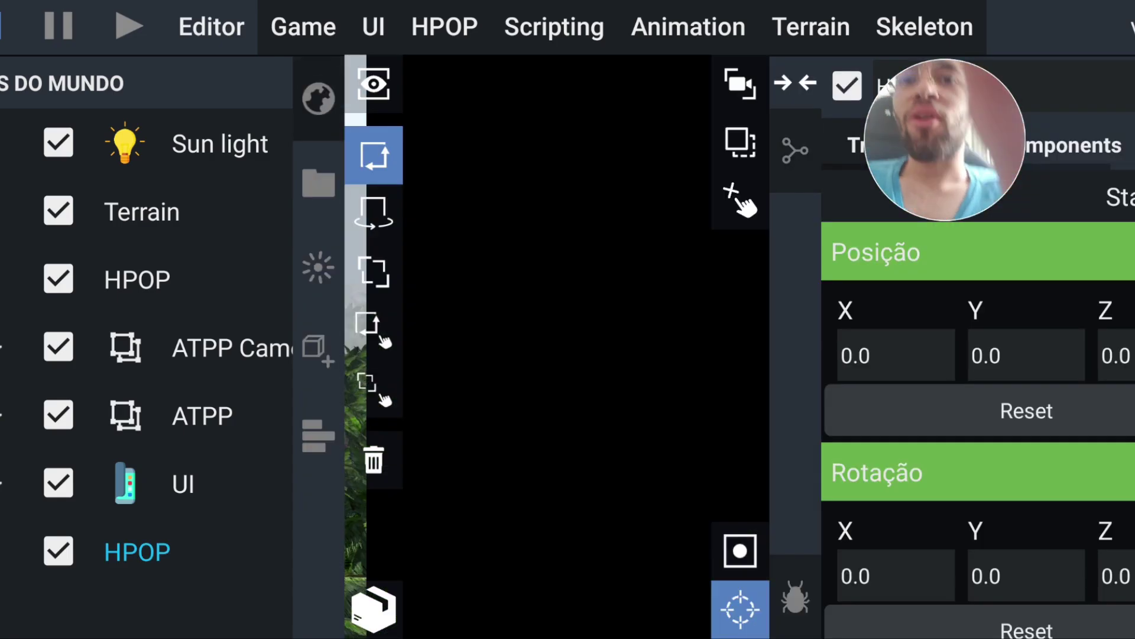
click(319, 83)
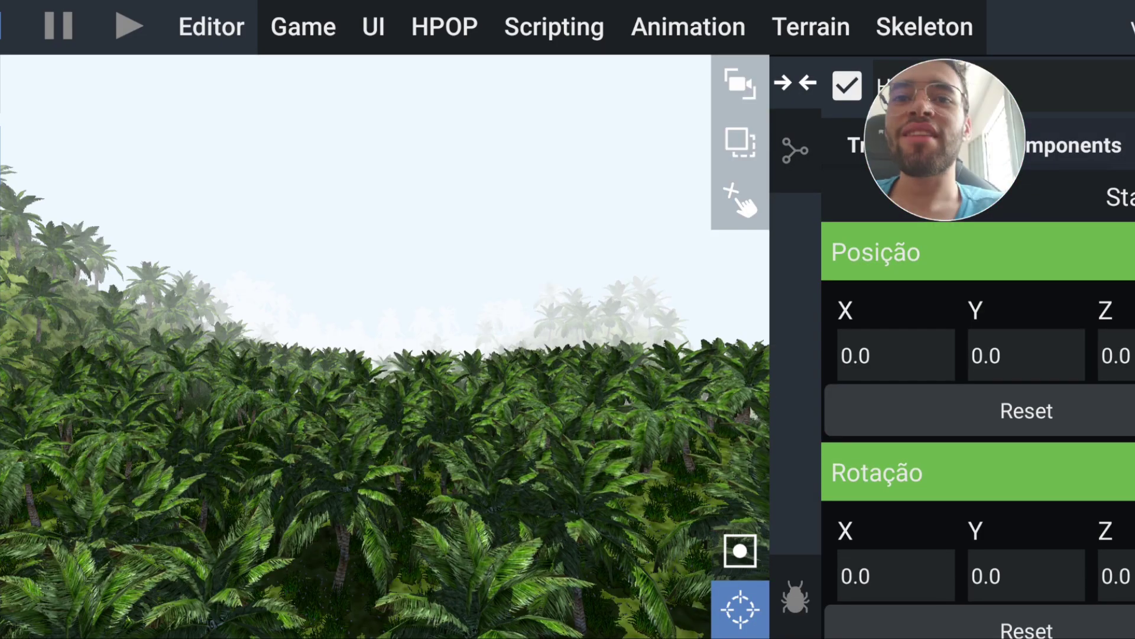
click(1073, 145)
scroll(976, 355, down, 5)
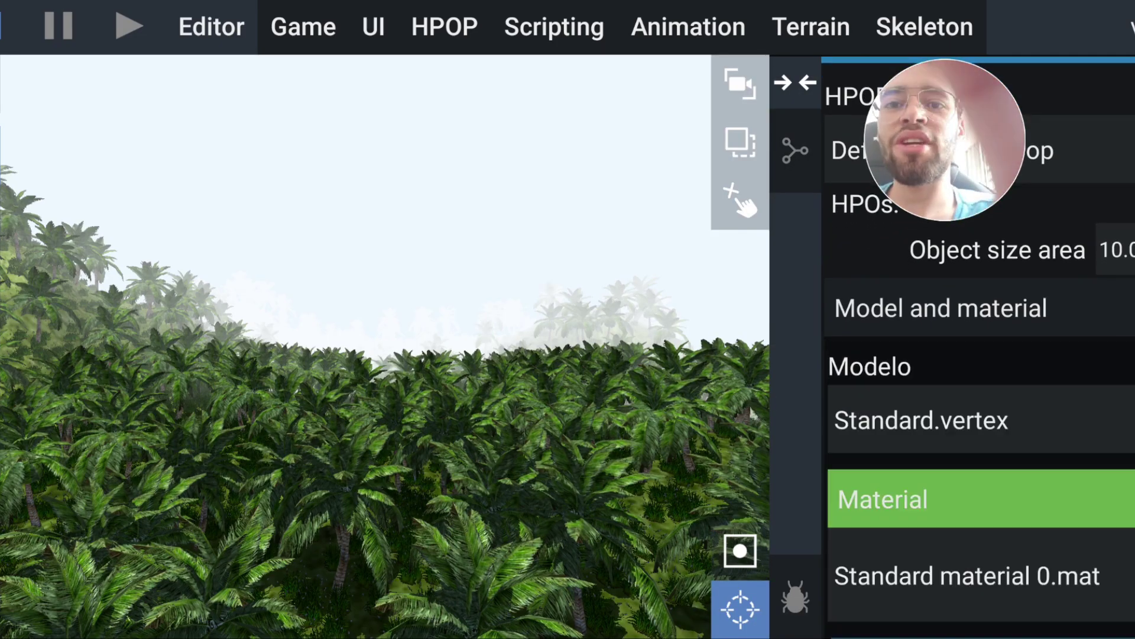
click(941, 308)
click(940, 307)
scroll(975, 355, down, 3)
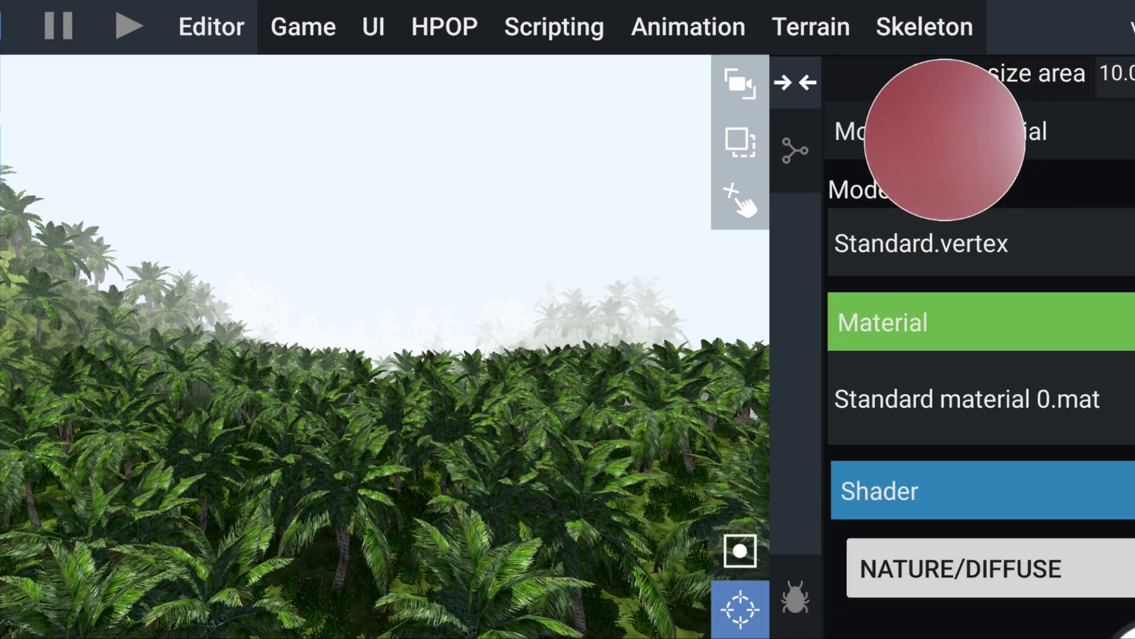
scroll(975, 355, down, 2)
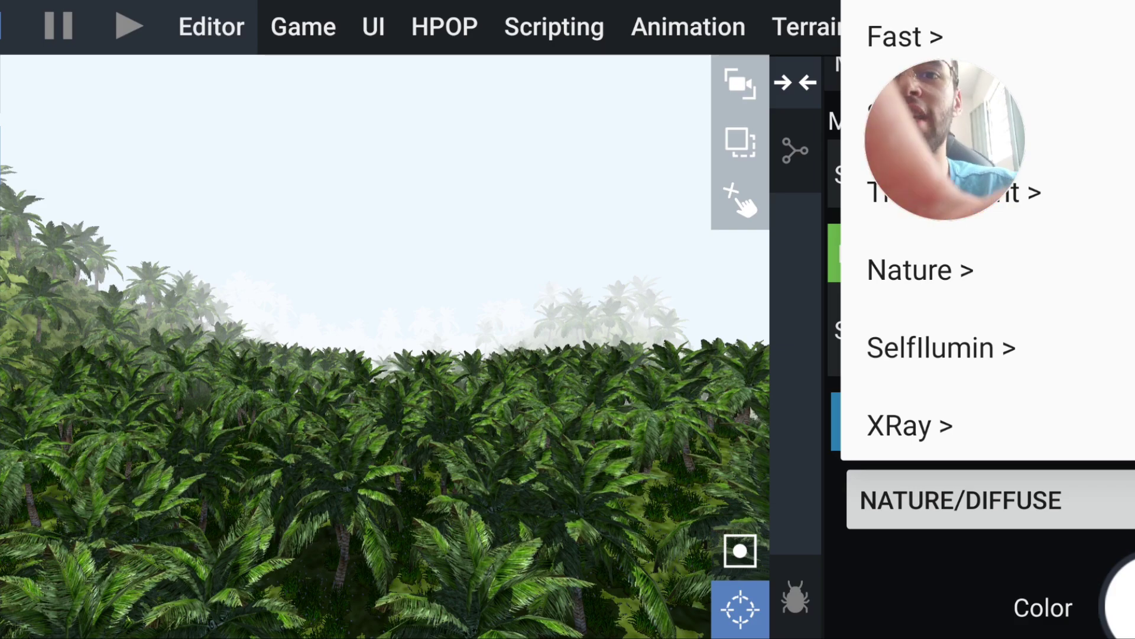
click(920, 270)
click(894, 111)
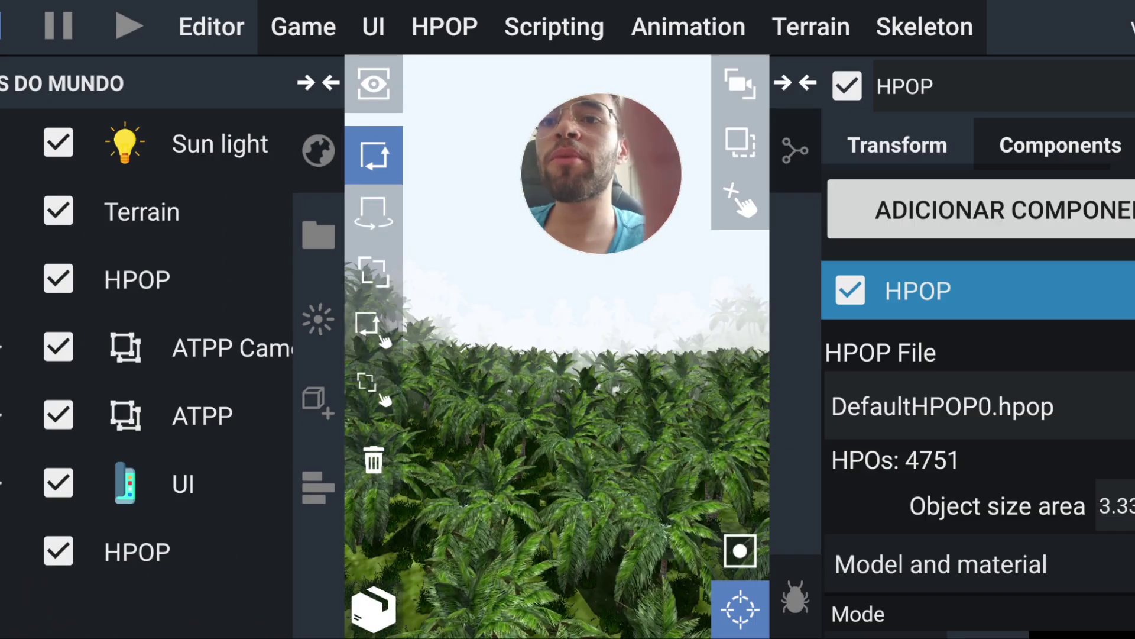
Step: Switch the flowering-grass HPOP from NATURE/SPECULAR to the Nature Fast shader and run the game
scroll(979, 355, down, 5)
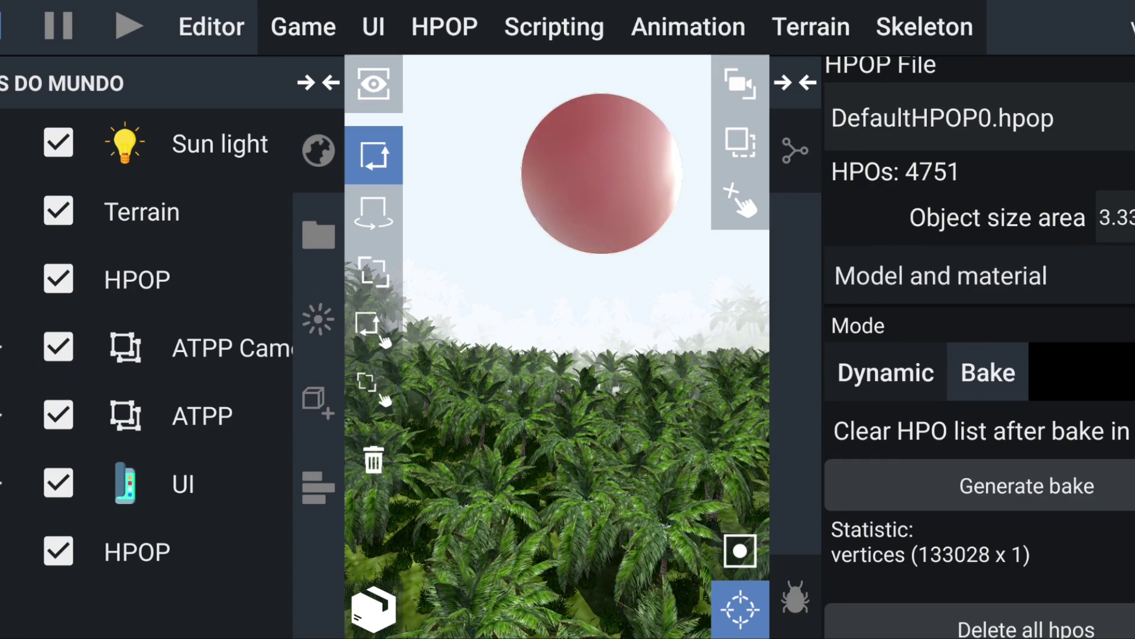
click(941, 276)
scroll(978, 355, down, 2)
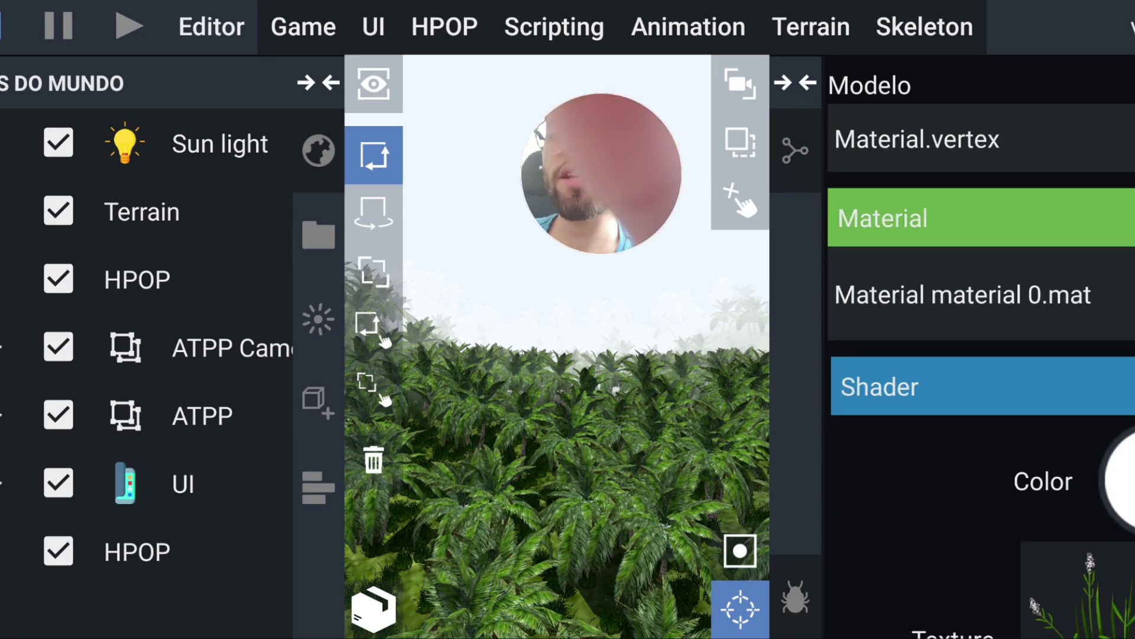
click(969, 464)
click(920, 270)
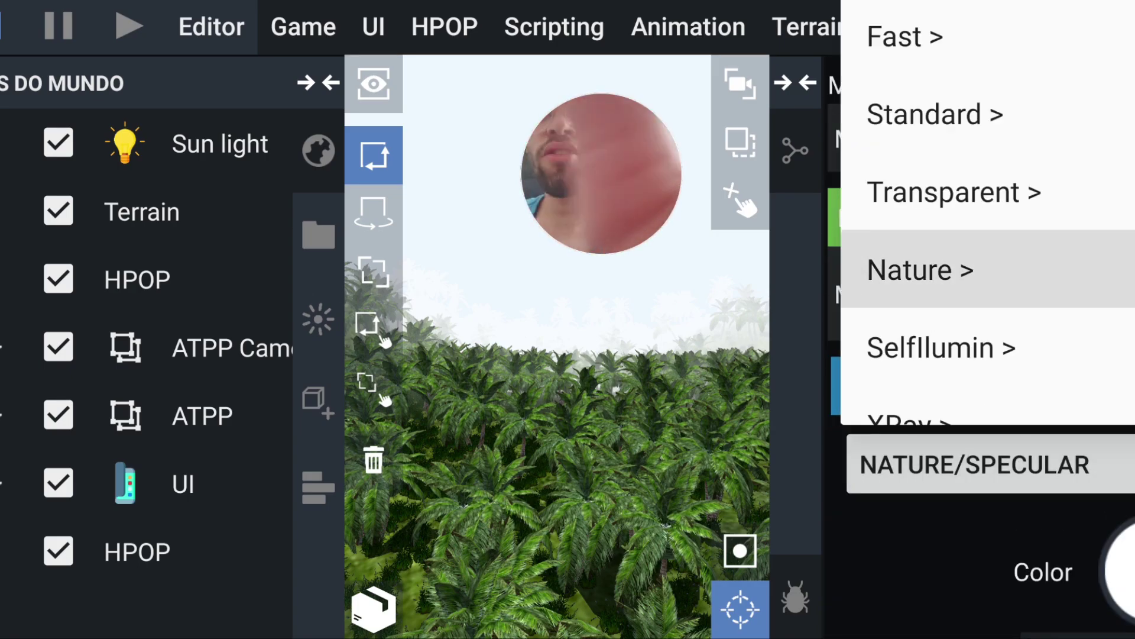
click(892, 73)
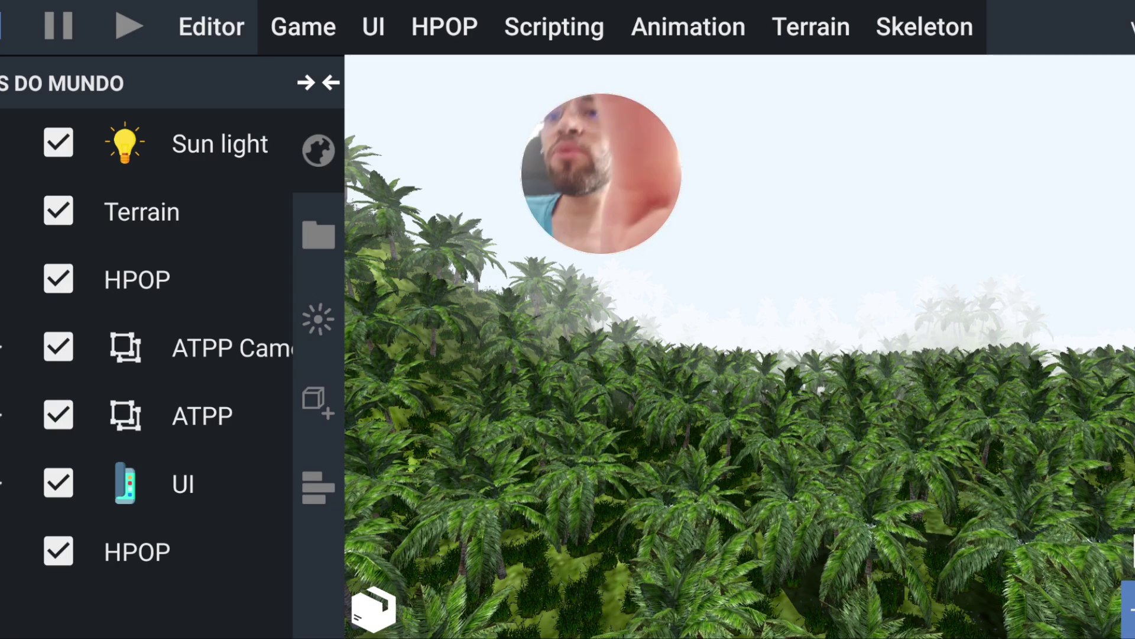
click(302, 27)
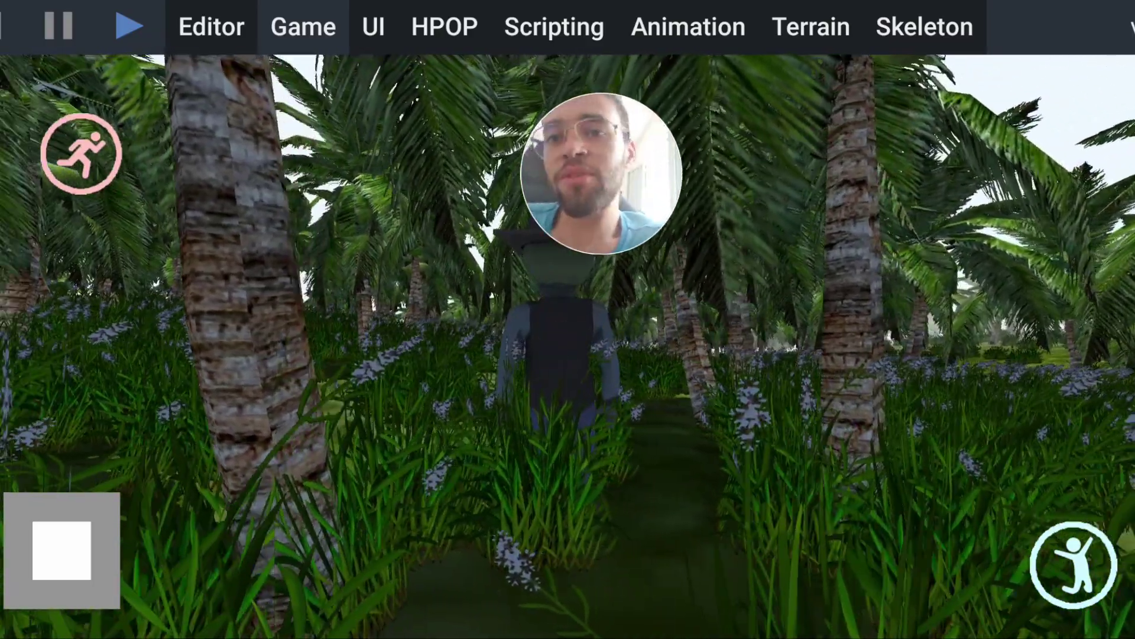
Step: Walk the cowboy forward through the palm jungle into a grassy clearing, then stop the game
drag(62, 550, 60, 543)
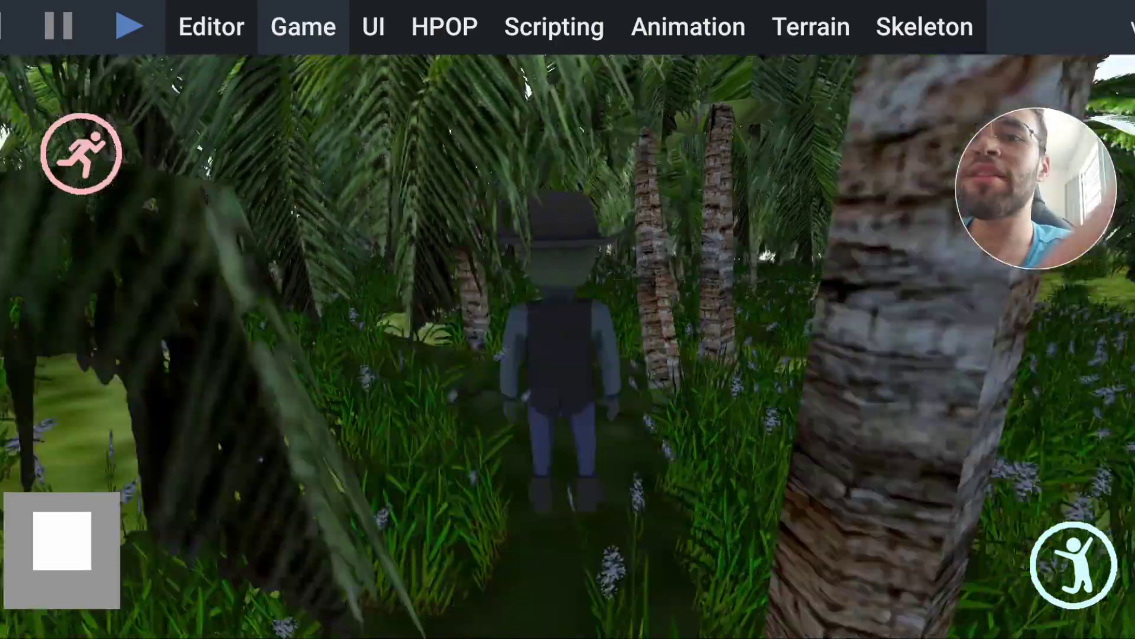
drag(61, 550, 56, 521)
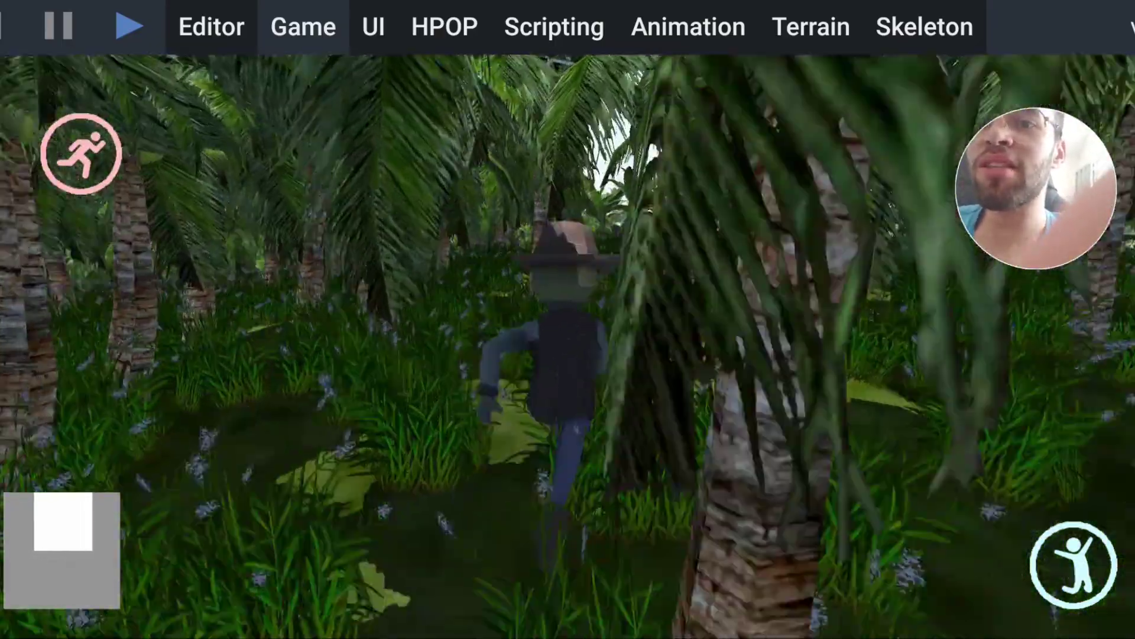
drag(63, 520, 63, 521)
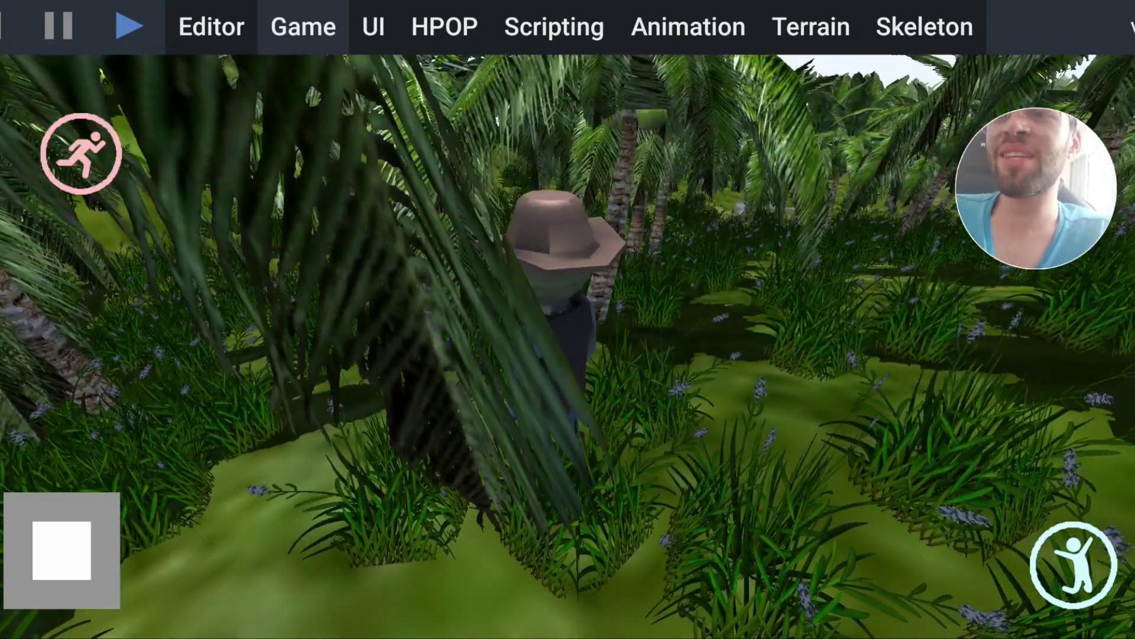
click(211, 27)
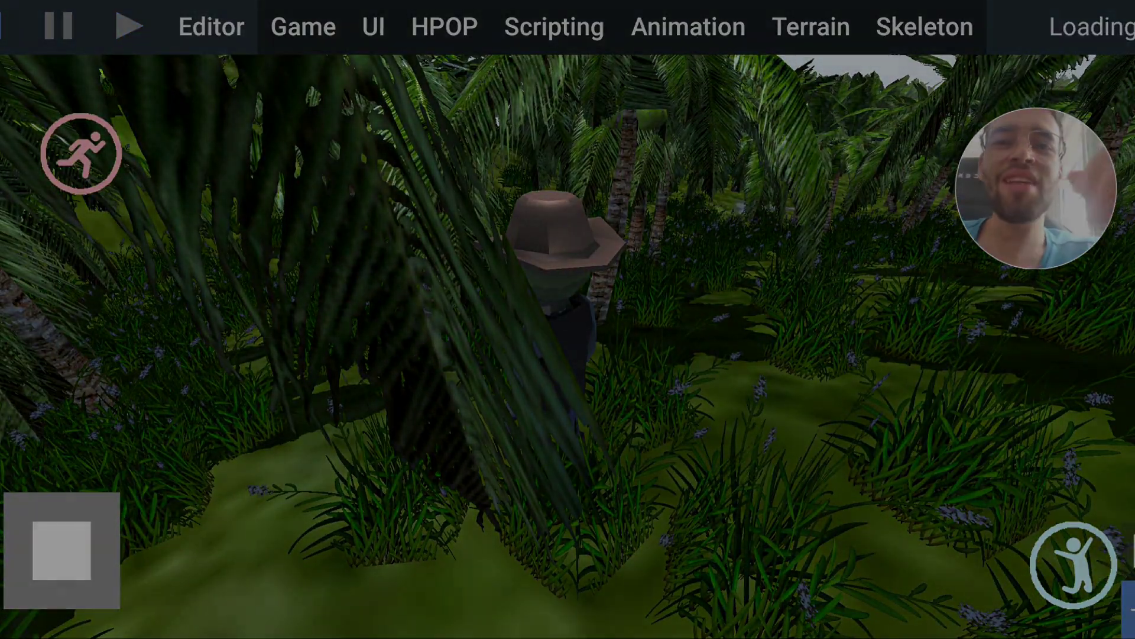